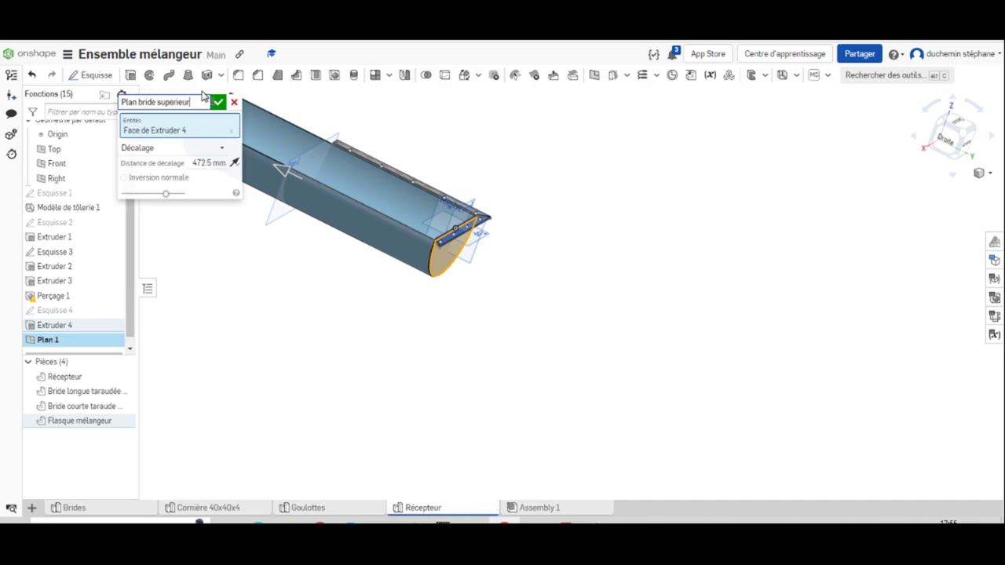
- Finish creating the offset plane named "Plan bride supérieur" and start a new sketch on it, viewed straight on
click(218, 102)
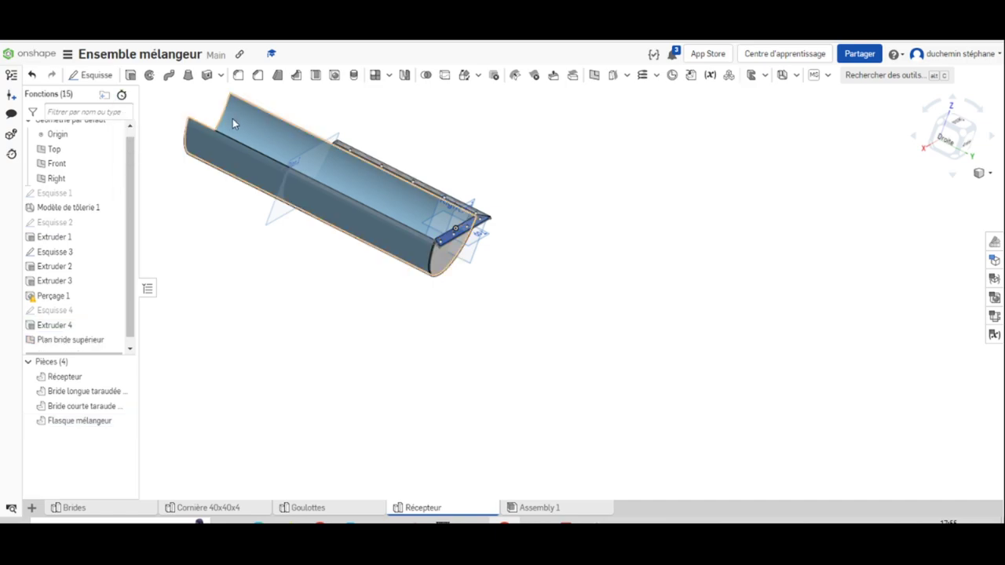
right_click(281, 213)
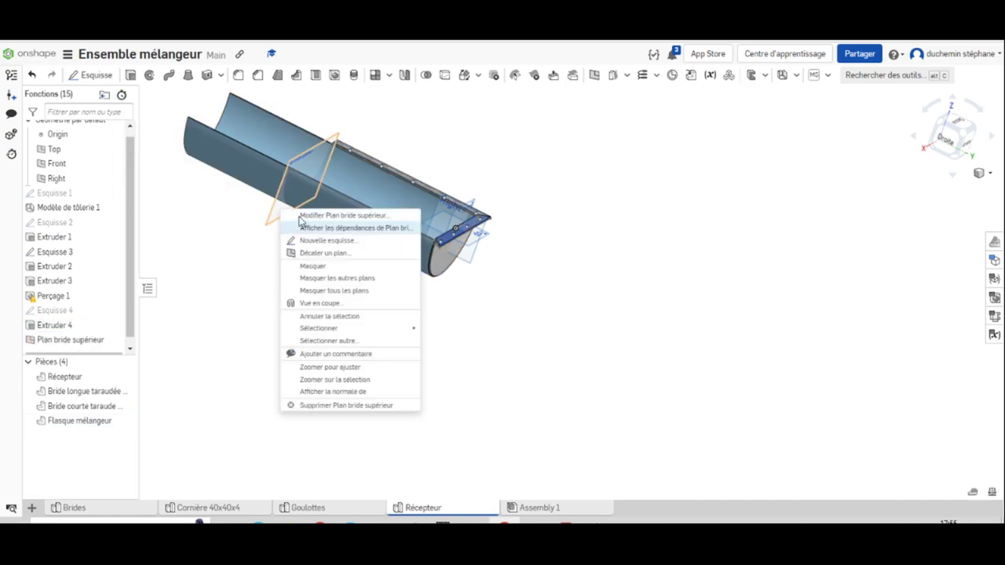
click(88, 74)
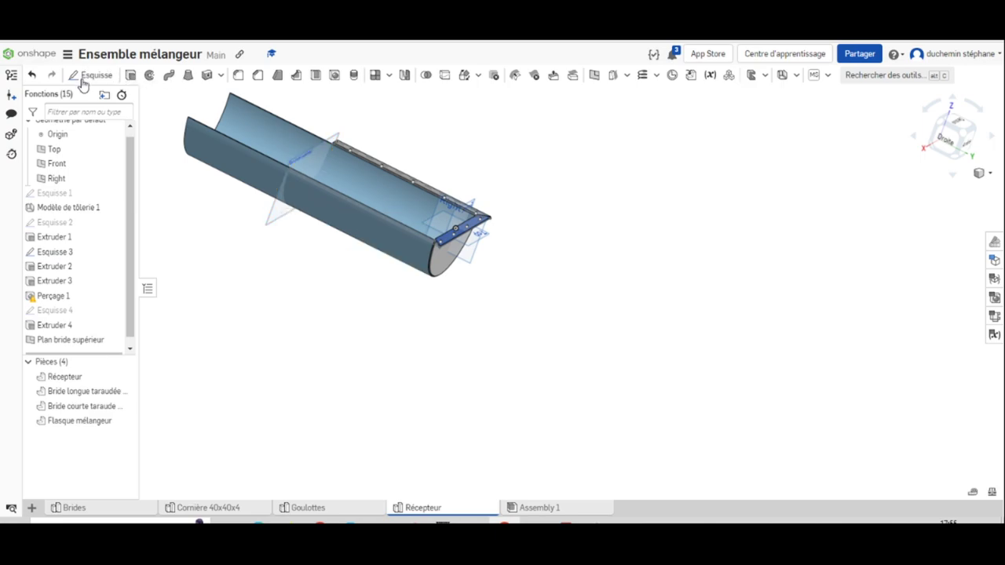
right_click(277, 216)
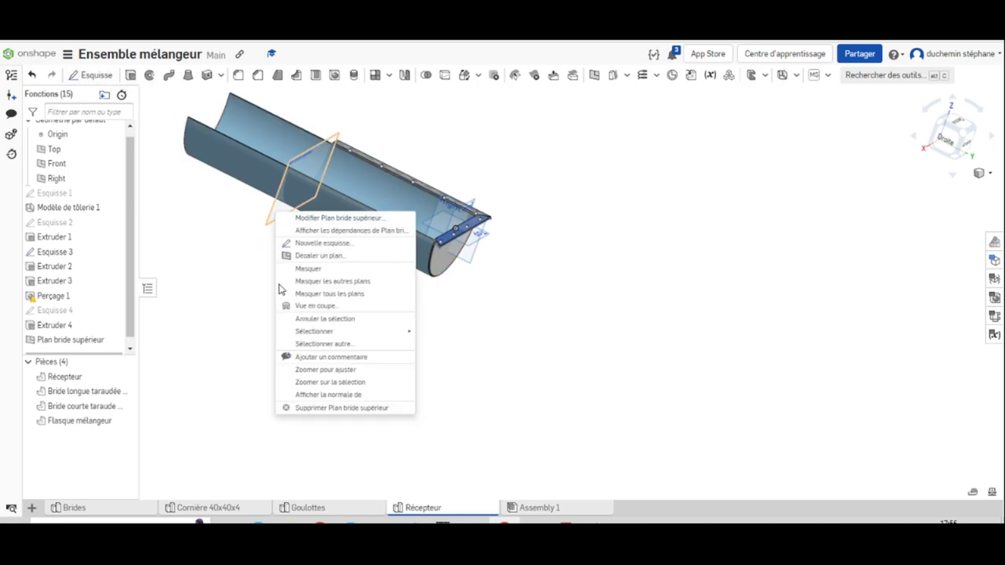
click(314, 395)
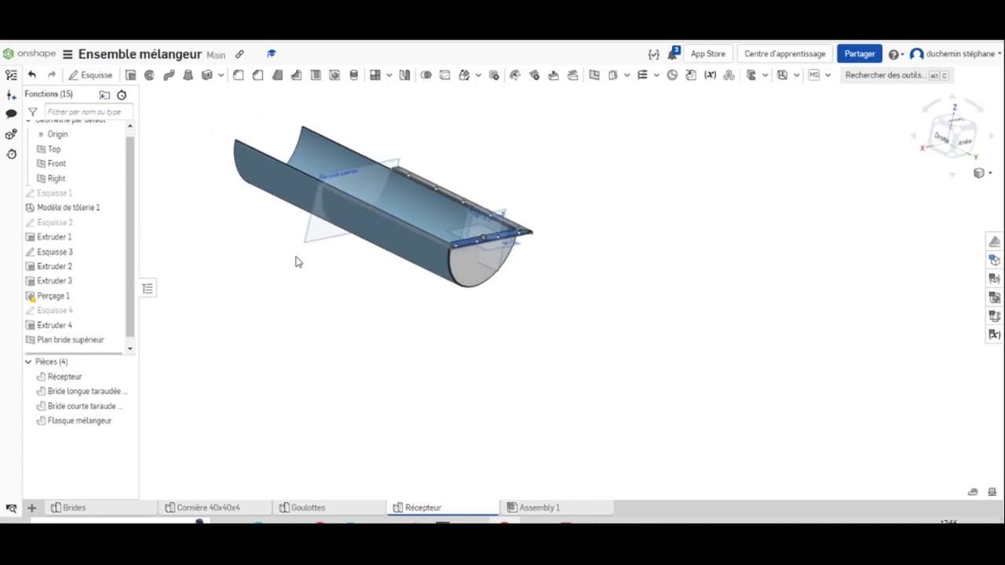
click(516, 320)
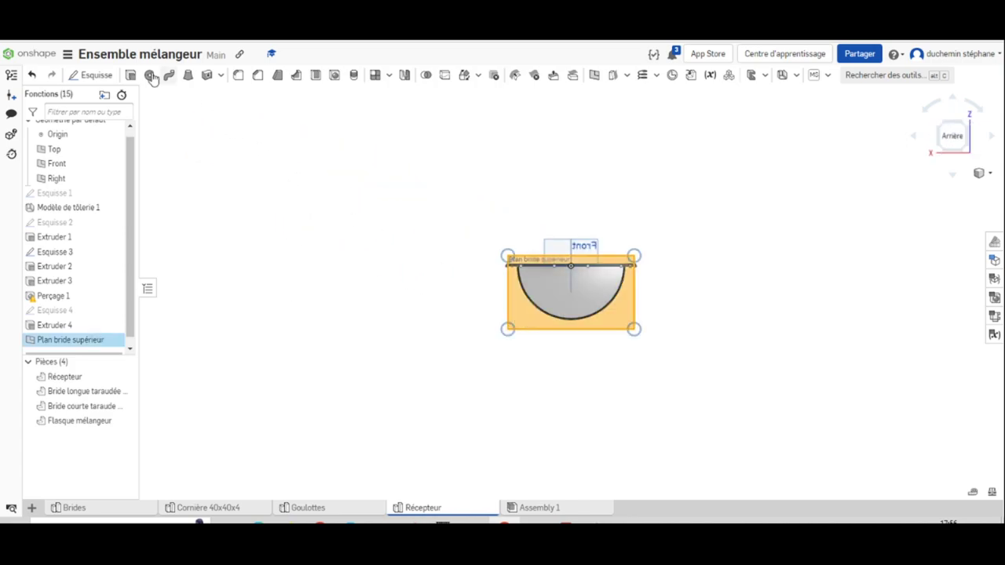
click(91, 74)
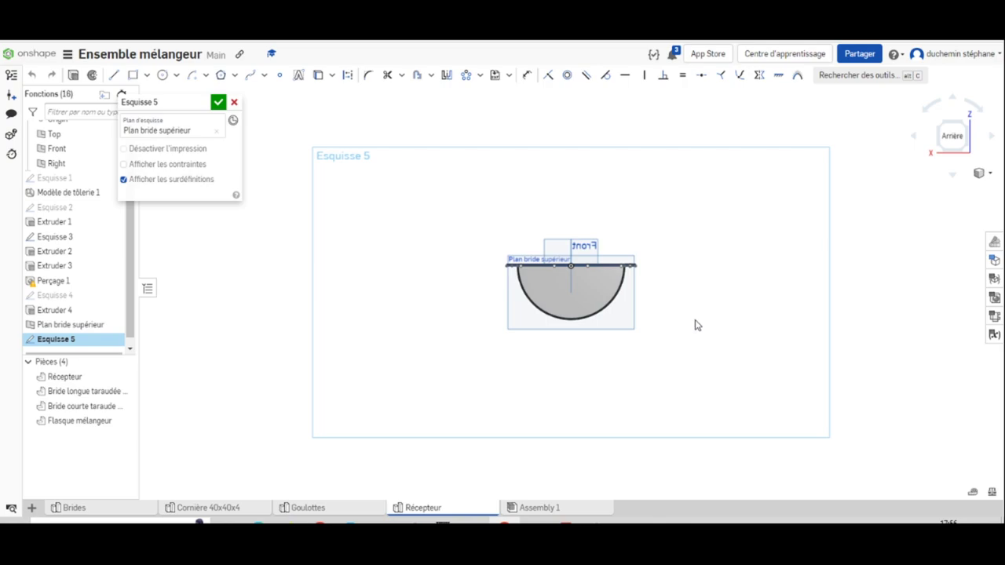
middle_drag(683, 314, 573, 266)
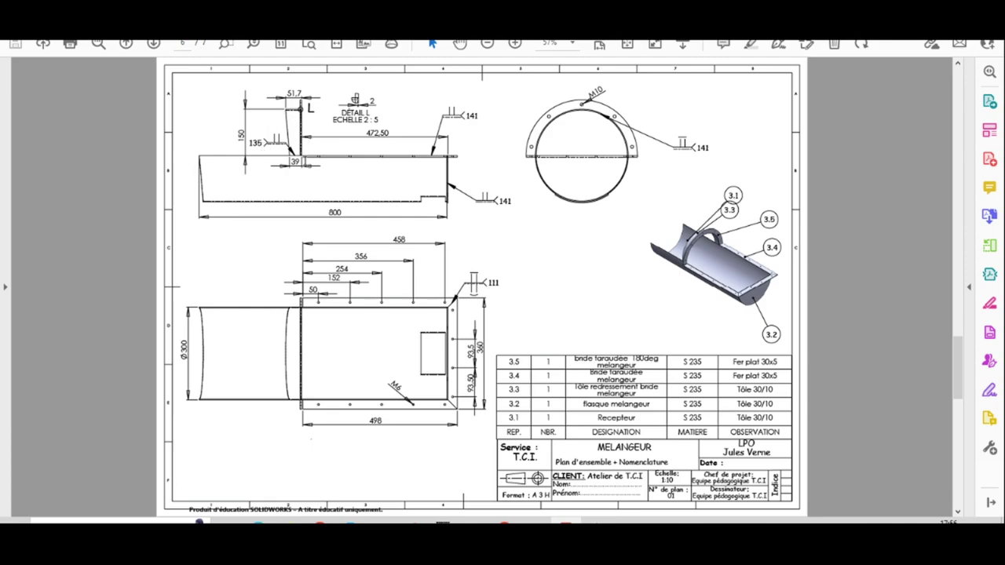
- Examine the mixer assembly sheet in the PDF drawing for the 180° threaded flange dimensions and return to the Onshape sketch
scroll(302, 135, down, 3)
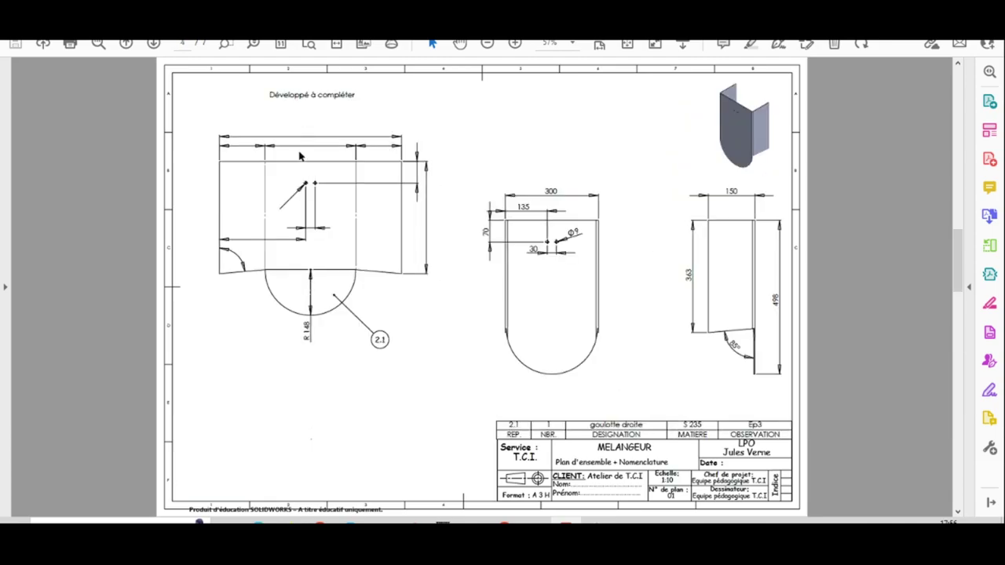
scroll(317, 202, down, 6)
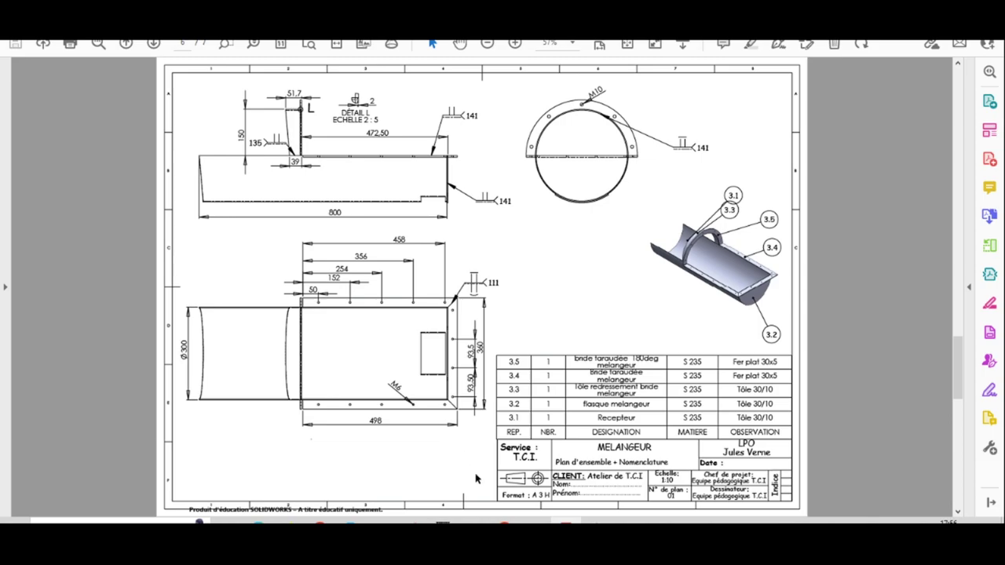
click(504, 522)
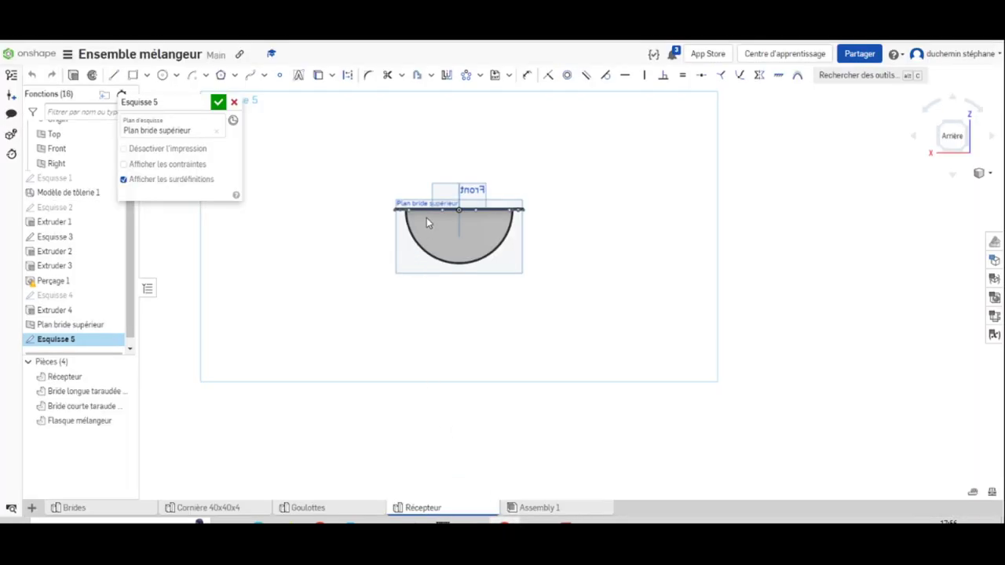
- Draw a centre-point semicircular arc of about 210 mm radius above the half-round end plate, centred on the origin
click(205, 76)
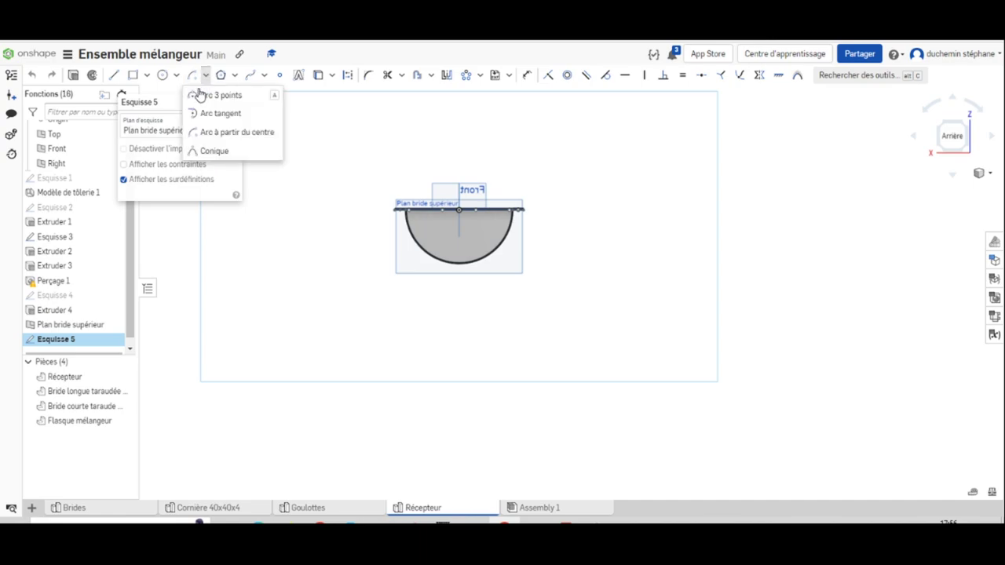
click(227, 132)
scroll(461, 212, up, 10)
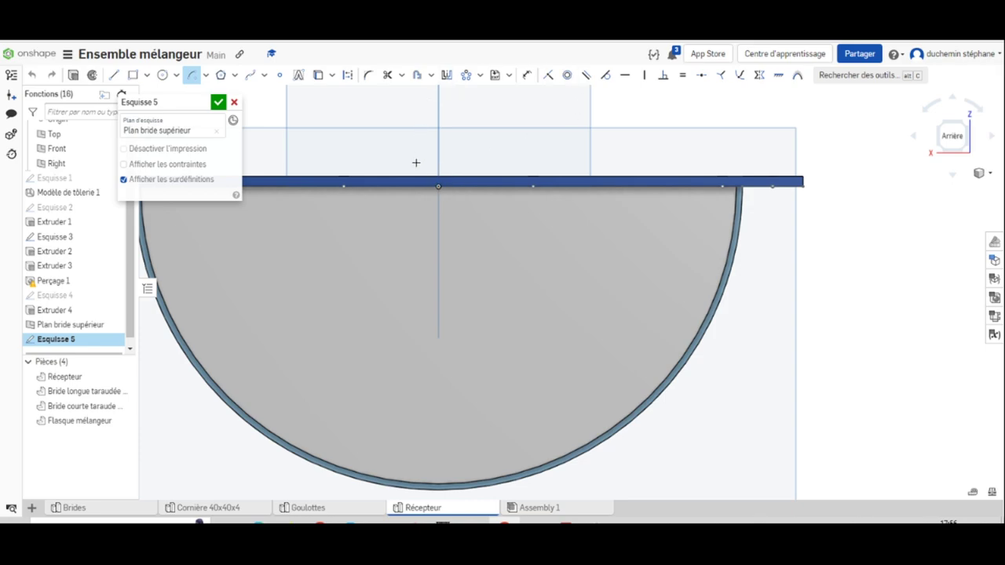
scroll(415, 176, up, 3)
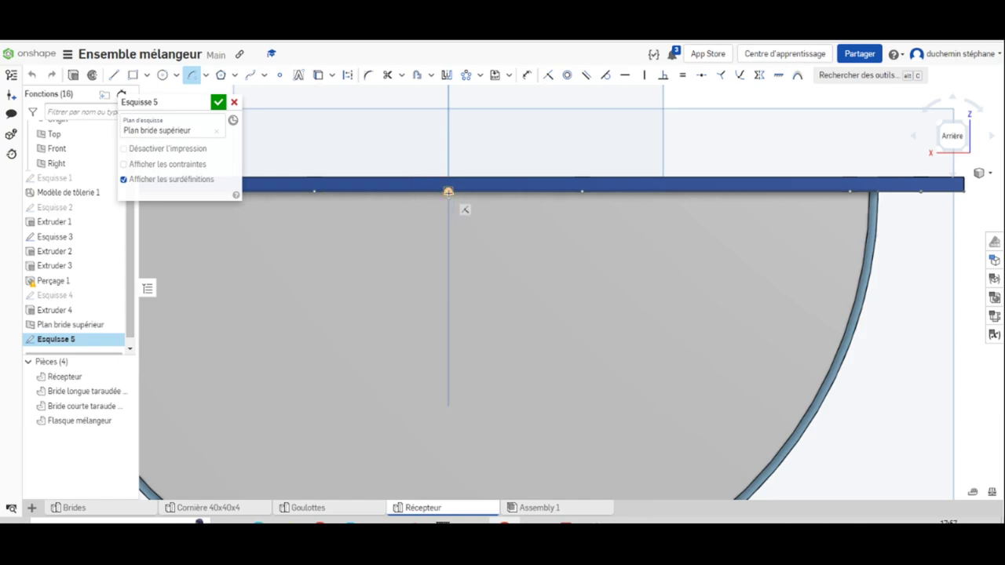
scroll(448, 180, down, 3)
scroll(447, 177, down, 4)
scroll(448, 173, up, 1)
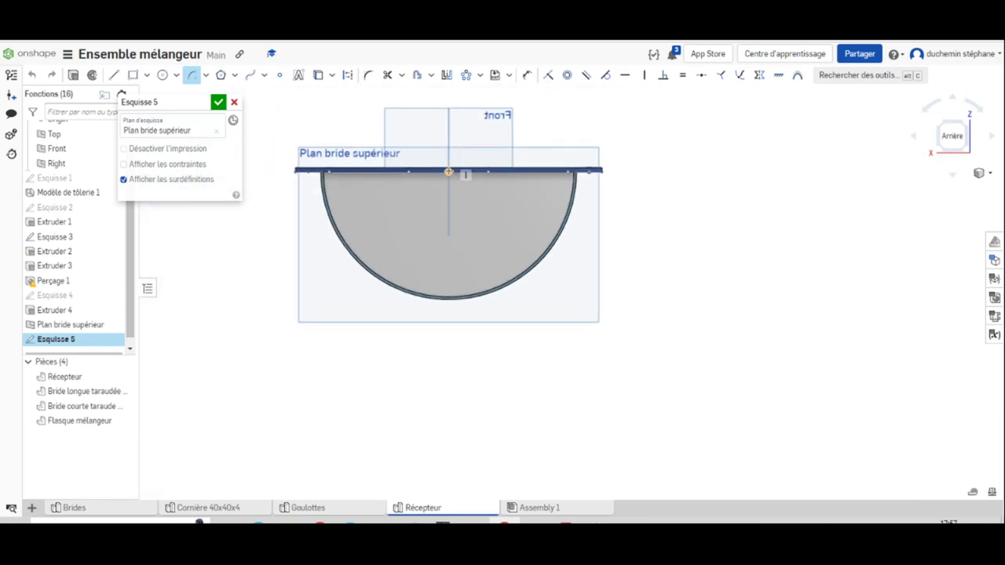
click(447, 171)
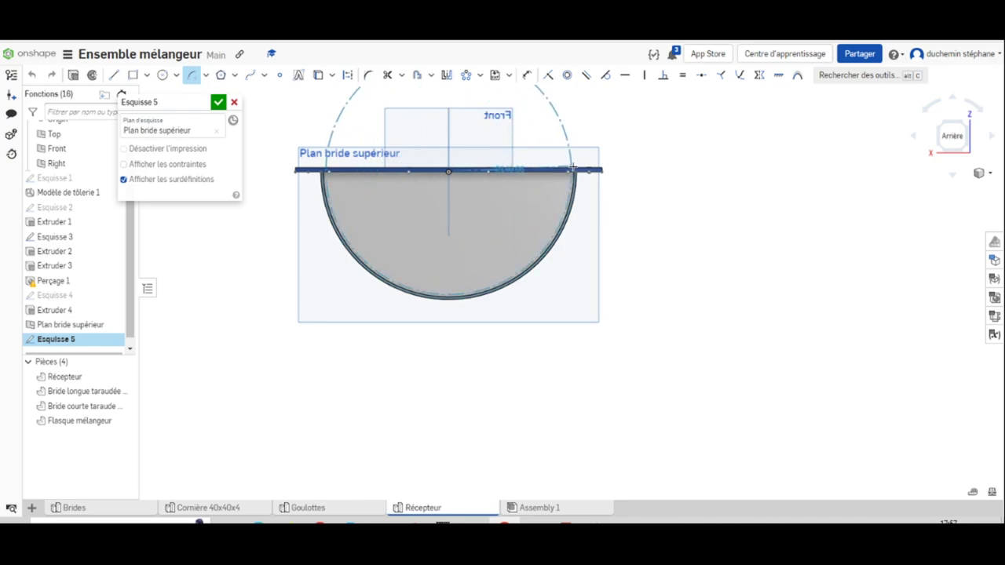
click(627, 169)
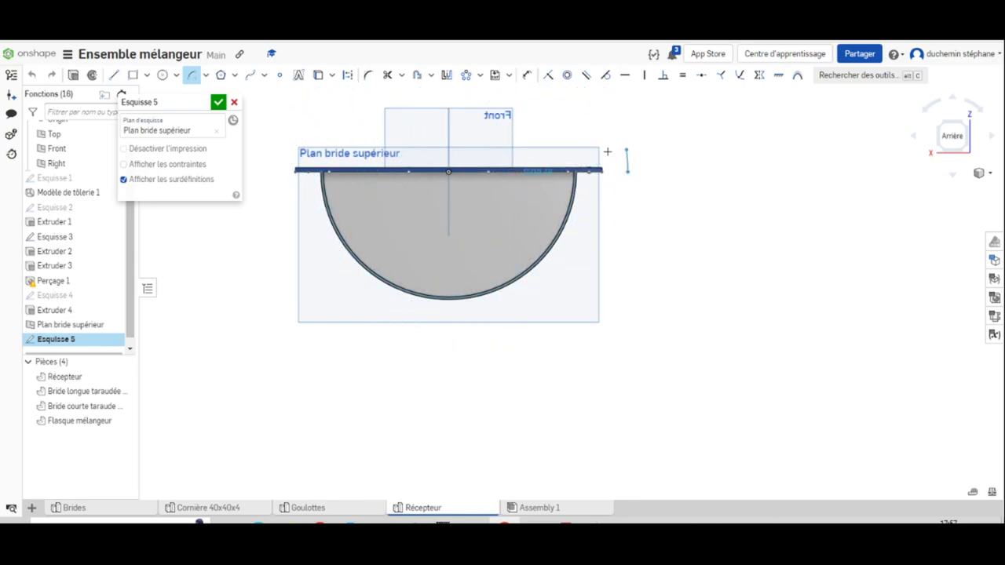
scroll(569, 143, down, 5)
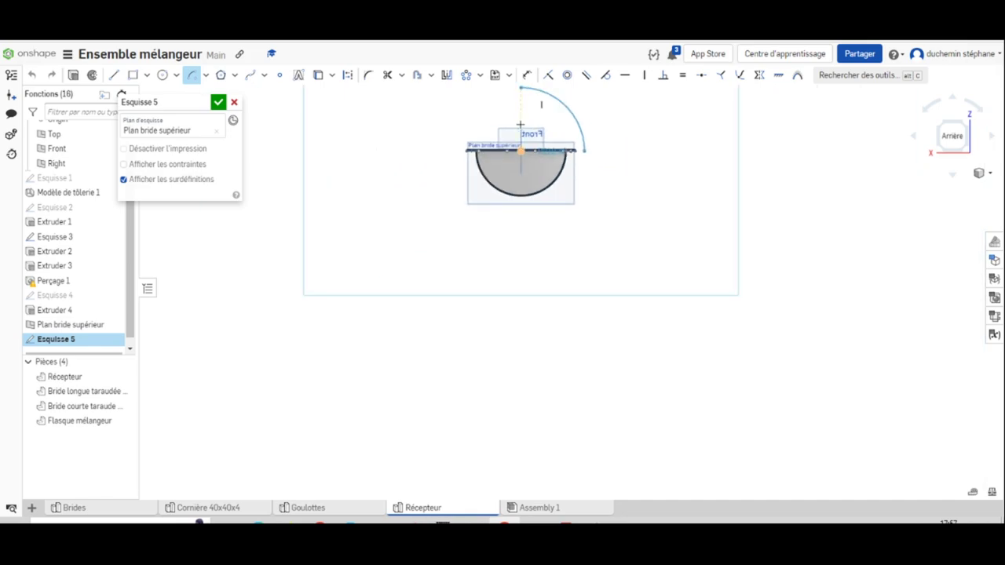
click(461, 150)
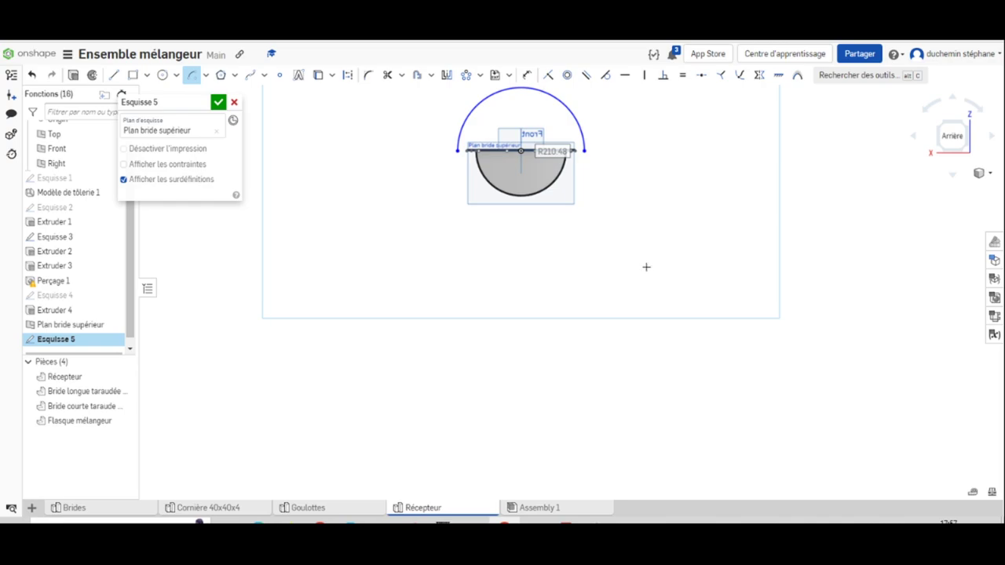
middle_drag(504, 260, 451, 374)
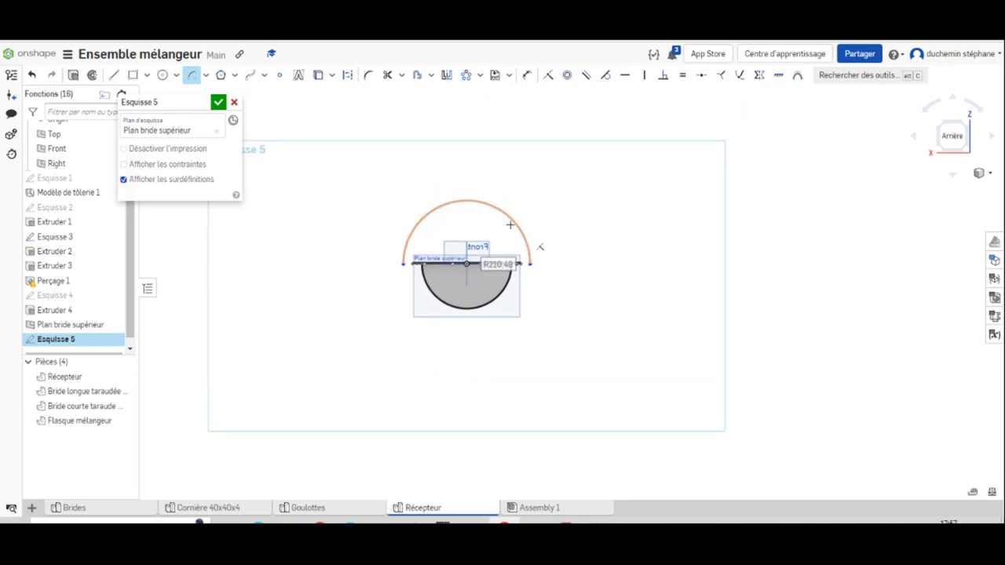
key(Escape)
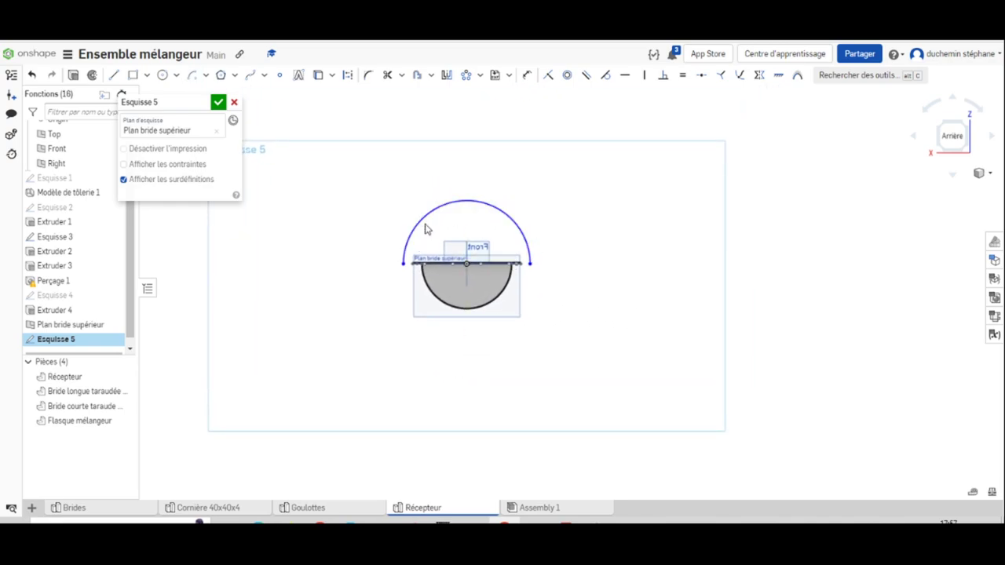
- Dimension the semicircular arc with a radius of 150 mm
click(527, 76)
click(510, 215)
click(542, 191)
text(150)
key(Return)
key(f)
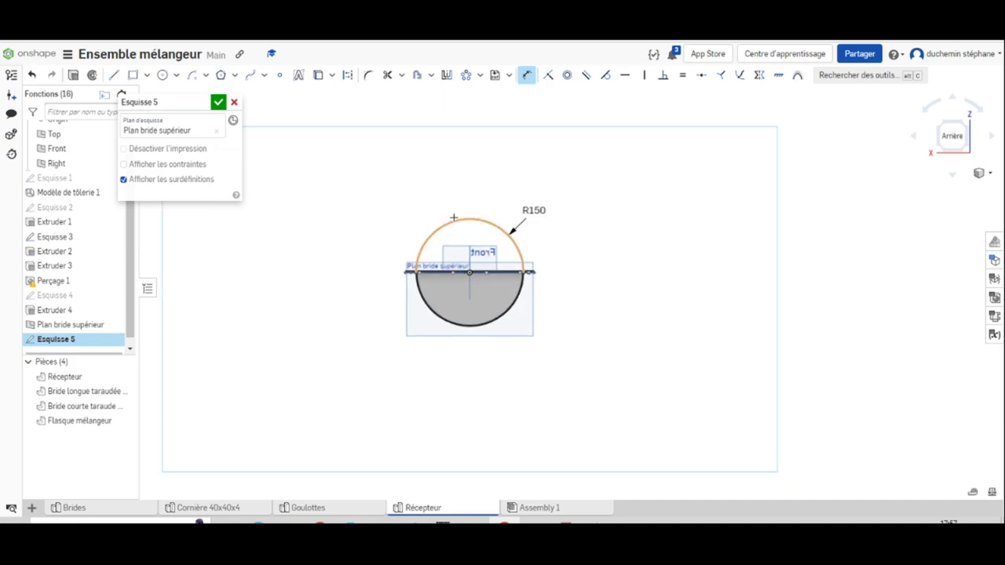
scroll(546, 340, up, 5)
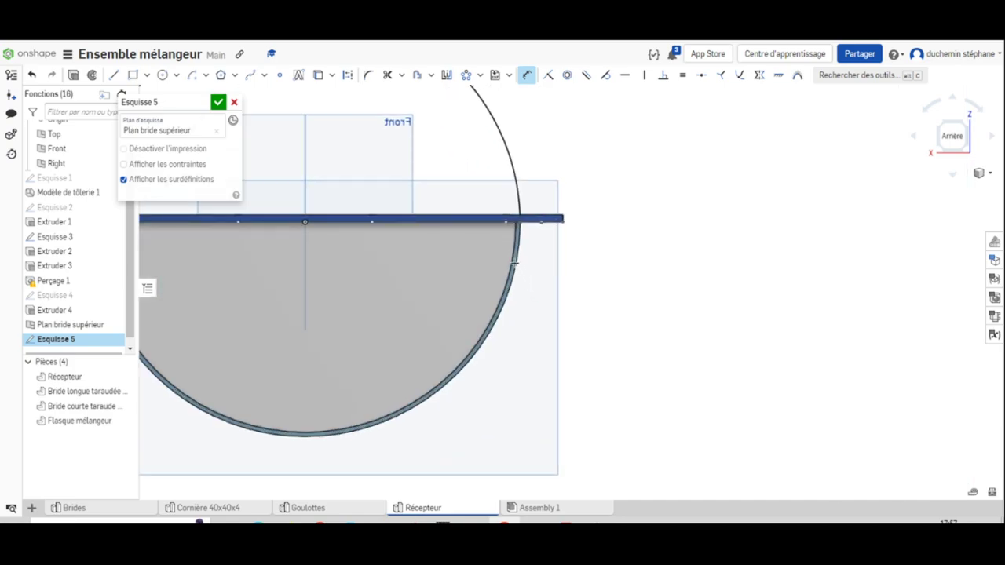
click(515, 254)
scroll(463, 196, down, 6)
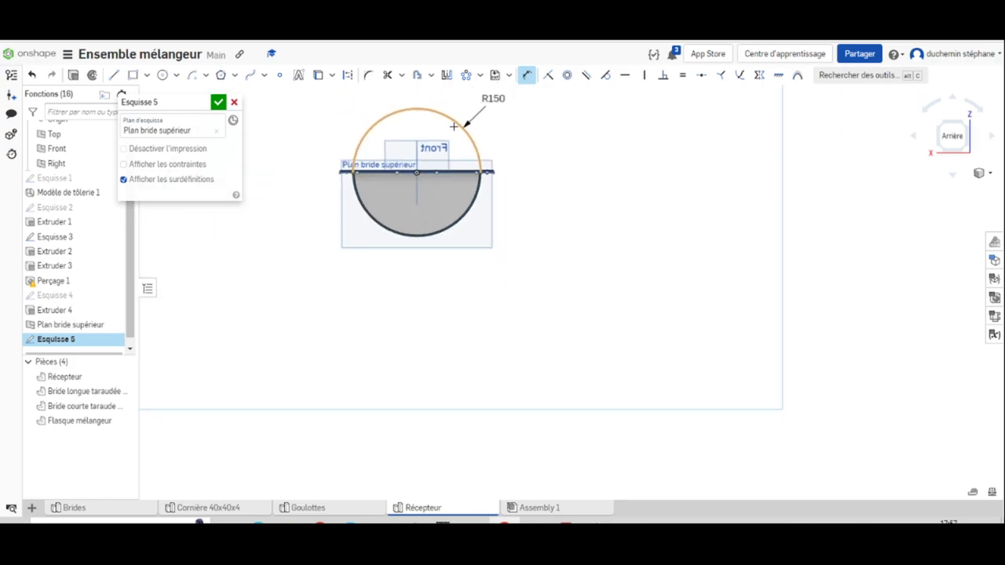
click(491, 84)
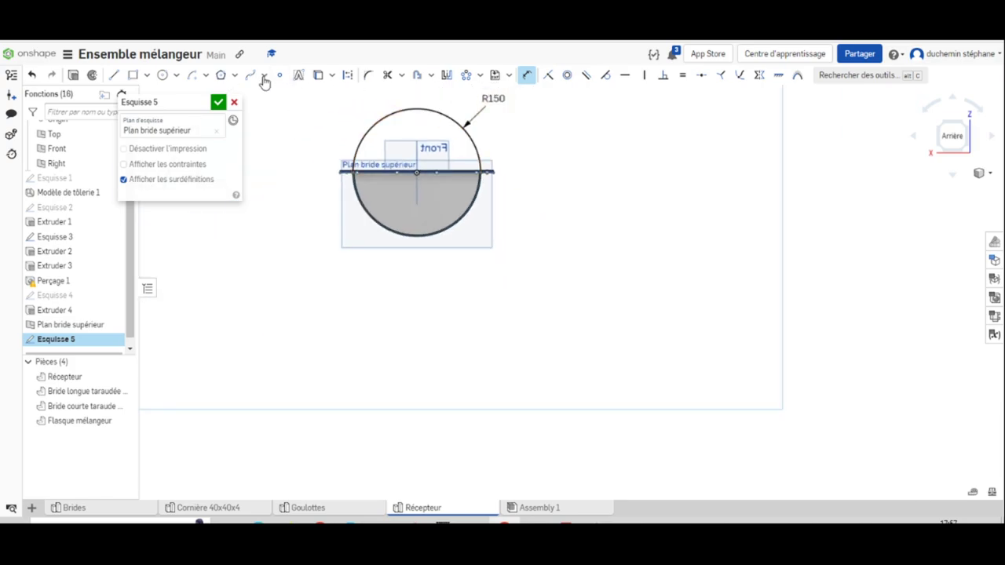
- Draw a second, larger semicircular arc of about 261 mm radius, concentric with the 150 mm arc
click(192, 75)
click(416, 171)
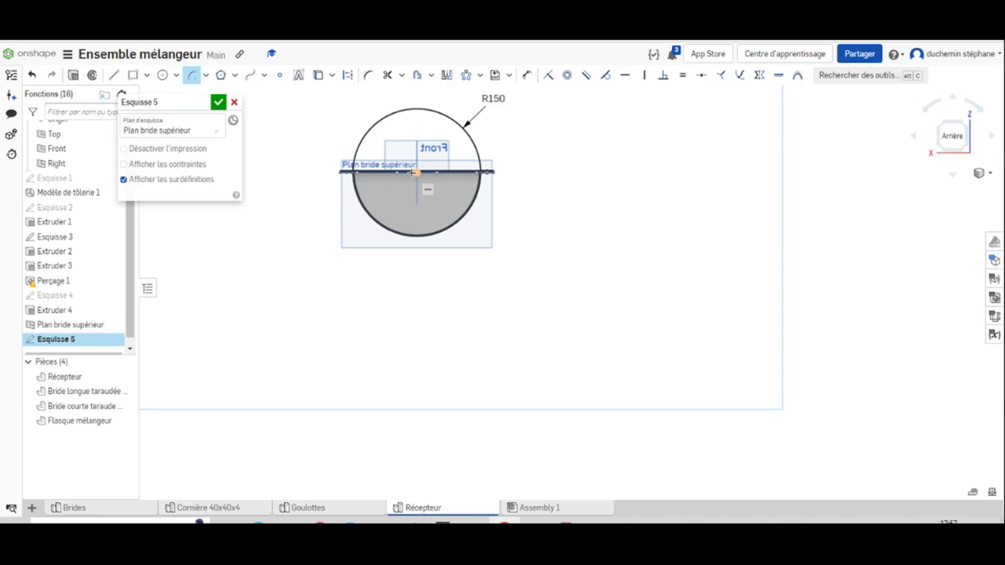
click(527, 171)
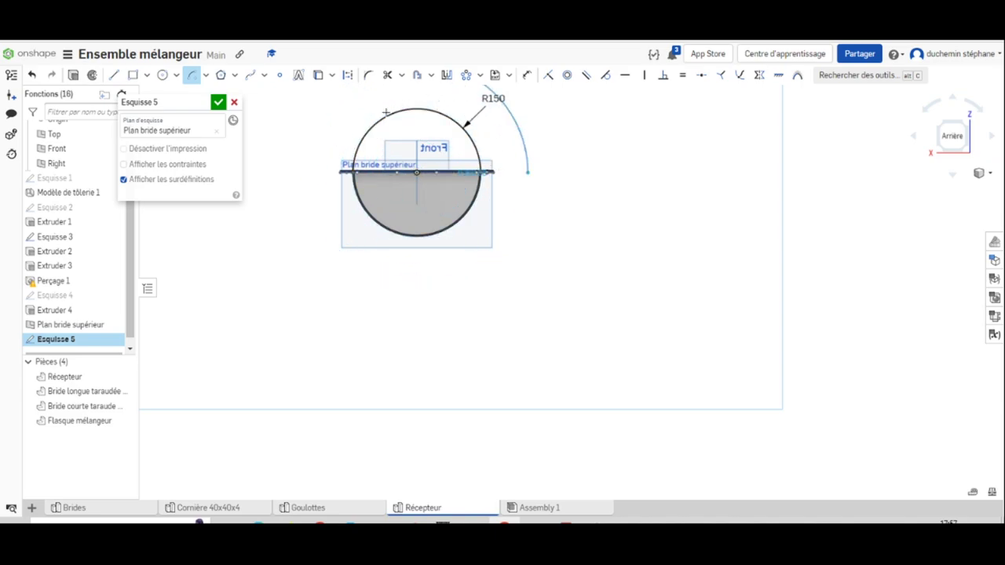
click(303, 172)
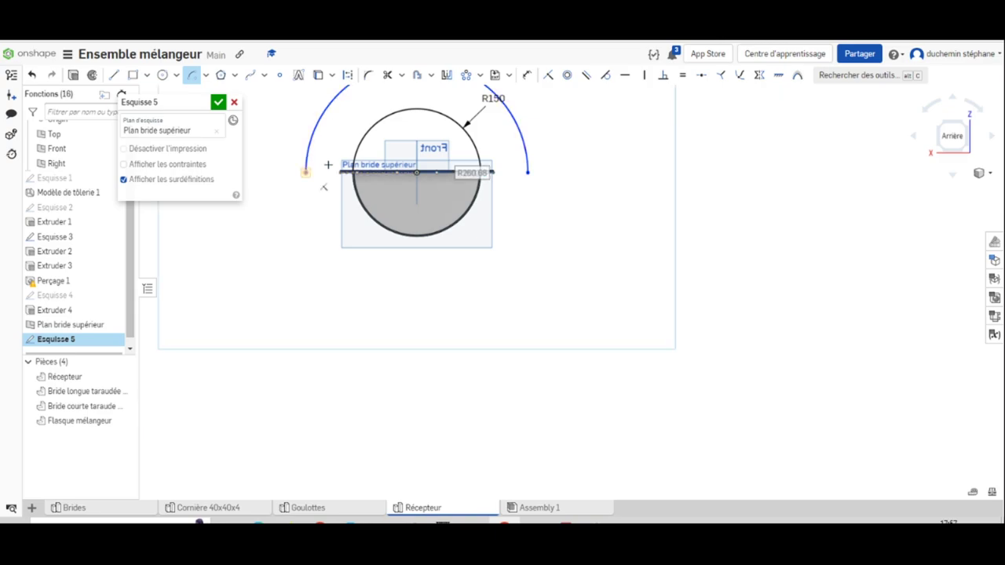
key(Escape)
- Close the half-ring profile with a horizontal line between the inner and outer arc endpoints on each side
click(113, 75)
scroll(361, 177, up, 3)
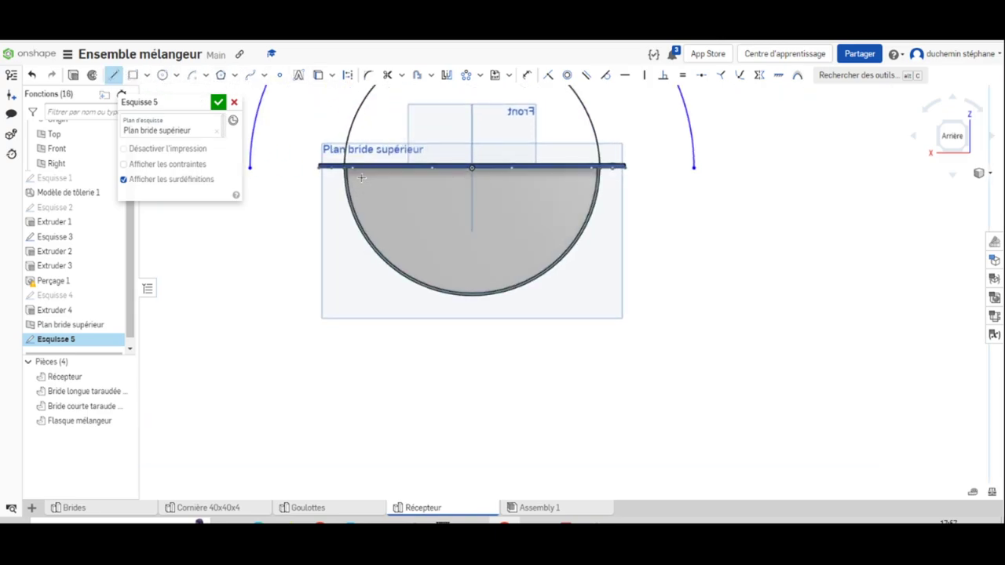
click(344, 167)
click(248, 168)
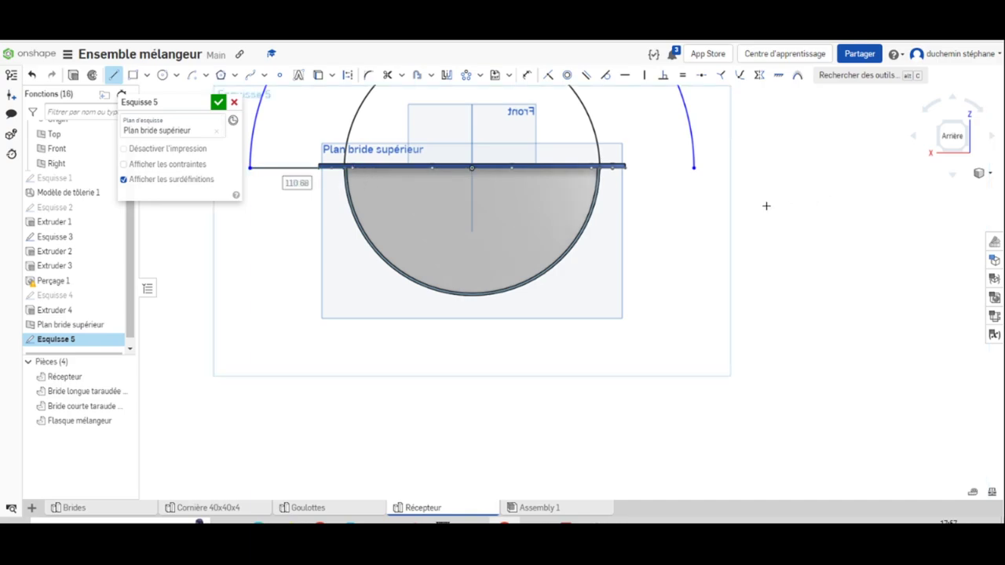
click(602, 168)
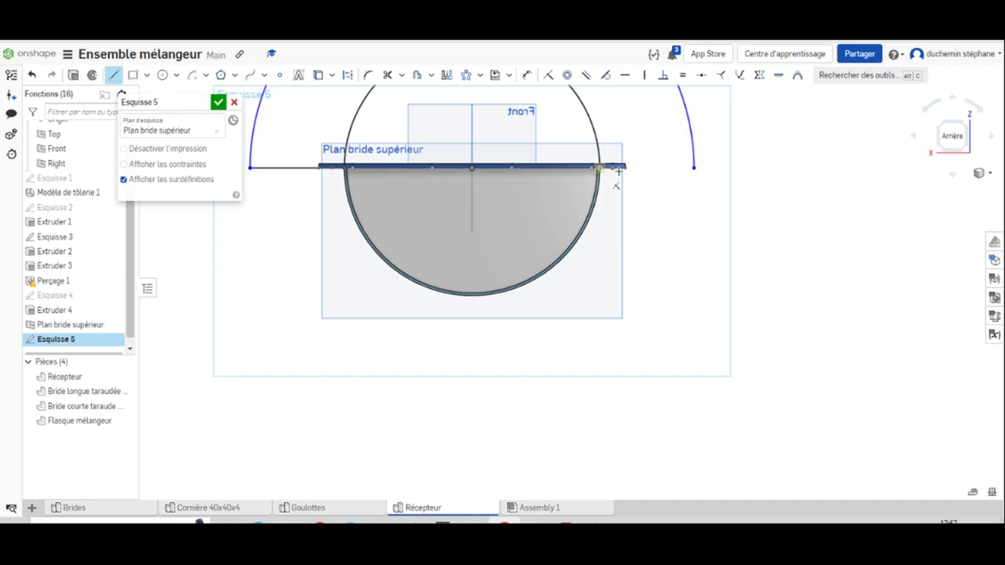
click(693, 167)
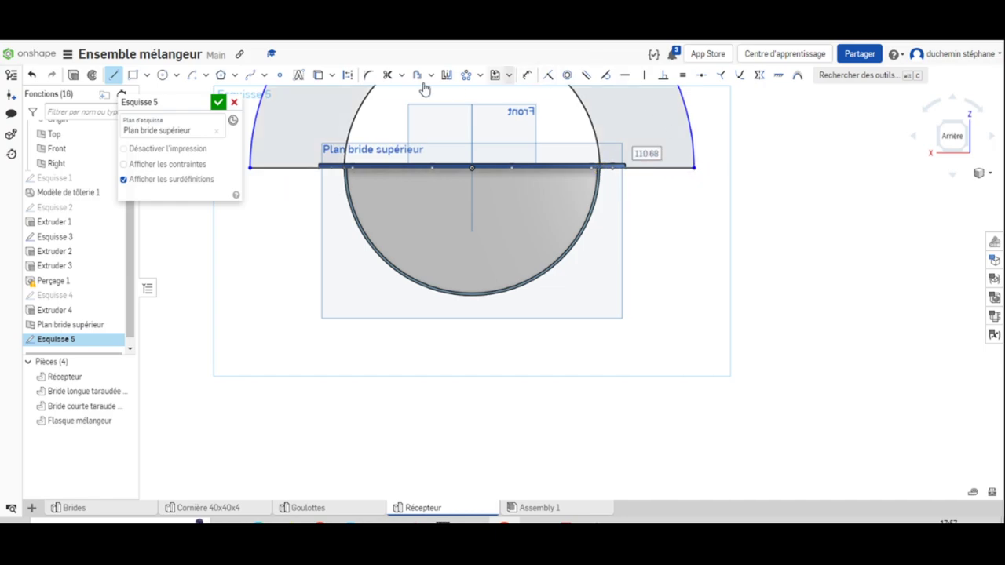
- Dimension one of the closing lines to 30 mm to set the width of the half-ring flange
click(526, 76)
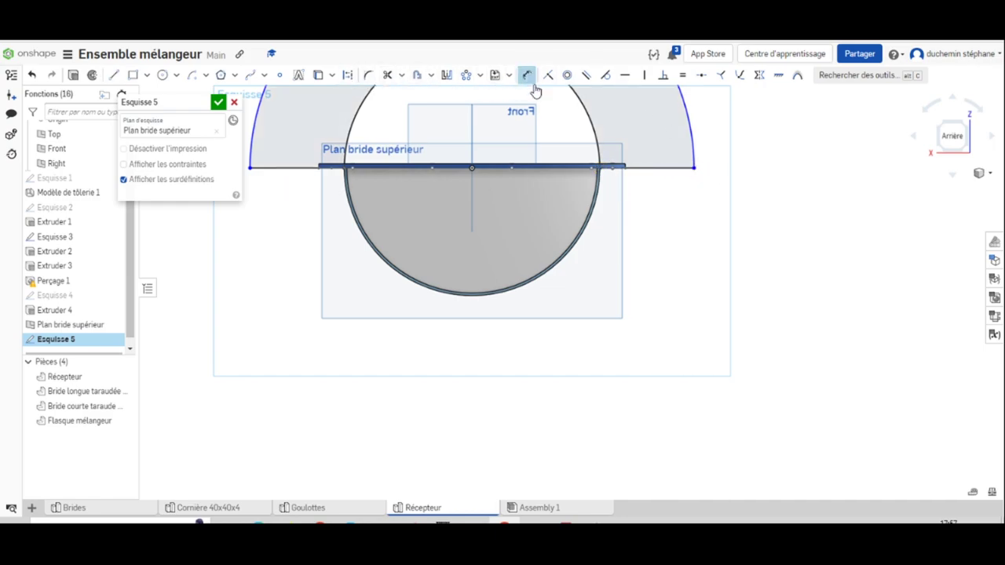
click(669, 167)
click(668, 227)
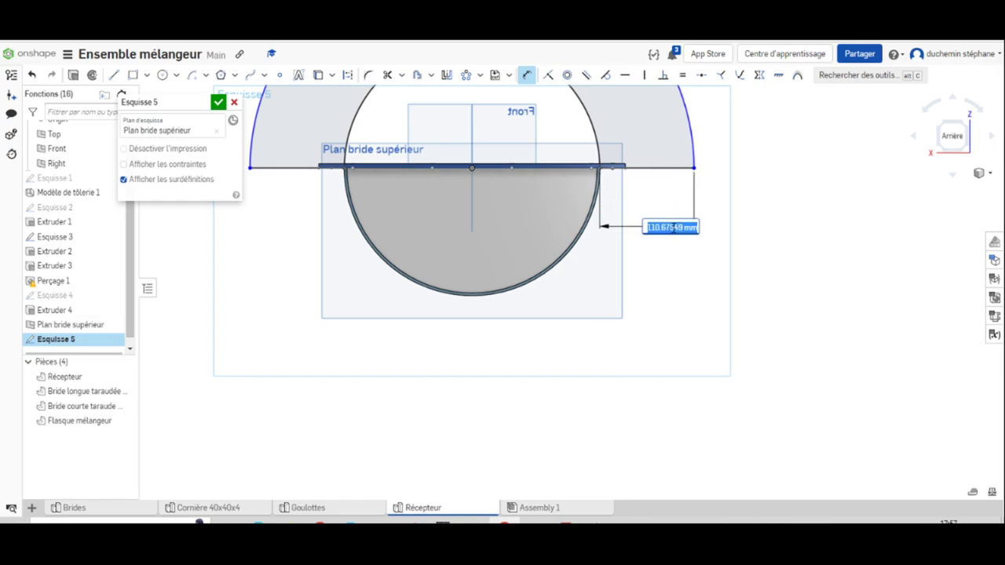
text(30)
key(Return)
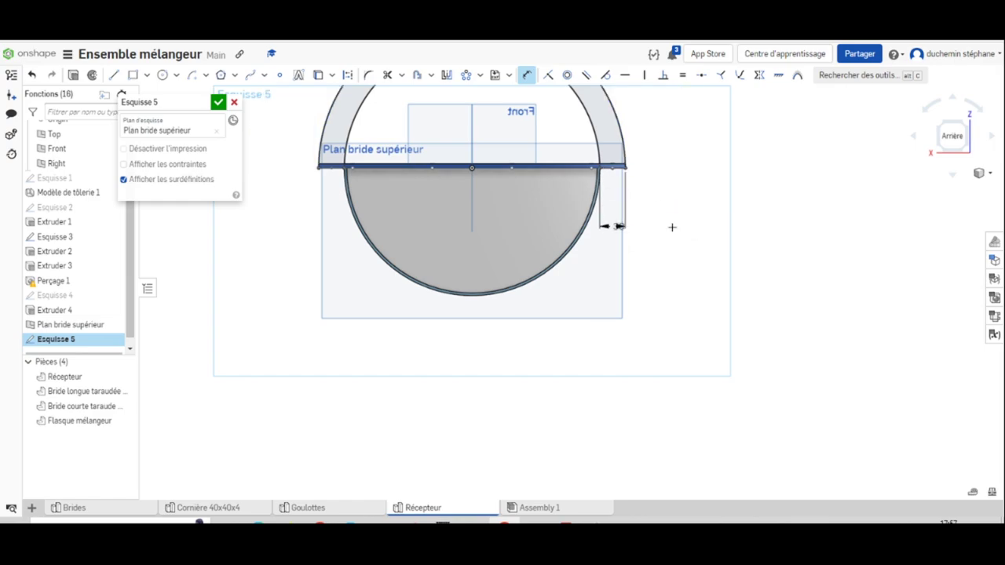
- Check the mixer receiver's PDF plan for the hole layout on the 180° threaded flange, then return to the Onshape sketch
scroll(585, 248, down, 3)
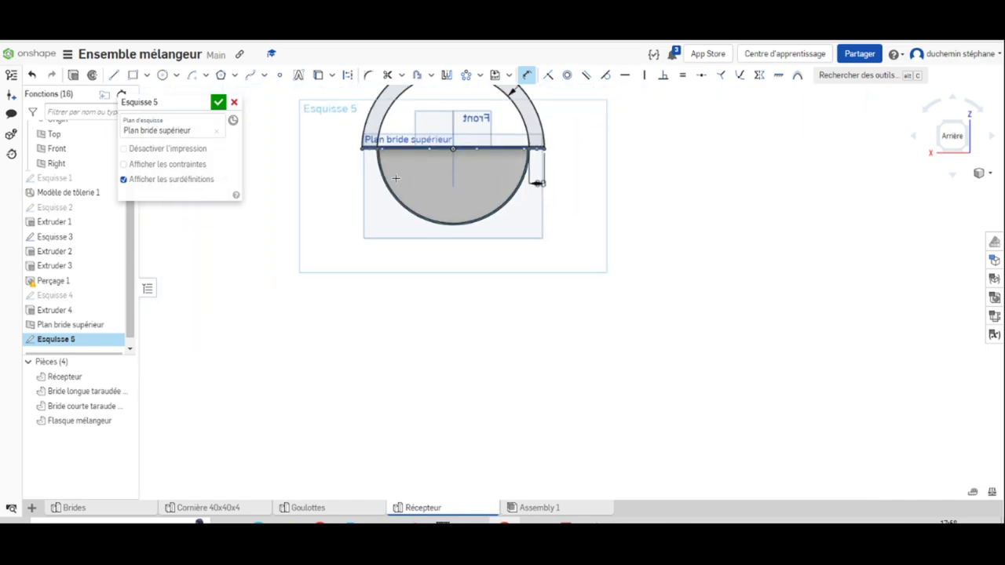
mouse_move(342, 221)
right_down()
mouse_move(359, 242)
mouse_move(384, 232)
right_up()
click(565, 521)
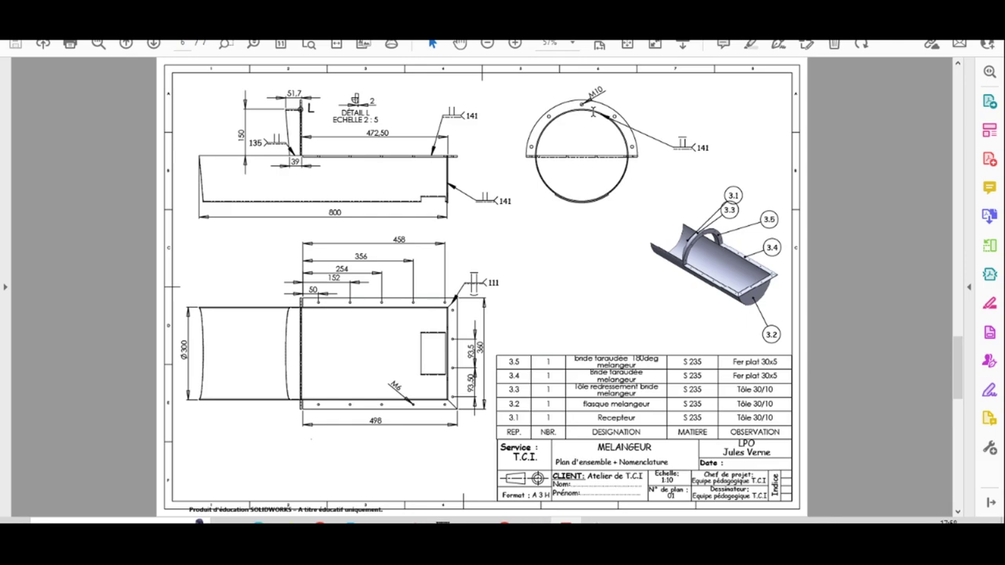
scroll(419, 261, down, 3)
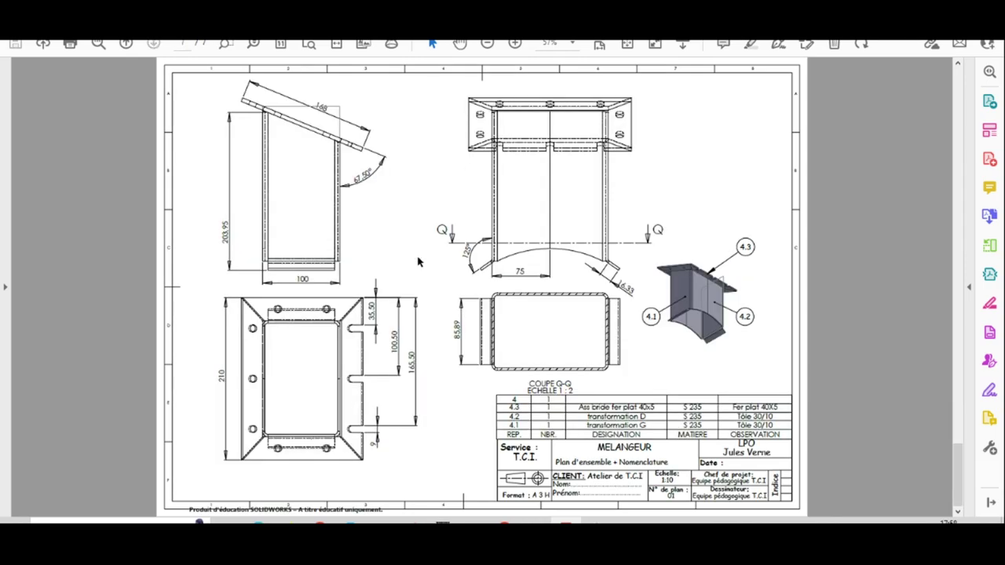
scroll(418, 261, up, 3)
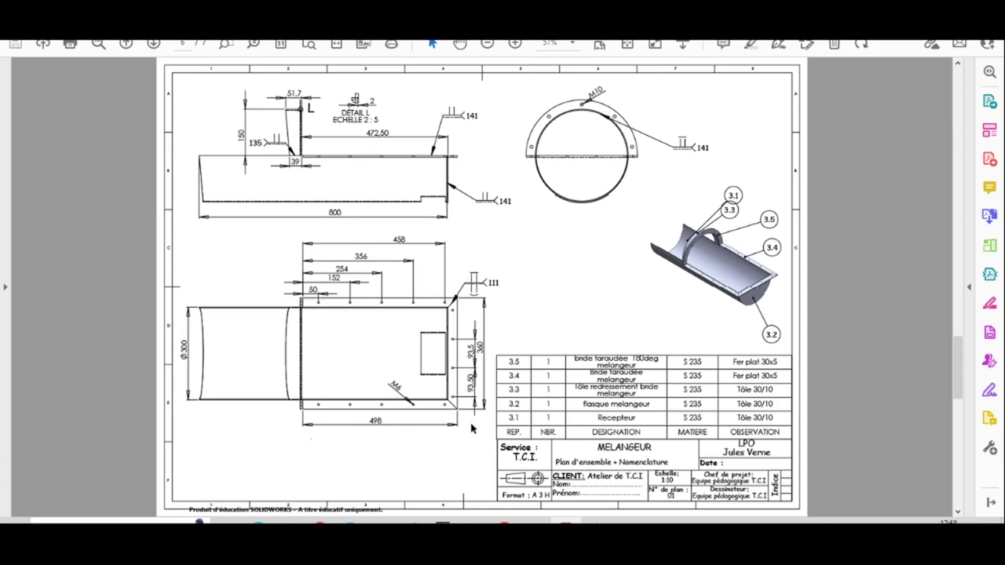
mouse_move(486, 521)
click(486, 467)
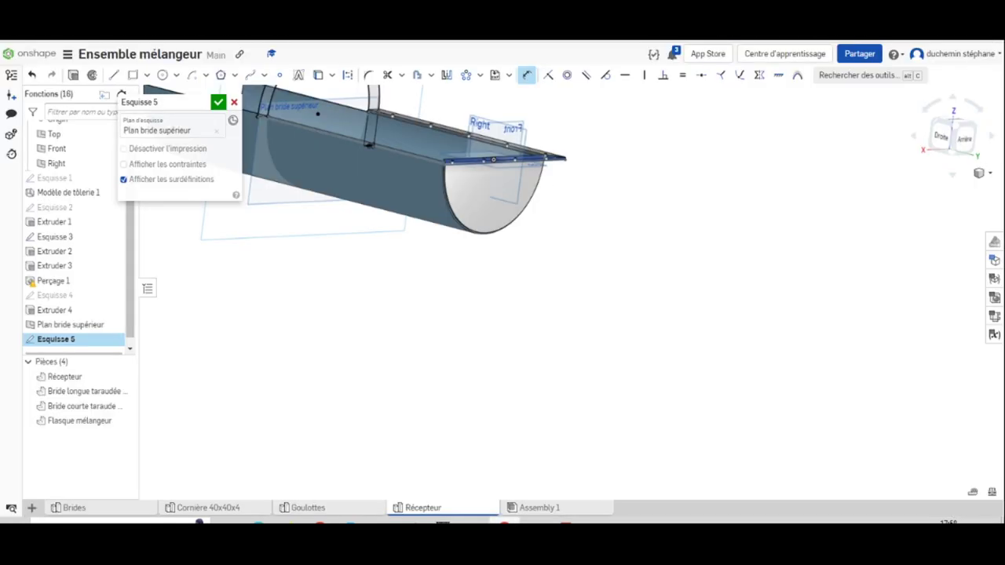
- Draw a concentric construction semicircle of 165 mm radius midway between the inner and outer arcs, ending at the closing lines' midpoints
key(n)
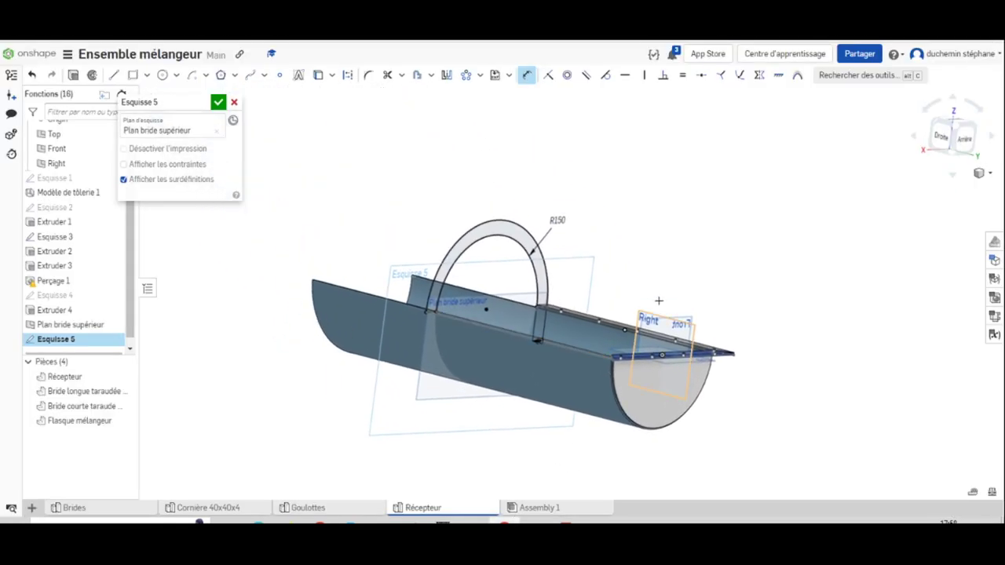
click(192, 74)
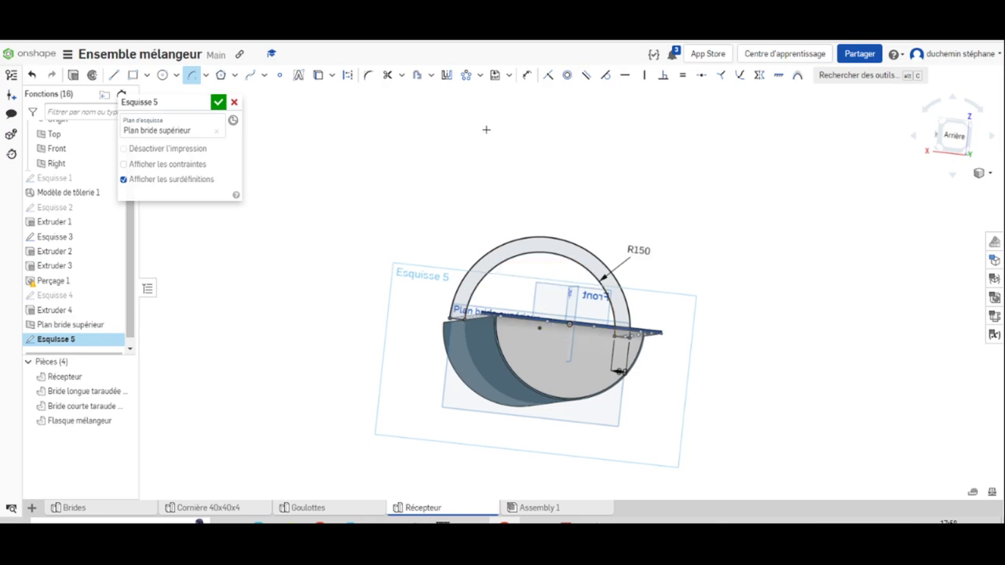
right_click(418, 303)
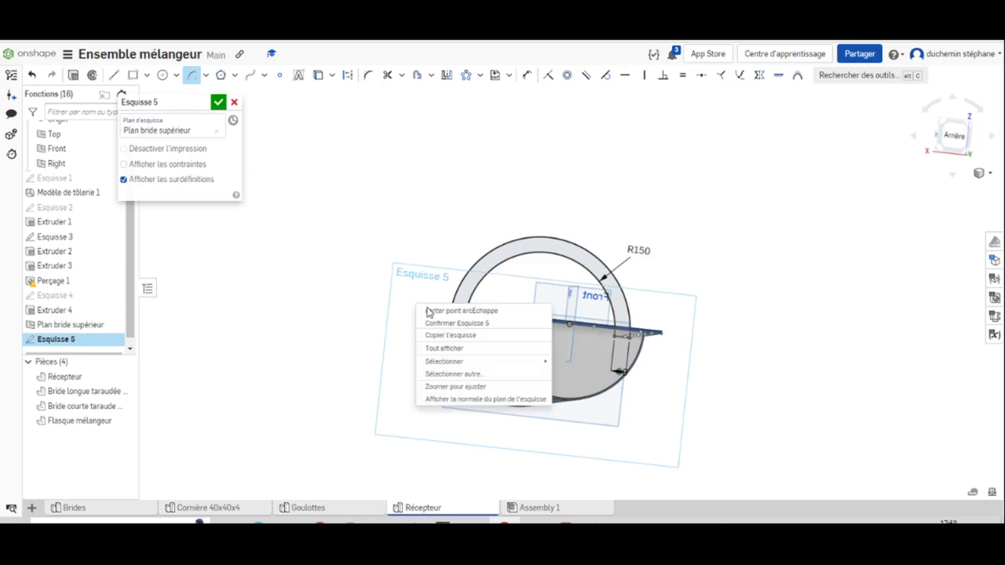
click(465, 405)
middle_drag(659, 343, 518, 249)
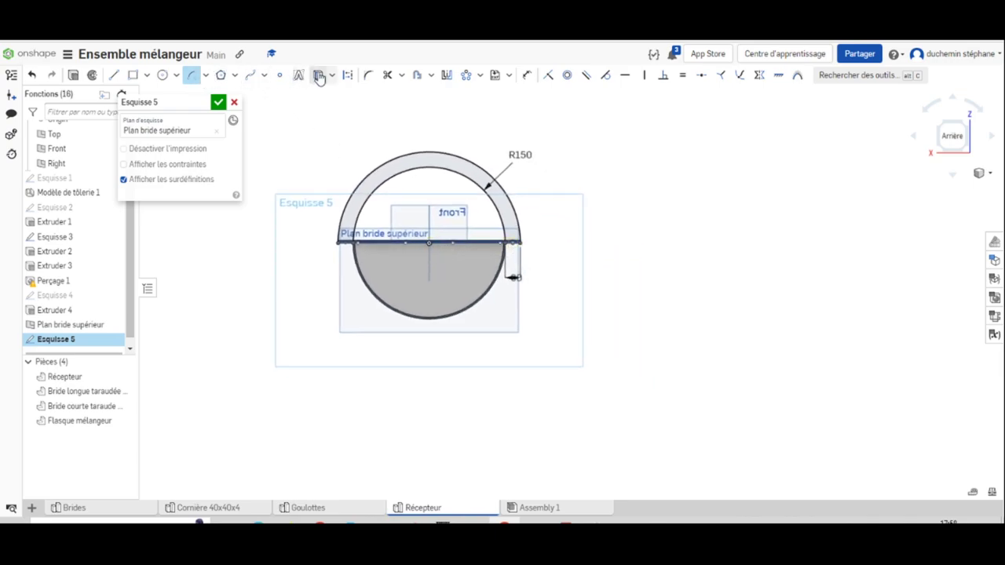
click(346, 76)
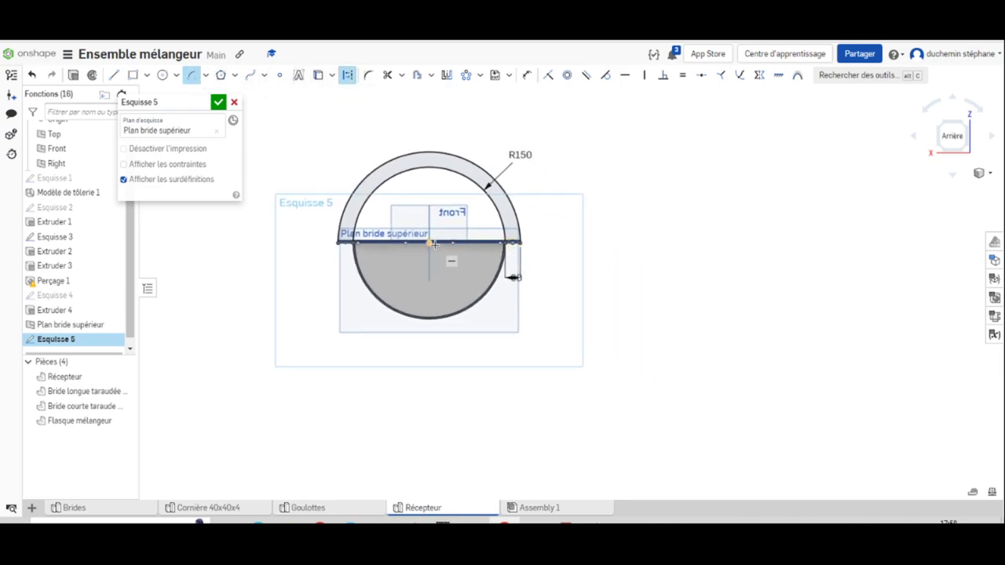
click(479, 262)
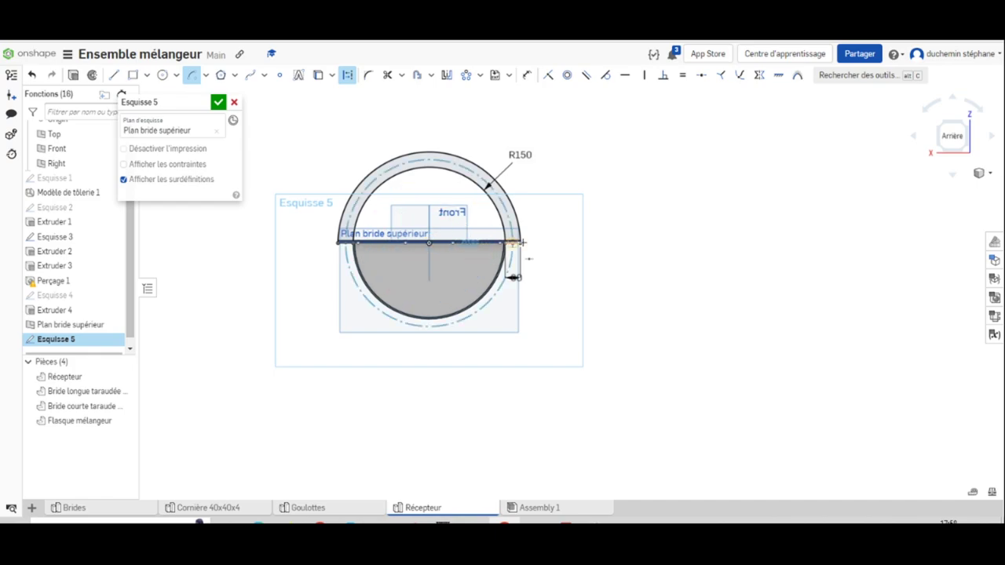
scroll(525, 248, down, 8)
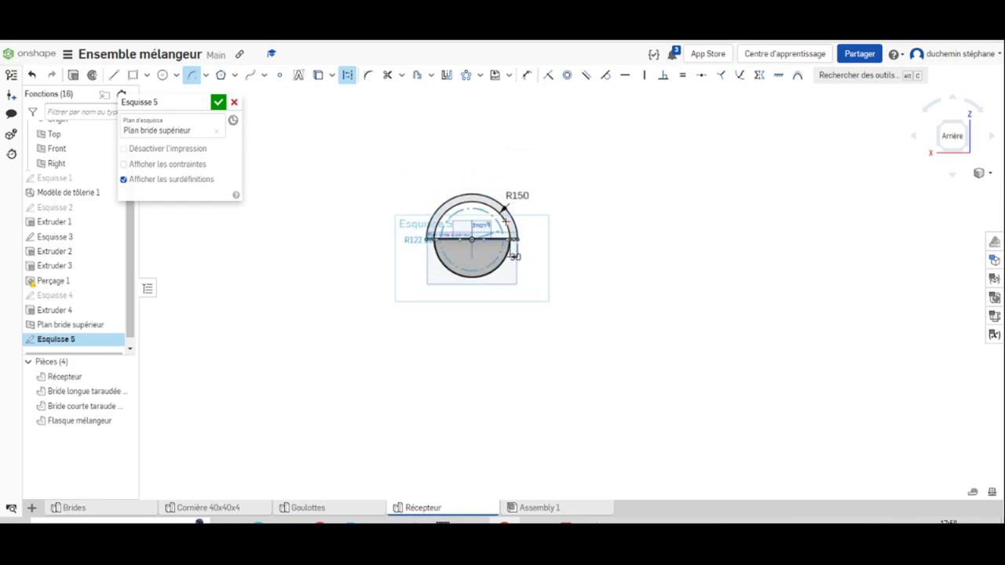
scroll(506, 224, up, 10)
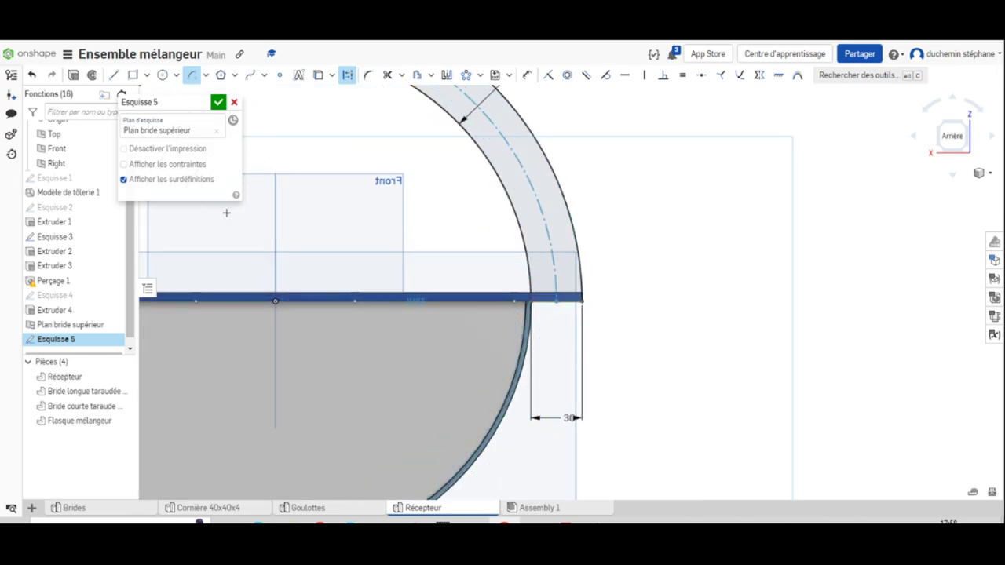
scroll(240, 205, down, 5)
key(n)
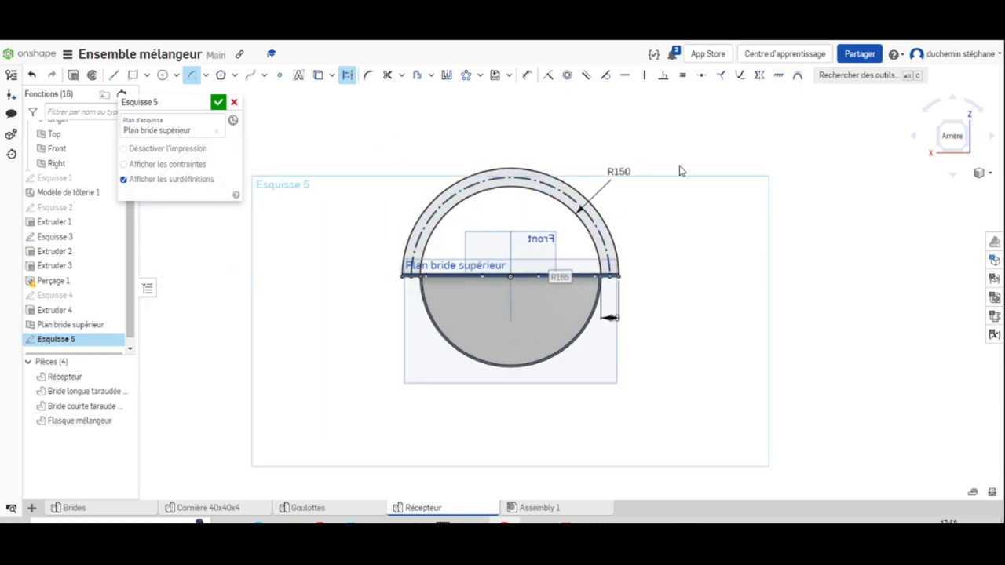
key(Escape)
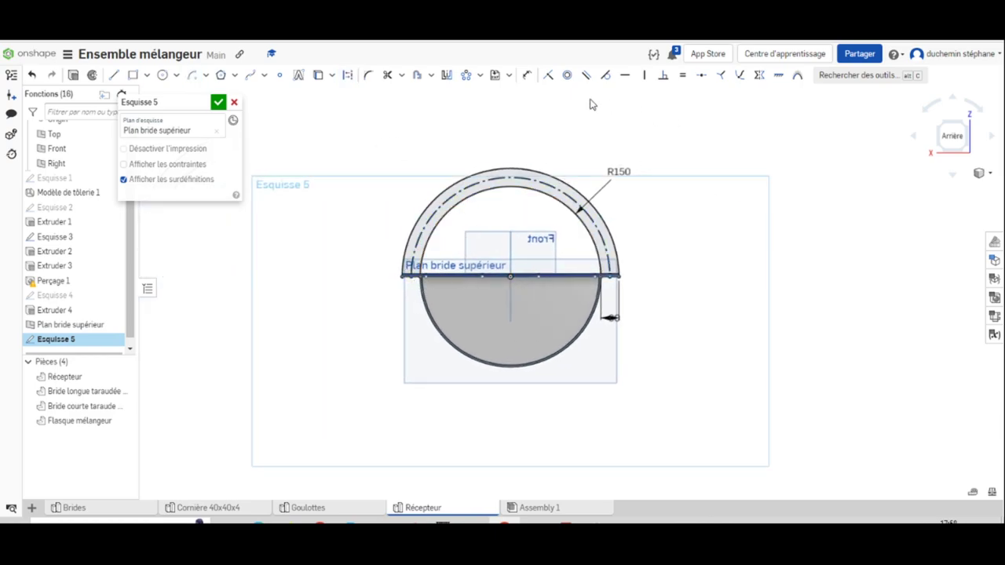
- Place three hole points on the construction arc: one at its apex and two spaced along its right half
click(278, 75)
click(510, 178)
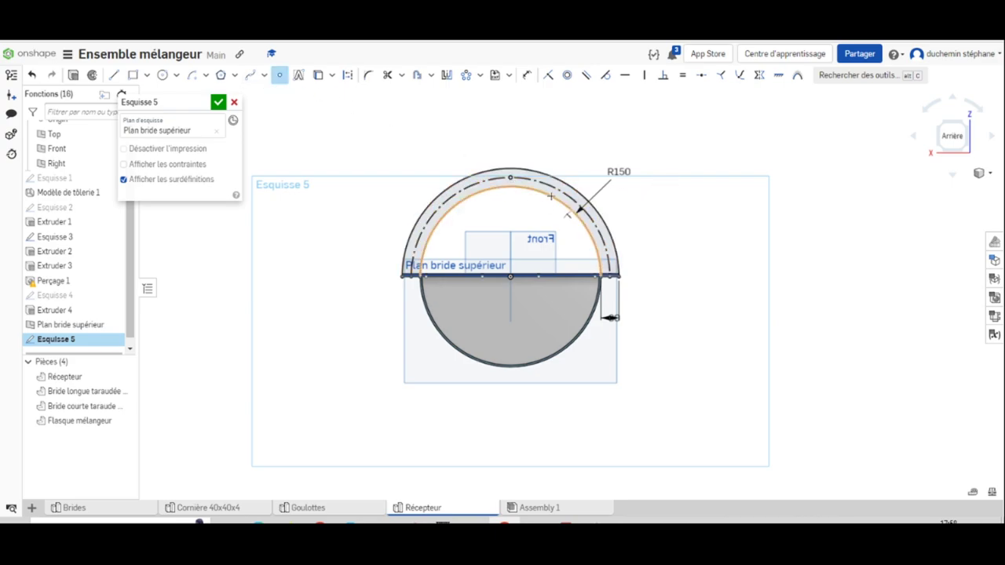
click(553, 188)
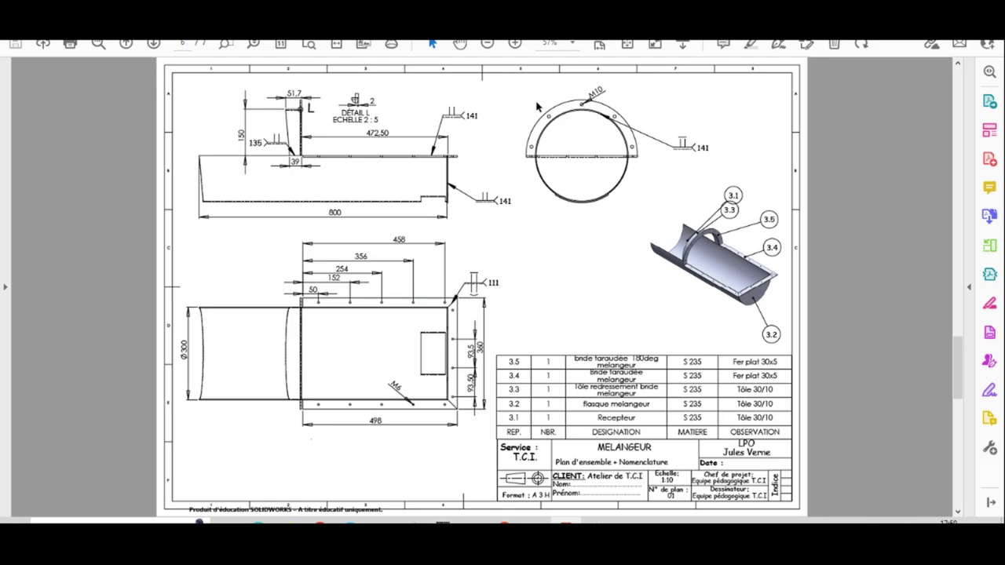
click(505, 522)
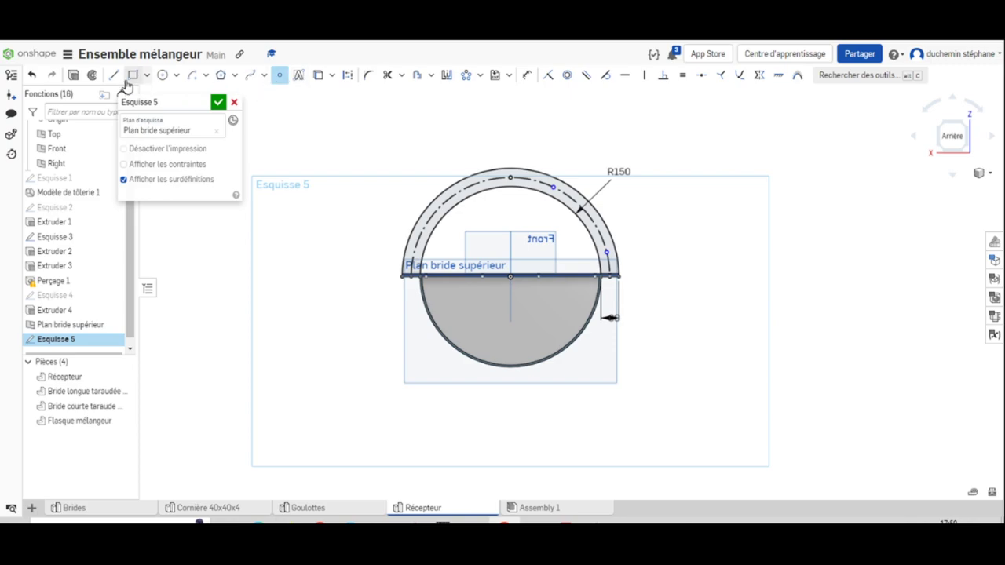
- Draw two construction lines from the arc centre to the two hole points on the right half
click(114, 75)
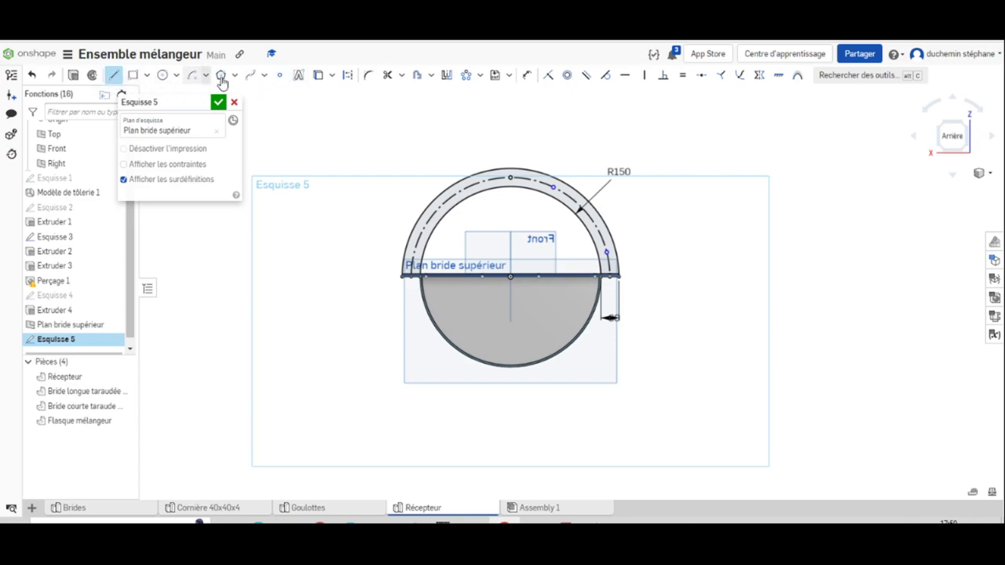
click(347, 76)
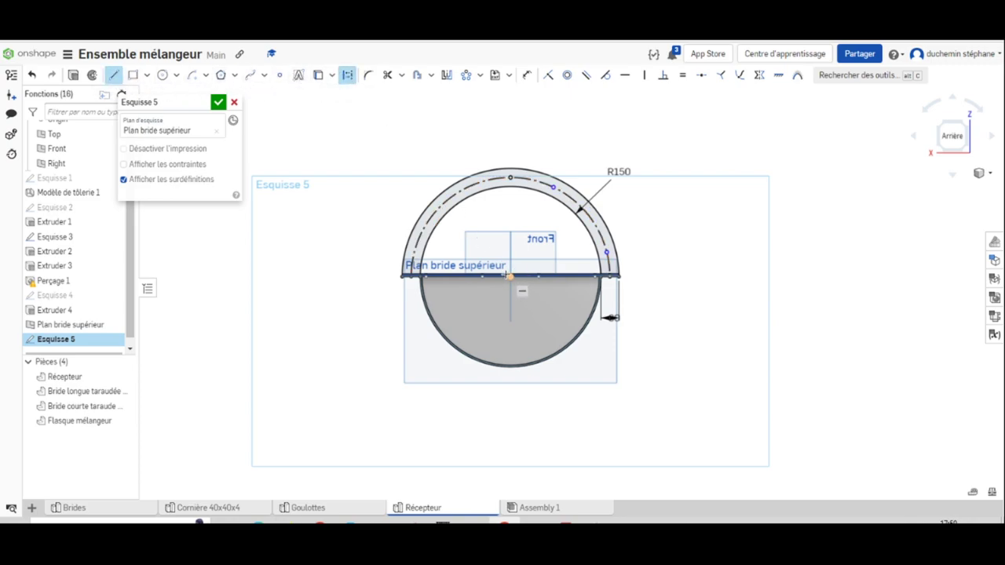
drag(509, 276, 552, 188)
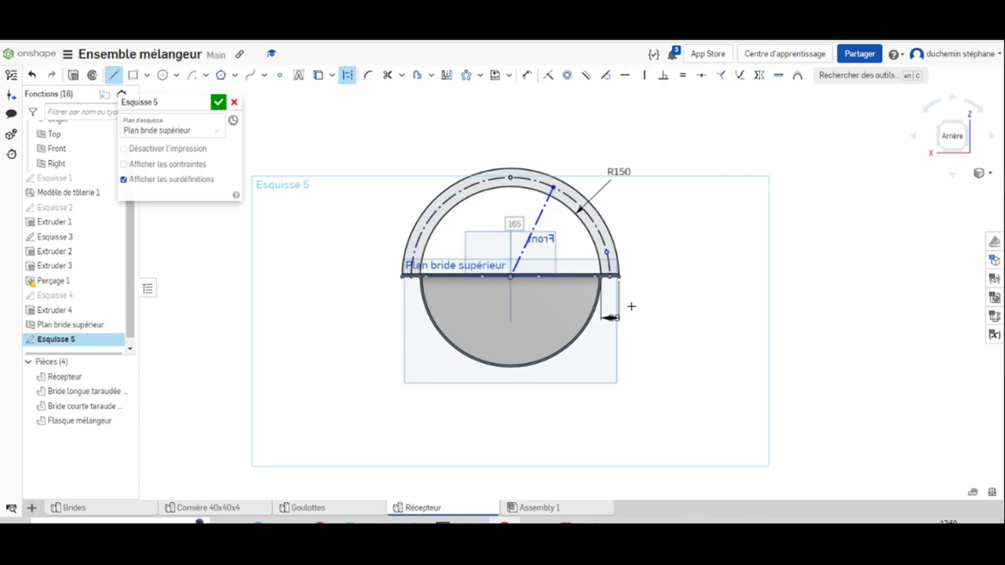
mouse_move(606, 253)
mouse_down()
mouse_move(553, 275)
mouse_move(510, 277)
mouse_up()
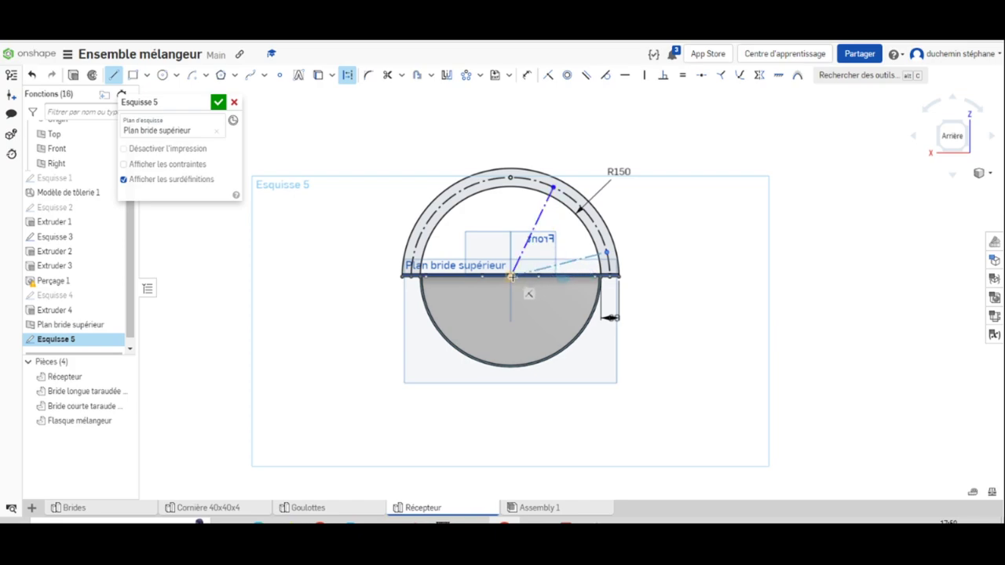
- Dimension the angle between the vertical Right plane and the upper construction line to 30°
click(526, 75)
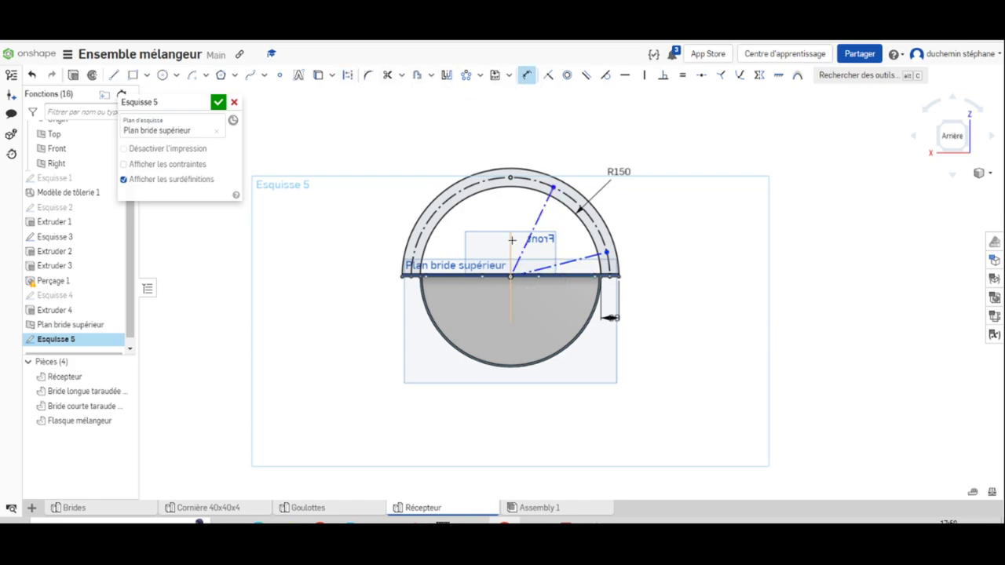
click(541, 213)
click(510, 236)
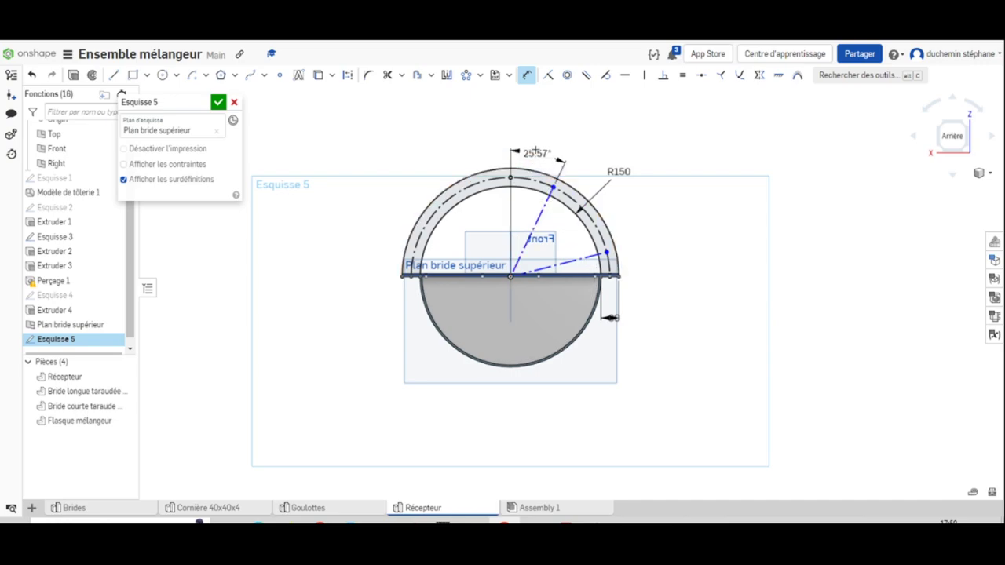
click(552, 130)
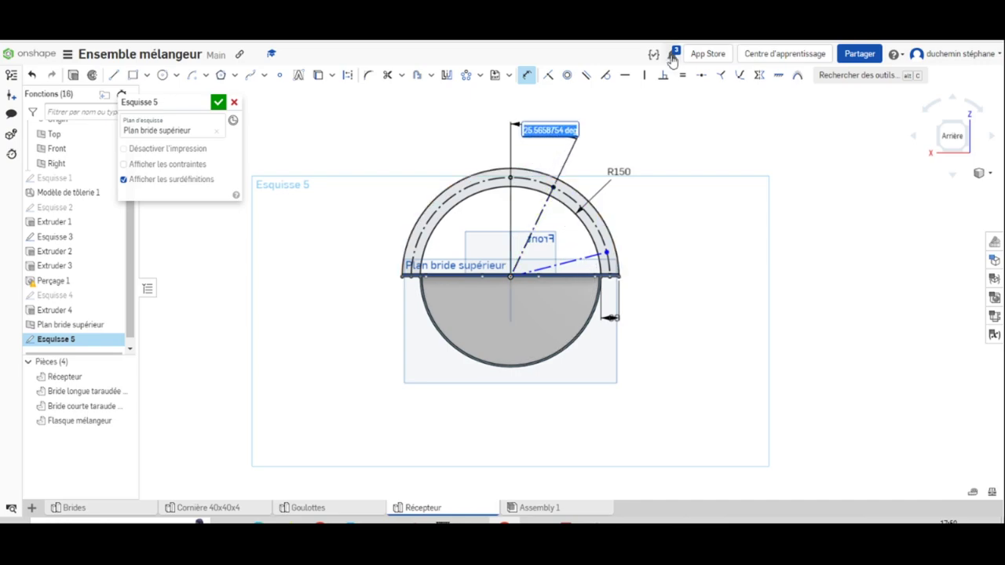
text(30)
key(Return)
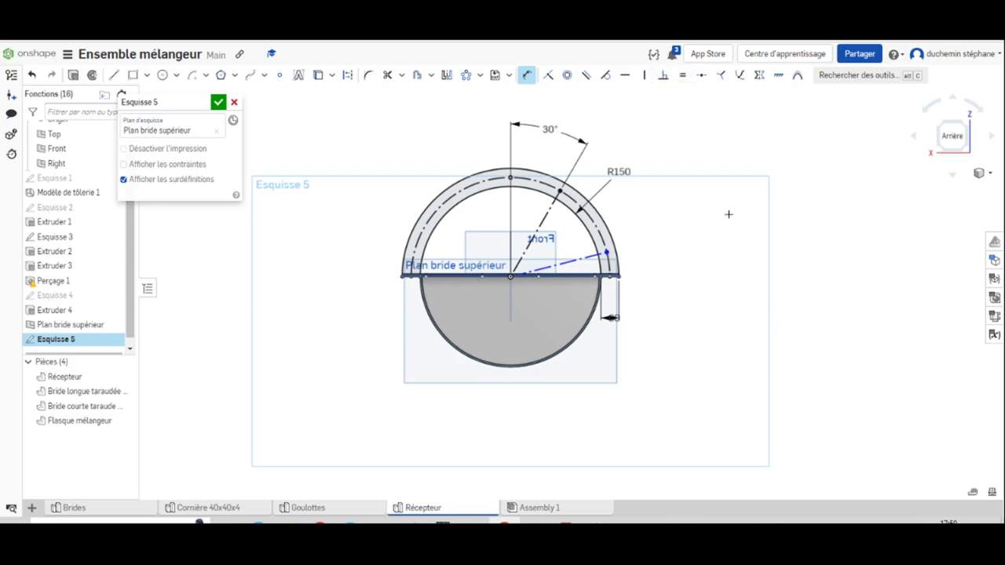
- Dimension the angle between the two construction lines to 30°
click(541, 216)
click(565, 262)
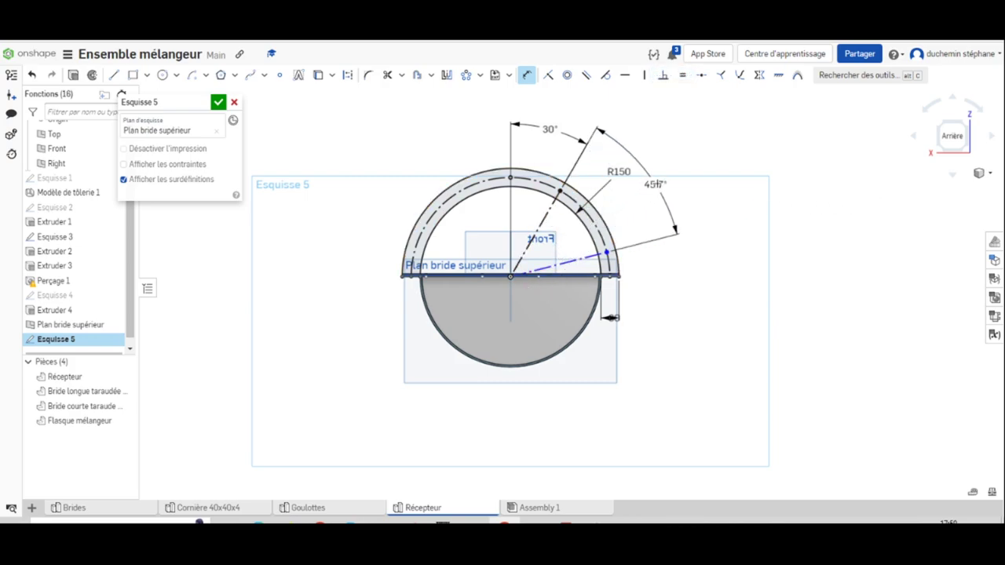
click(689, 157)
text(30)
key(Return)
- Set both angle dimensions between the vertical plane and the two construction lines to 40°
double_click(536, 129)
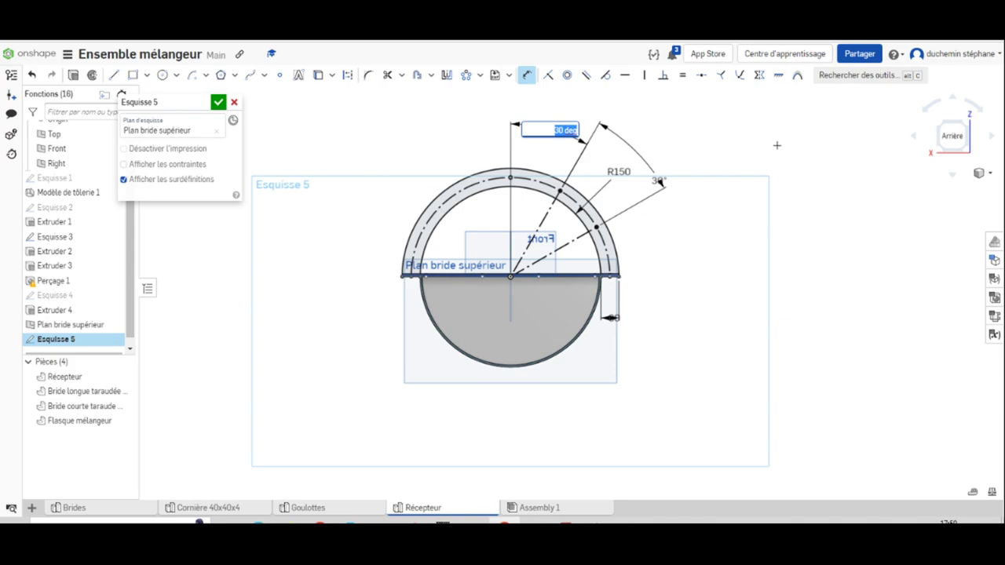
text(40)
key(Return)
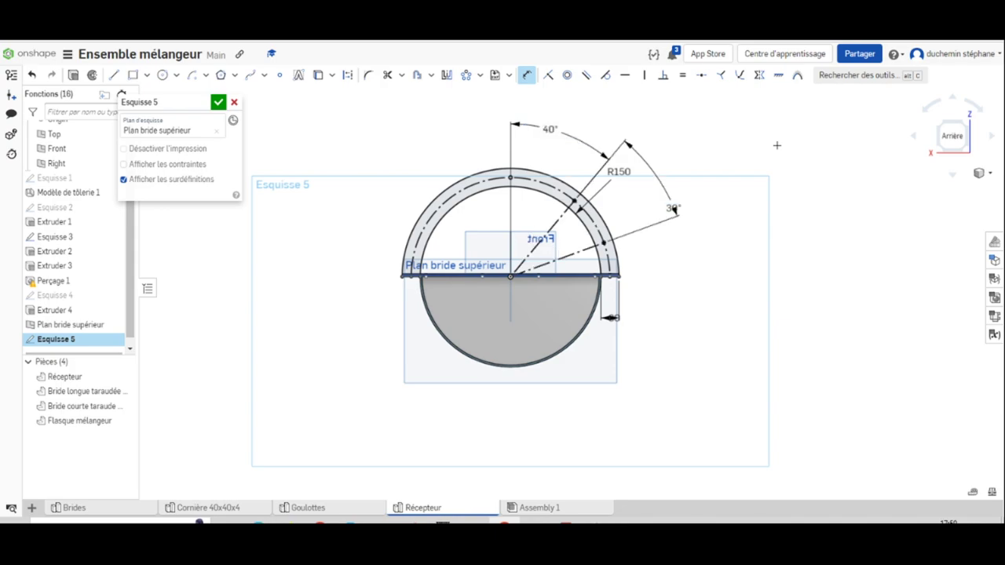
drag(668, 208, 655, 186)
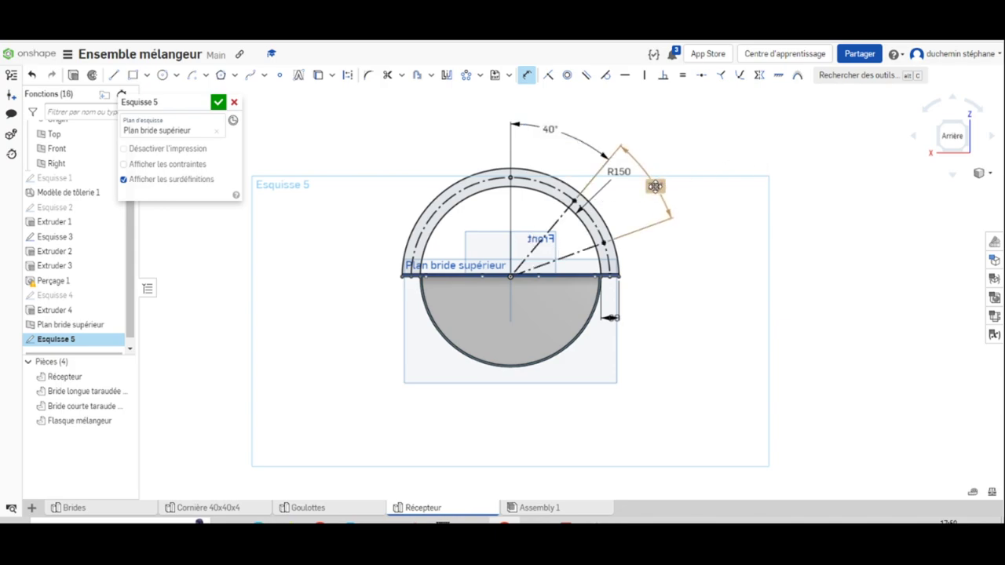
double_click(654, 186)
text(40)
key(Return)
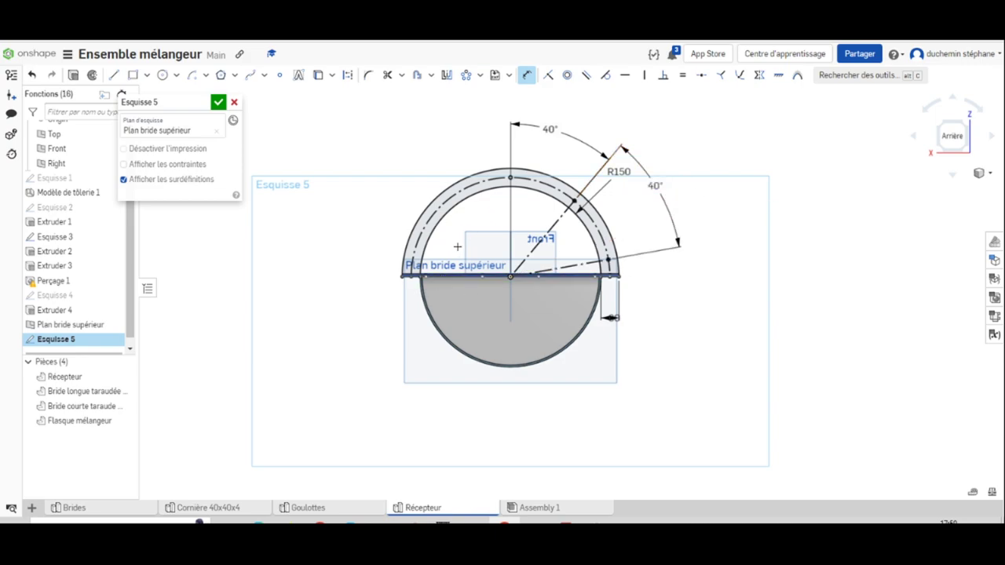
- Mirror the two right-hand hole points about the Right plane and finish the sketch
click(446, 75)
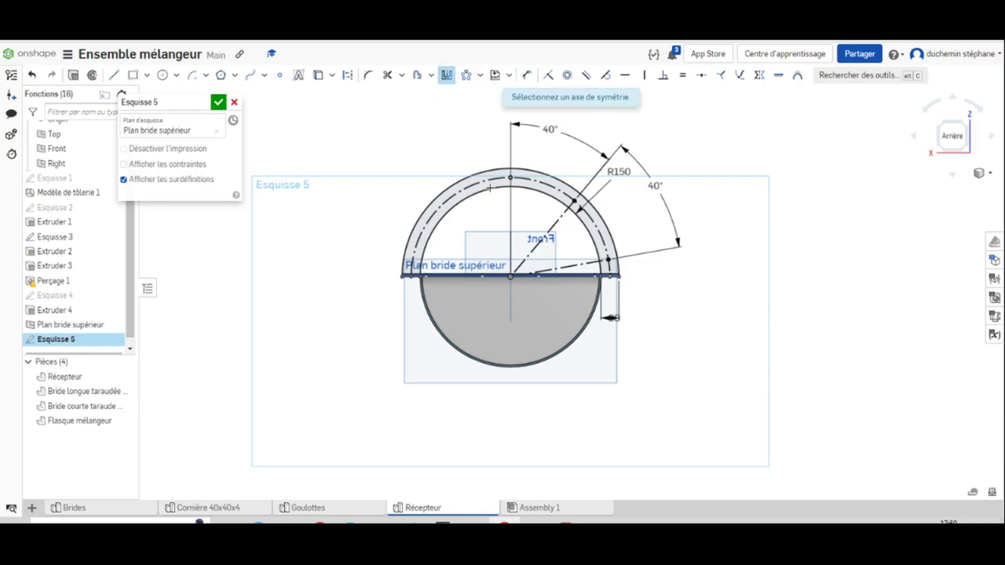
click(510, 243)
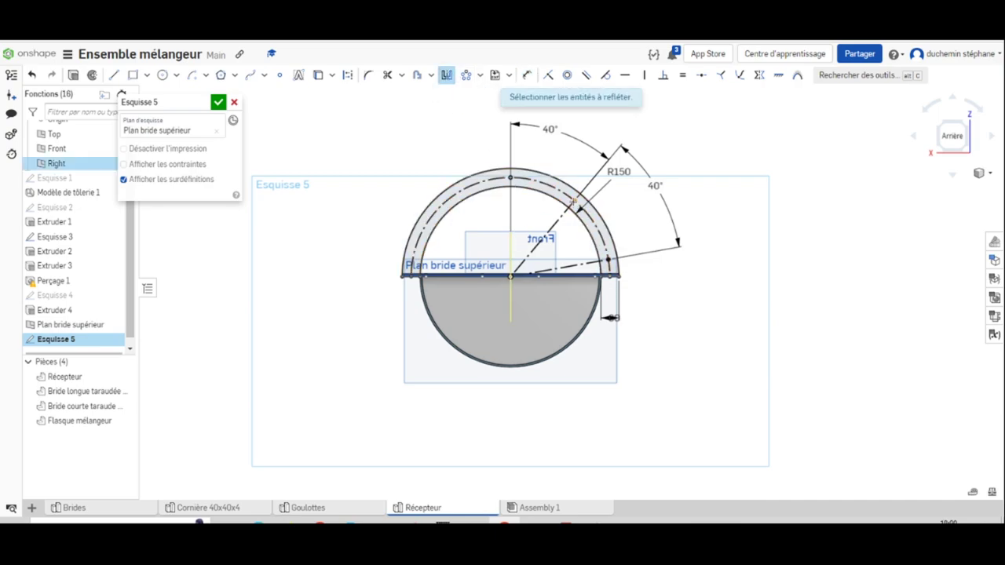
click(575, 202)
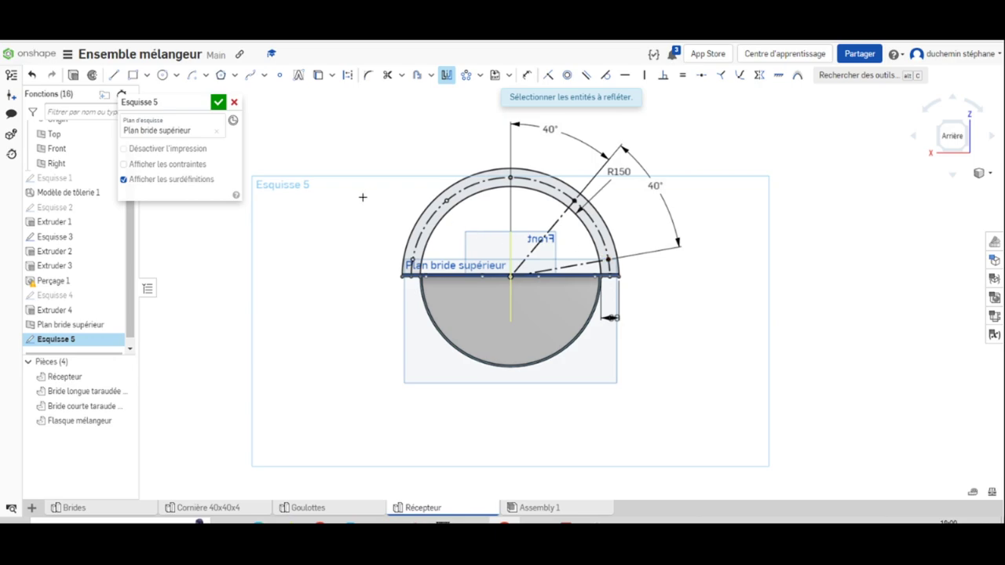
click(218, 101)
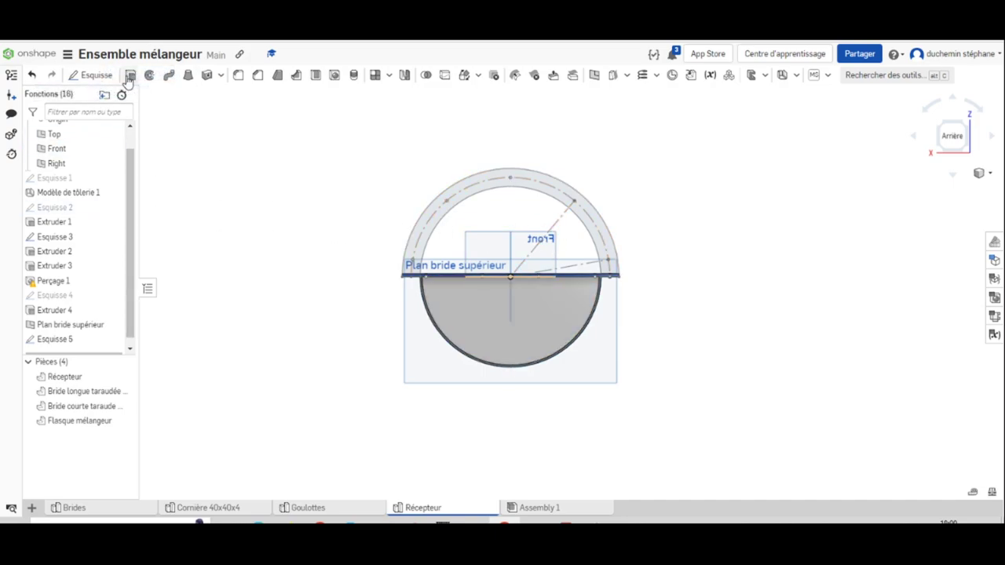
- Extrude the half-ring face of Esquisse 5 by 5 mm in the flipped direction as a new part
key(shift+e)
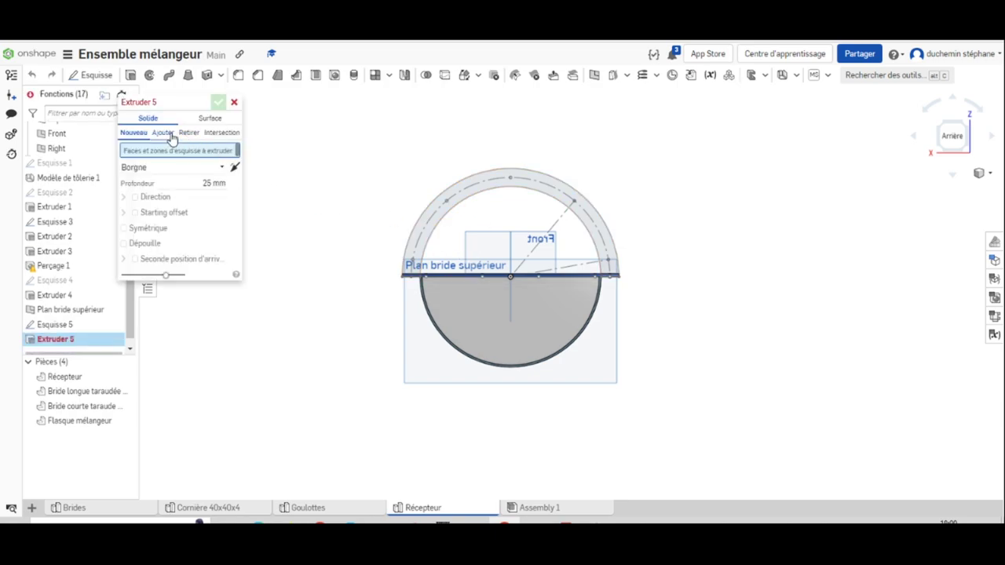
click(431, 222)
key(shift+7)
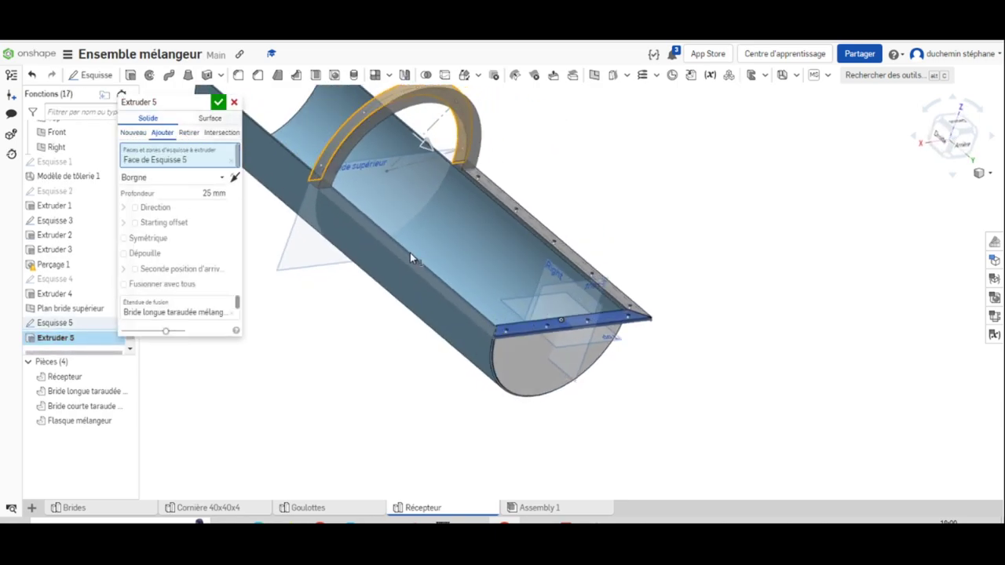
click(565, 521)
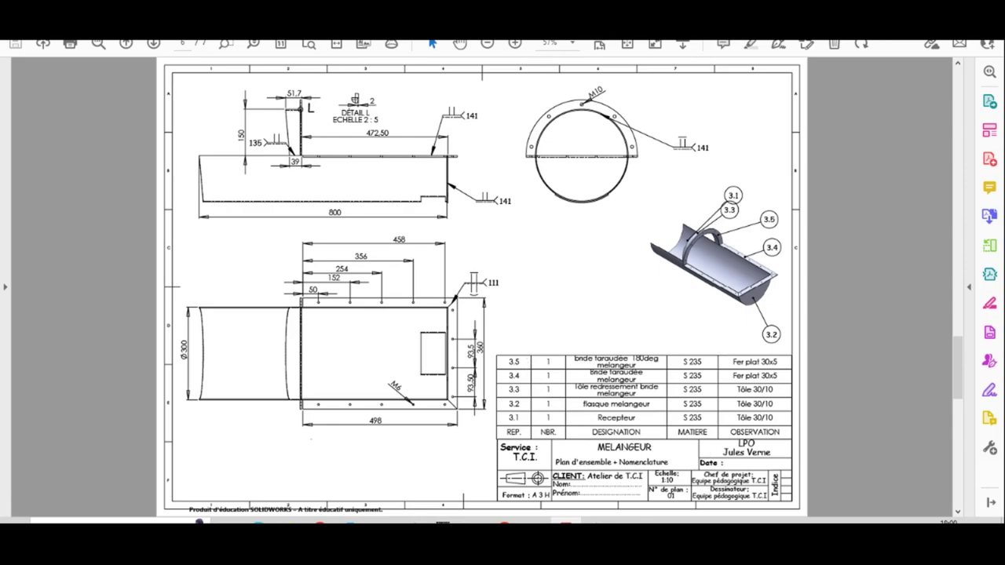
click(506, 521)
right_drag(291, 292, 239, 246)
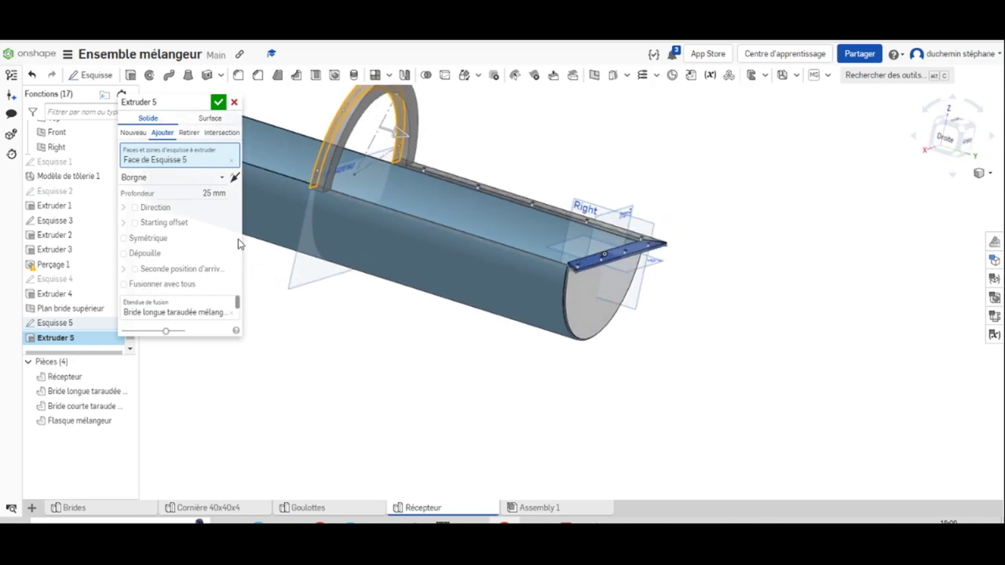
click(234, 177)
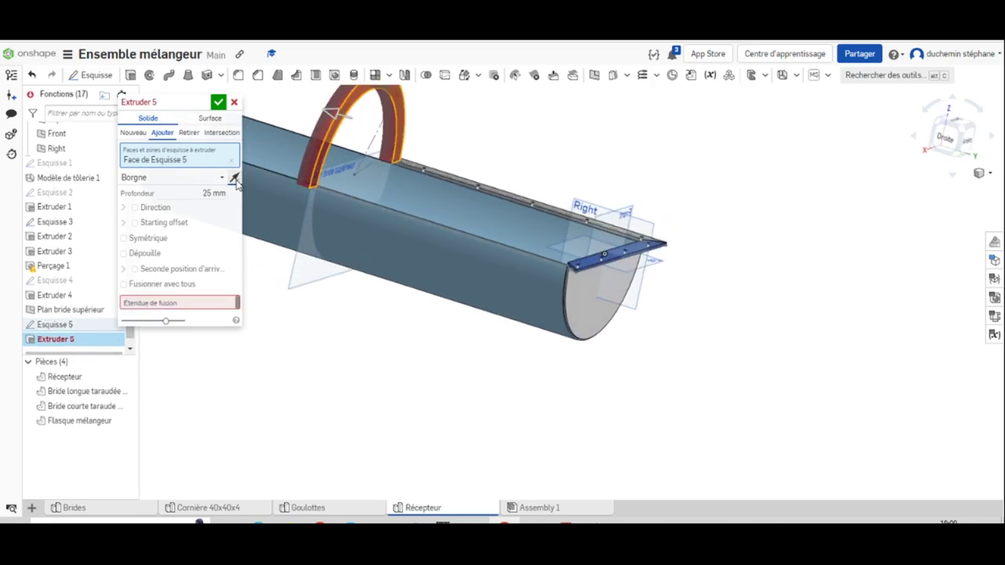
click(210, 193)
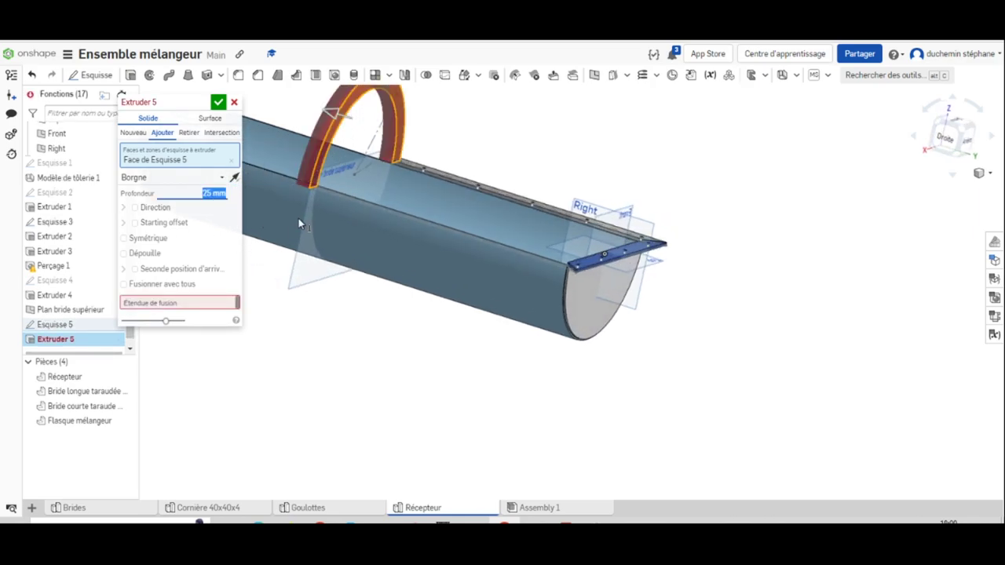
text(5)
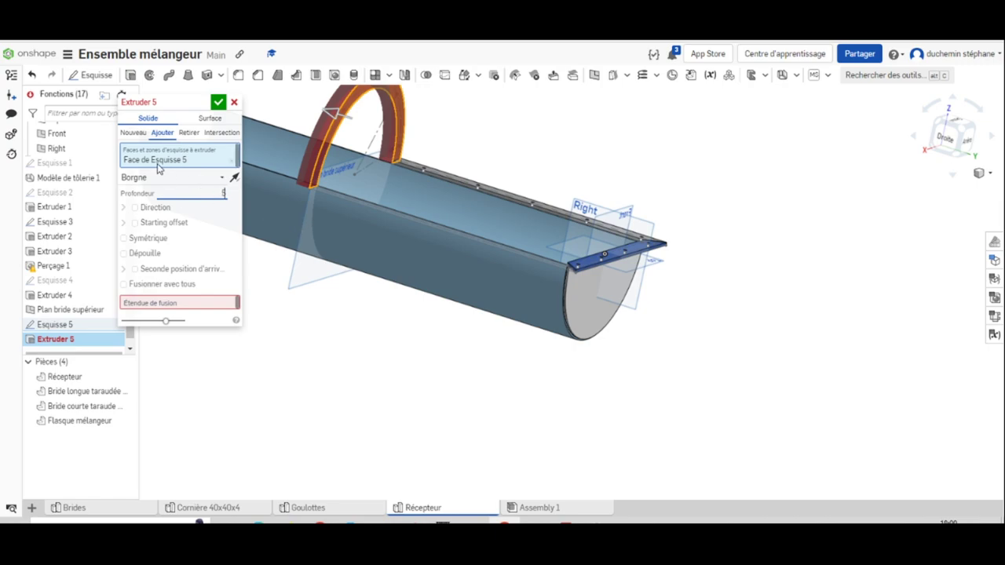
click(131, 132)
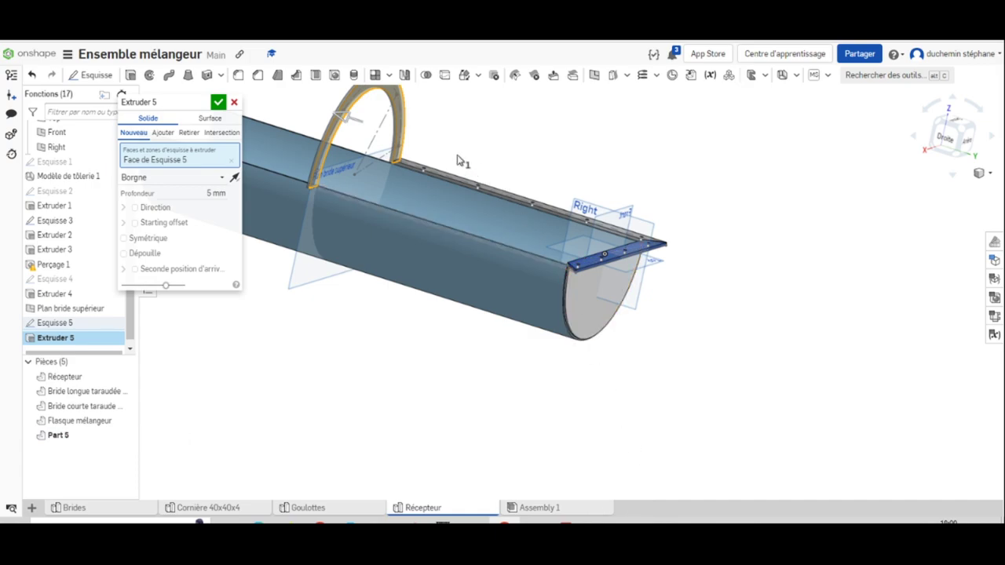
click(218, 102)
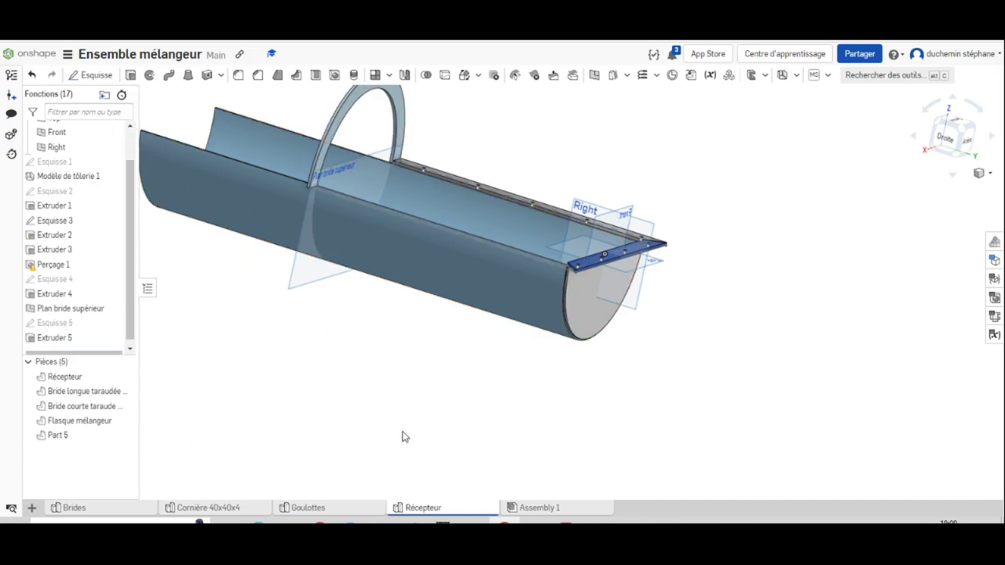
- Examine the joint between the half-ring and the long threaded flange, and check the part designations on the assembly drawing
right_drag(474, 423, 409, 260)
scroll(447, 145, down, 3)
scroll(481, 154, up, 3)
scroll(481, 154, up, 6)
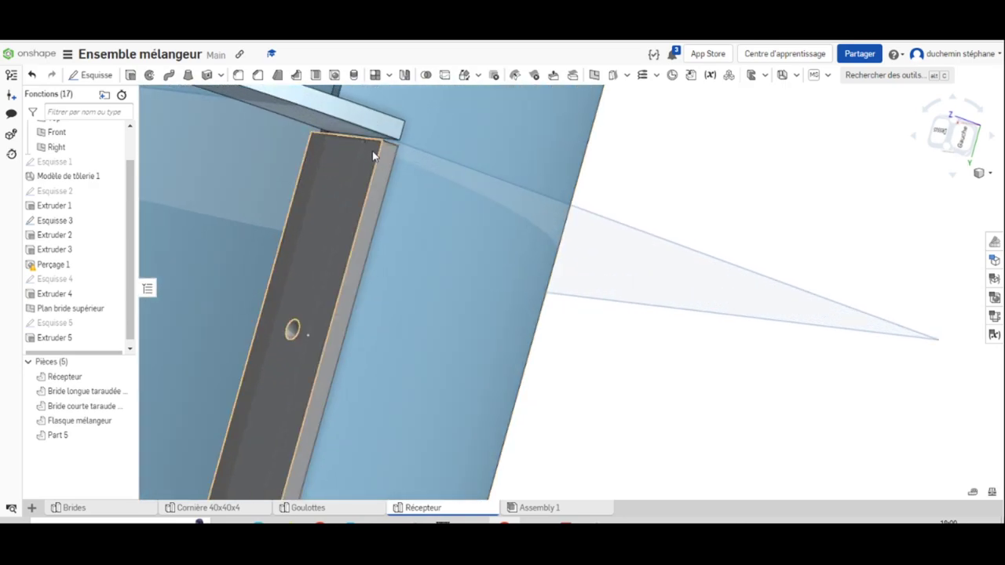
right_drag(361, 163, 449, 258)
scroll(448, 251, down, 8)
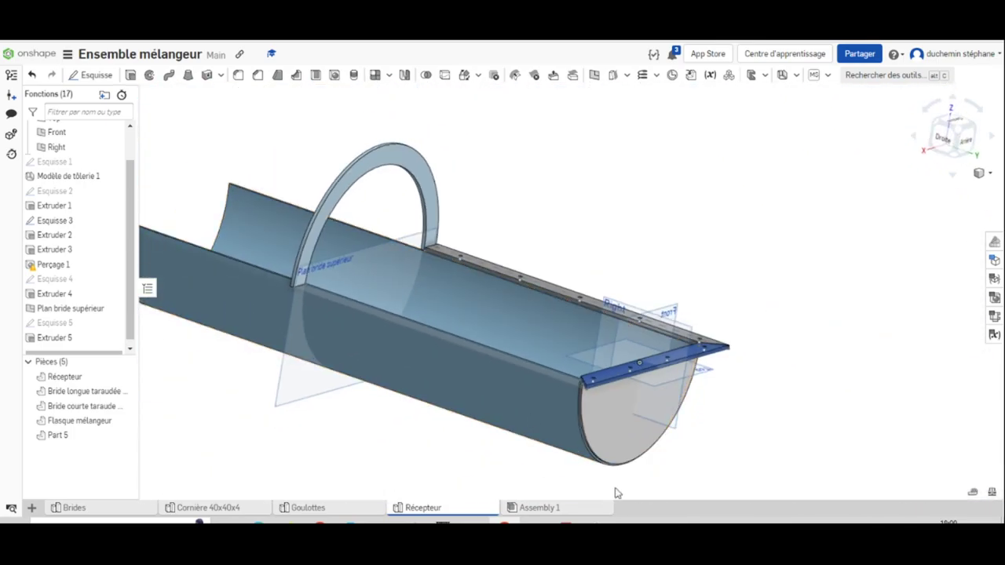
click(565, 521)
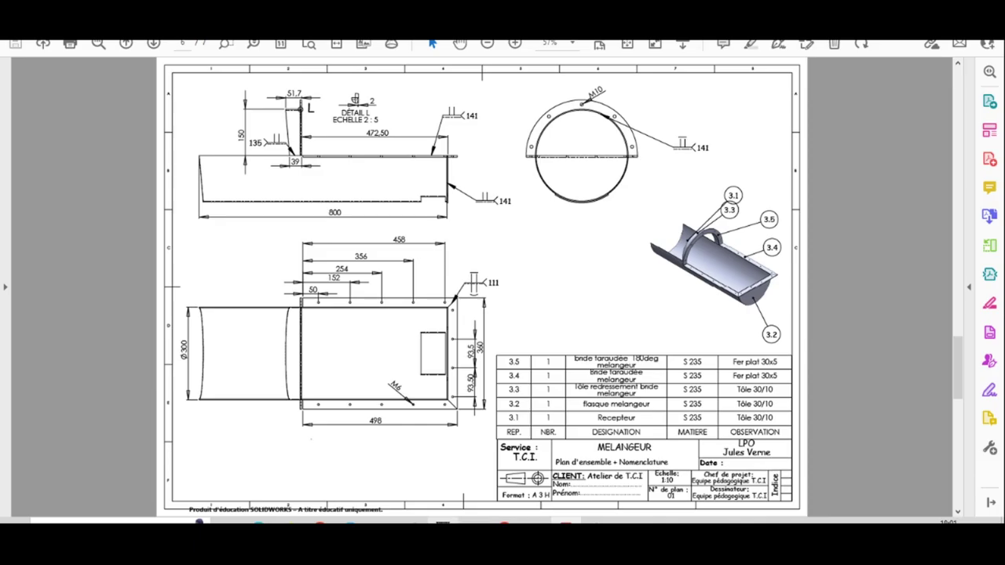
click(505, 522)
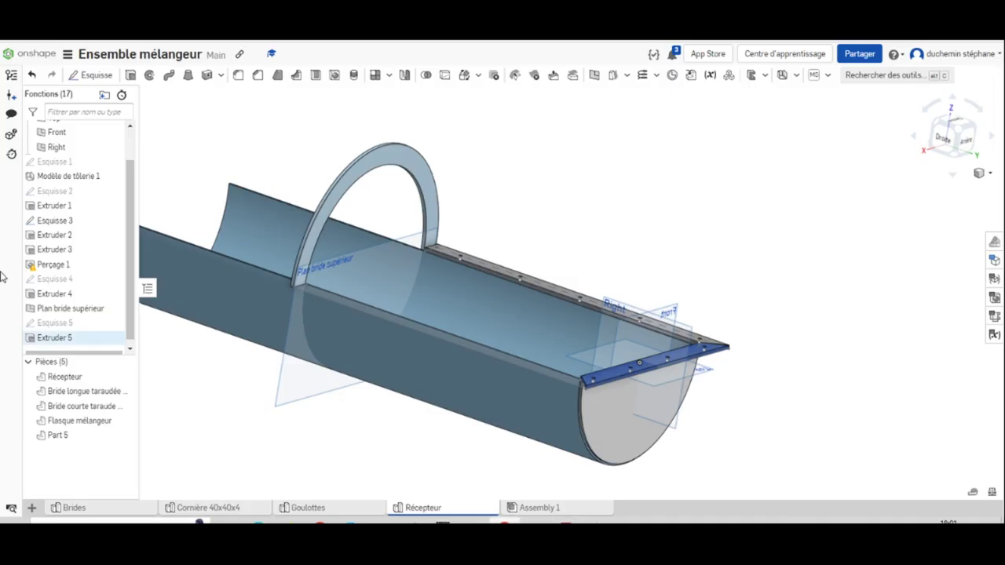
- Rename the new half-ring part as "Bride taraudée 180°"
right_click(57, 436)
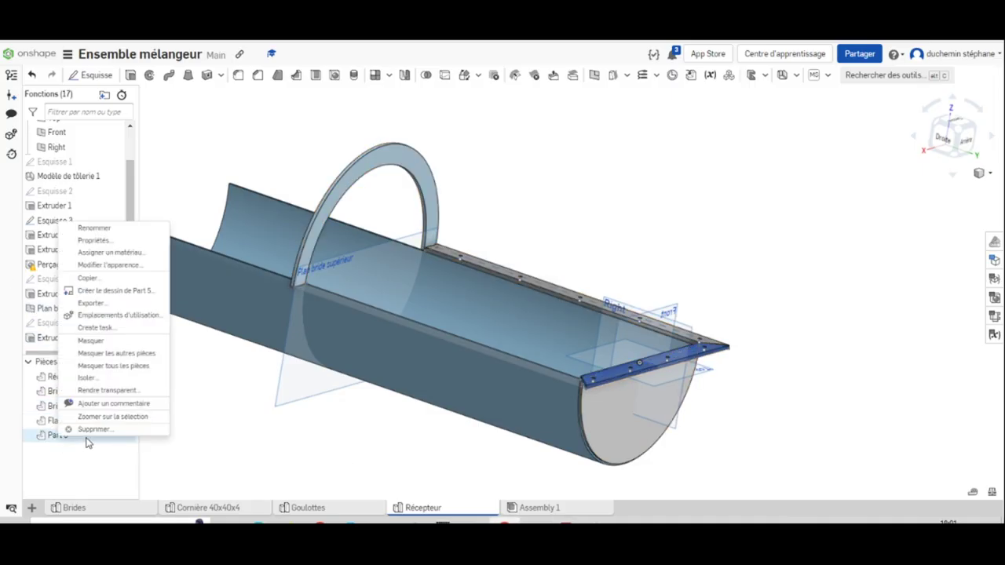
click(94, 230)
text(Bride taraudée 180°)
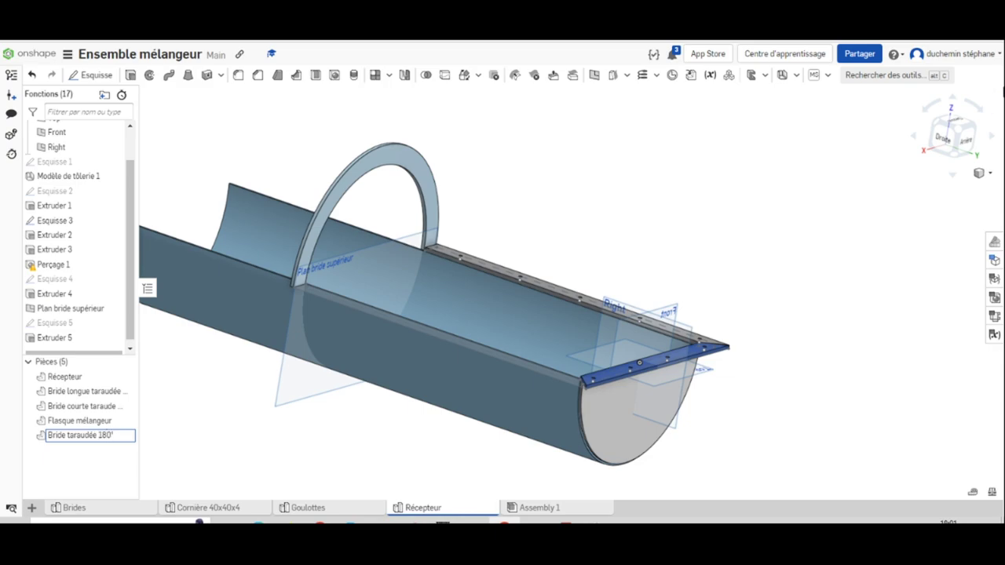
key(Return)
- Start an ISO tapped through hole, show Esquisse 5 and select its five points on the half-ring as hole locations
click(334, 75)
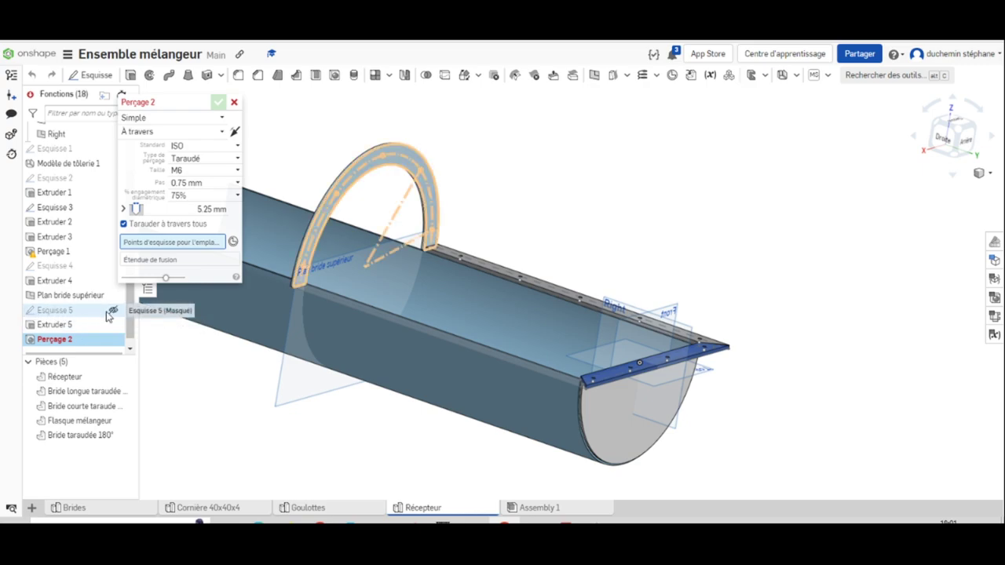
click(113, 310)
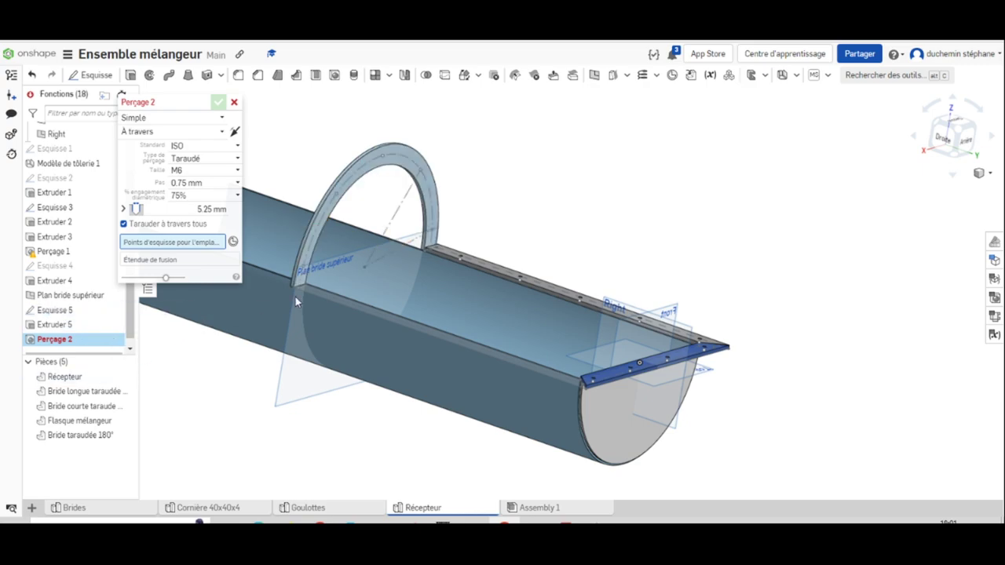
right_drag(555, 211, 537, 210)
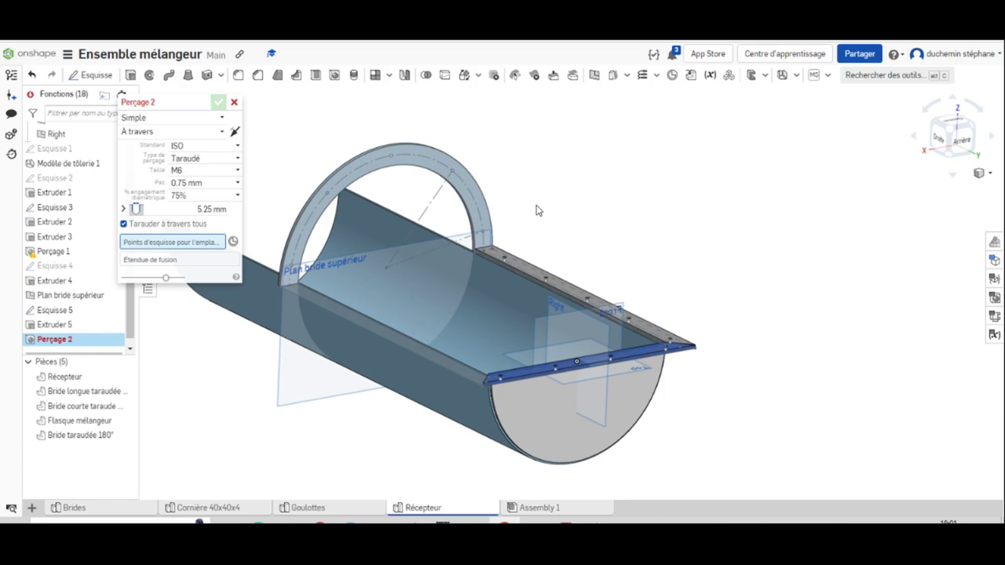
click(483, 233)
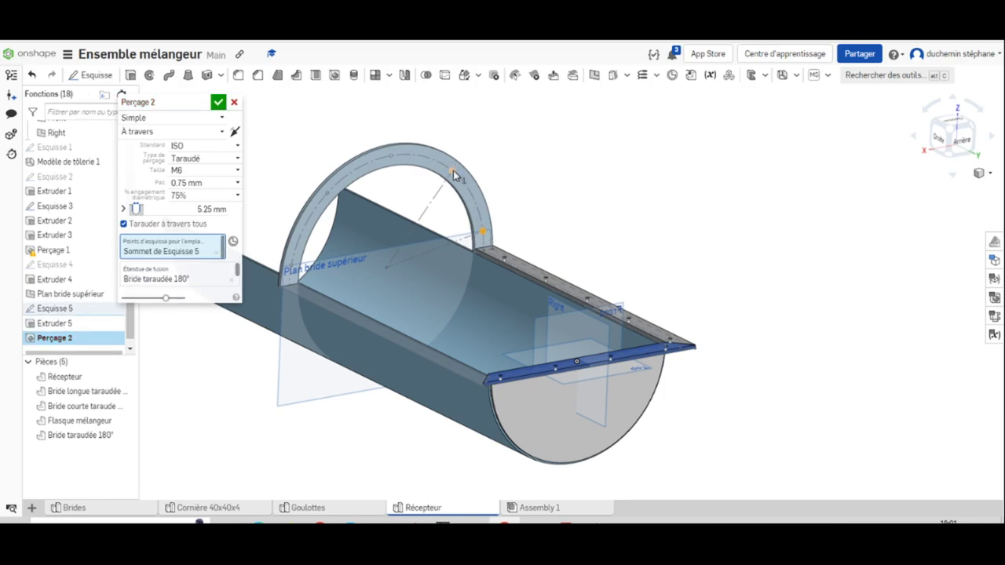
click(452, 169)
click(391, 157)
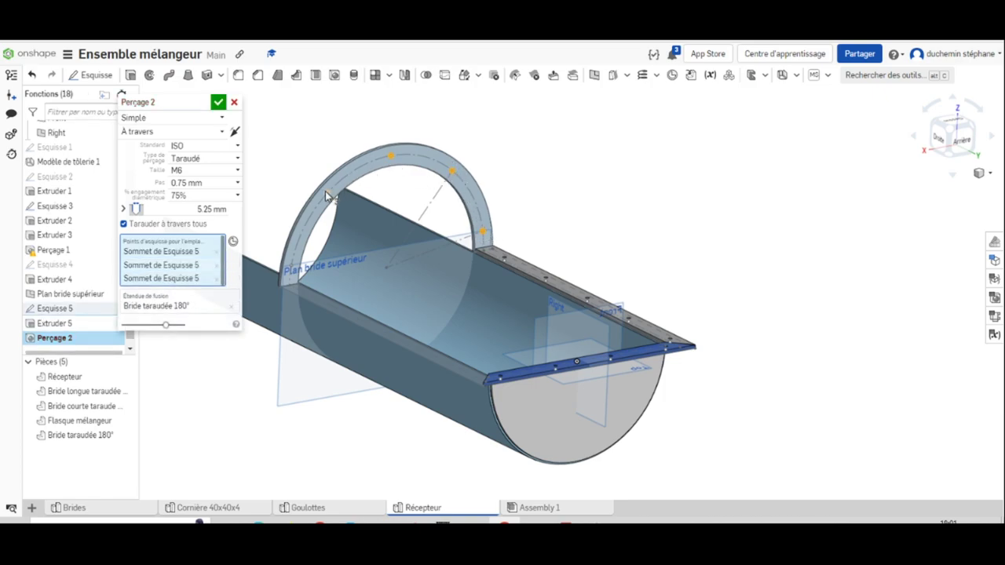
click(328, 192)
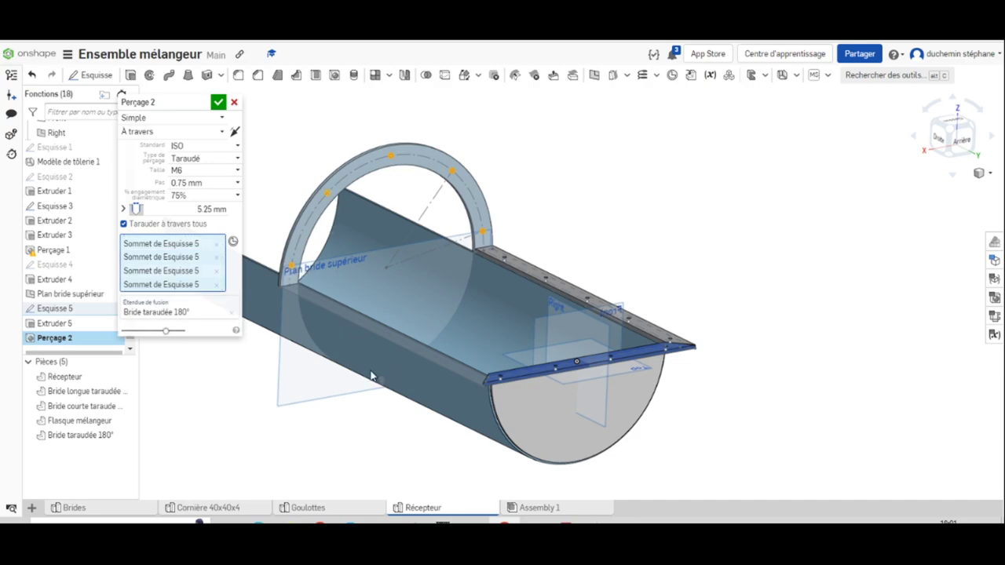
- Check the thread callout on the assembly drawing and set the tapped hole size to M10
key(alt+Tab)
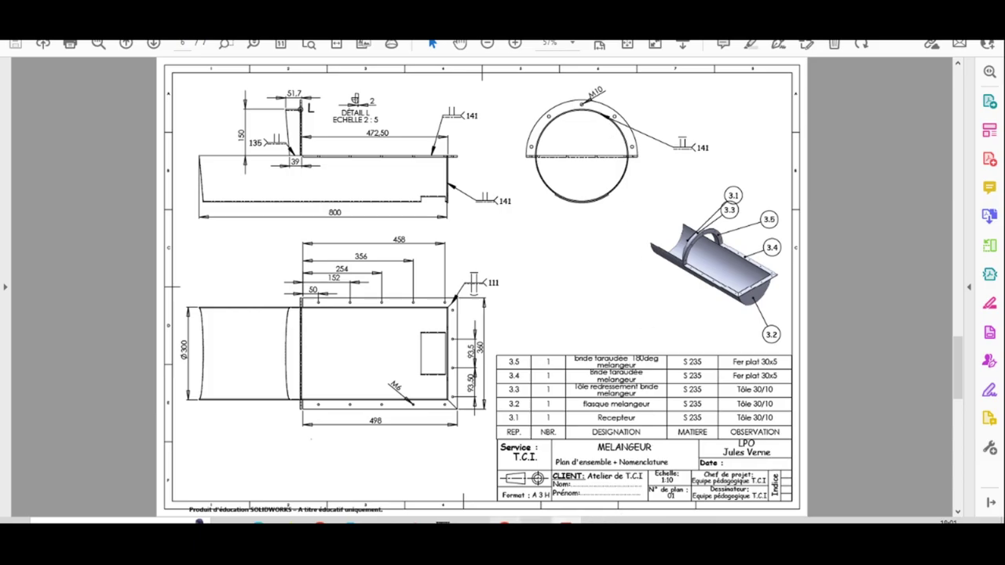
key(alt+Tab)
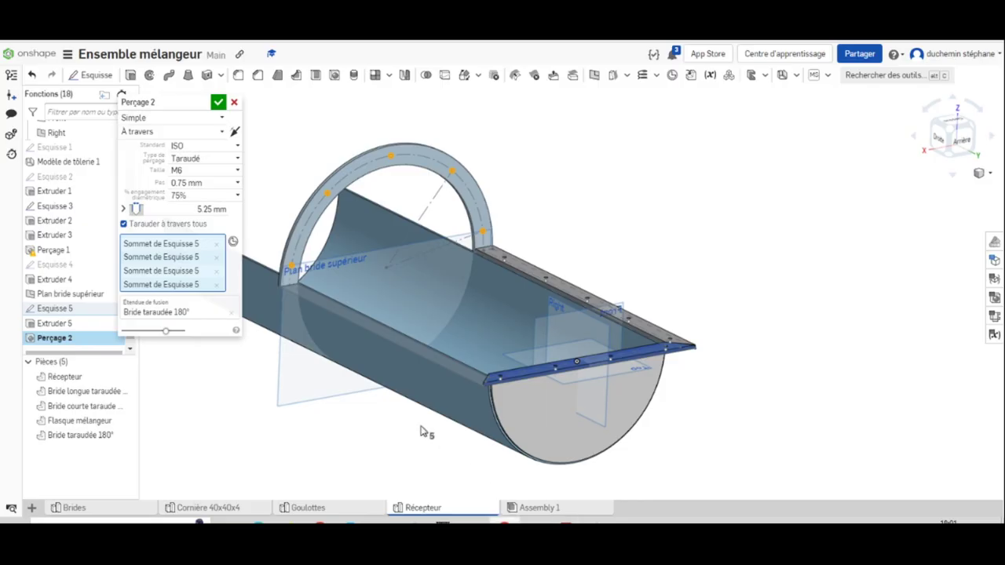
click(189, 172)
scroll(198, 283, down, 2)
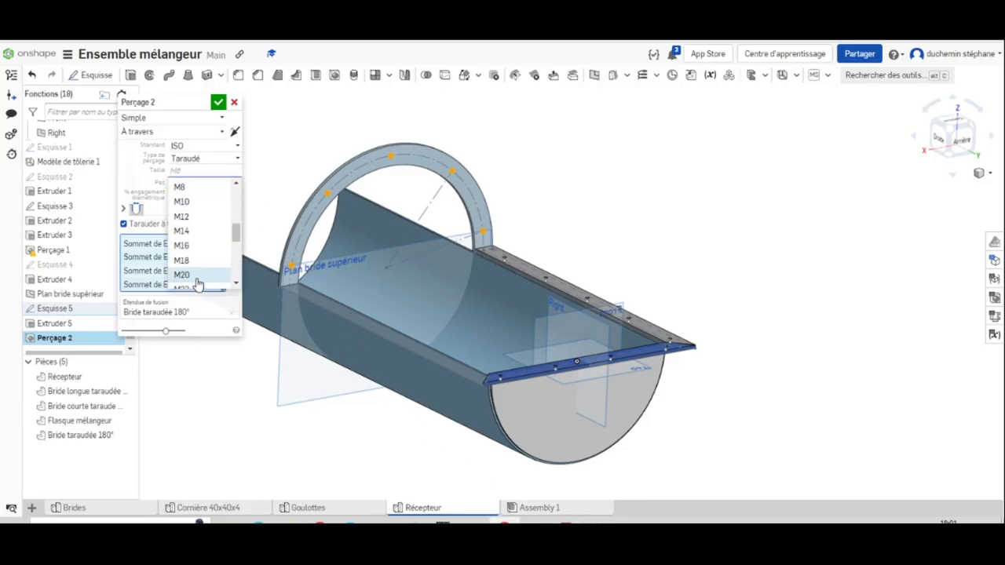
click(186, 202)
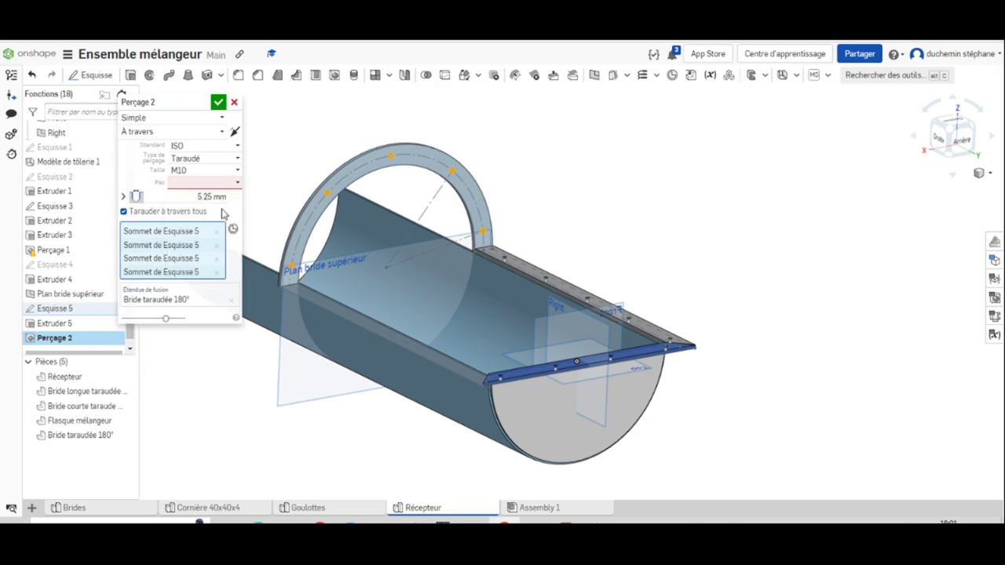
click(204, 173)
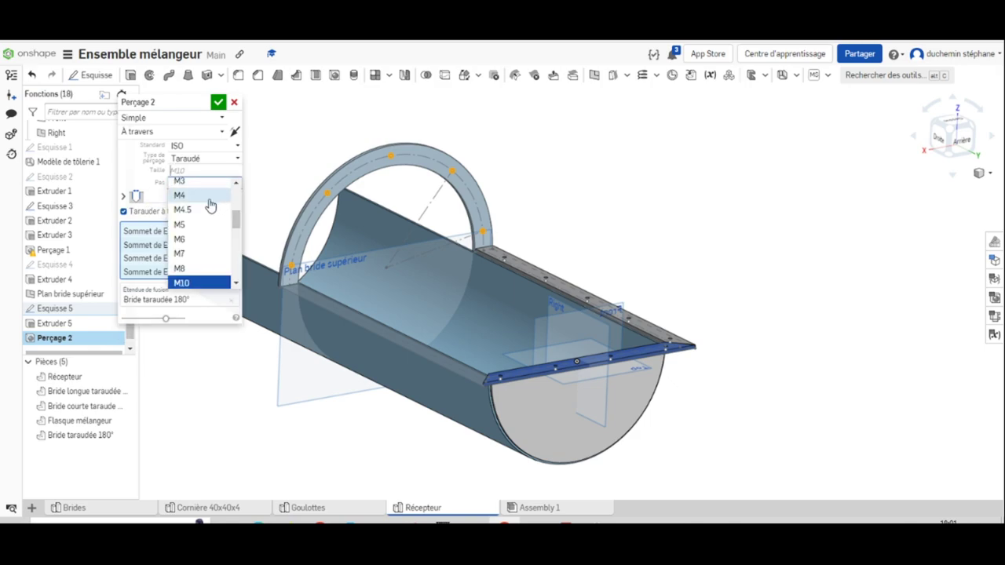
scroll(193, 204, up, 1)
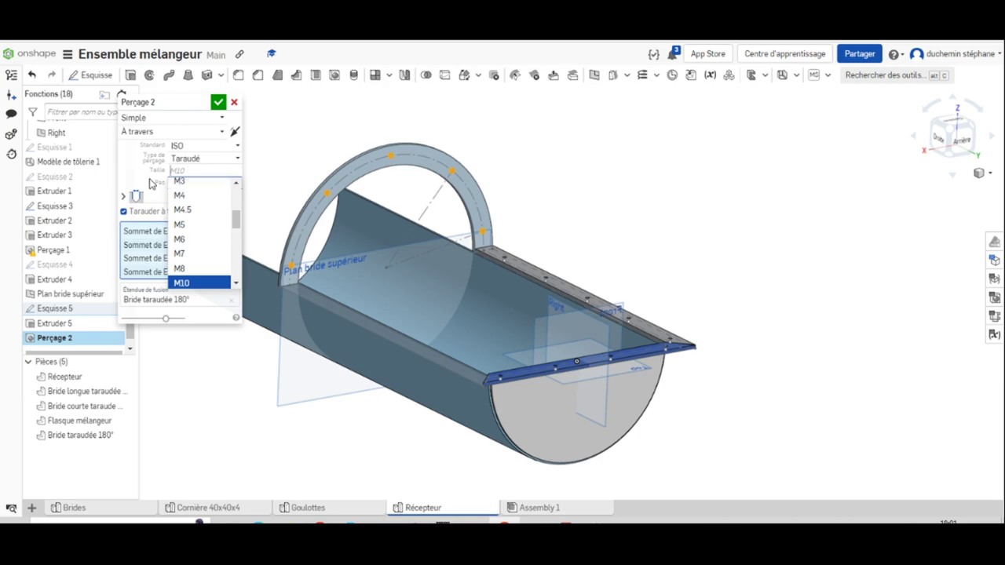
click(153, 184)
- Set the M10 thread pitch to 1.00 mm, trying another listed pitch in between
click(235, 182)
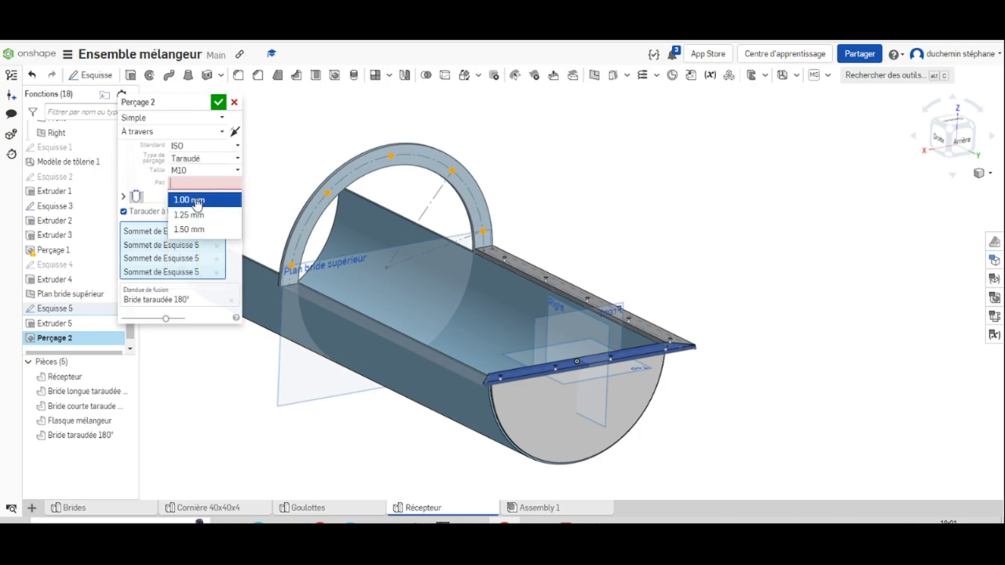
click(196, 202)
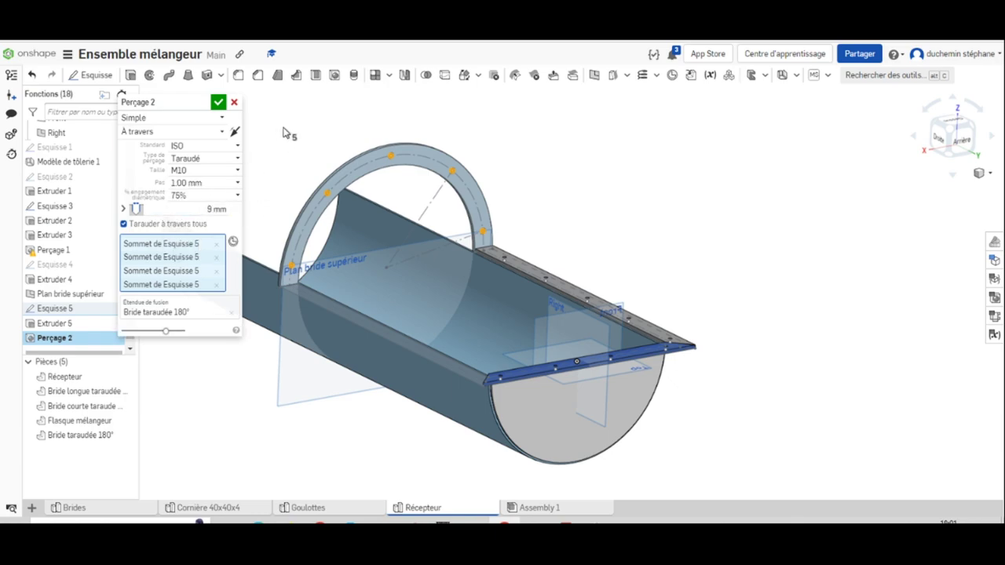
click(239, 182)
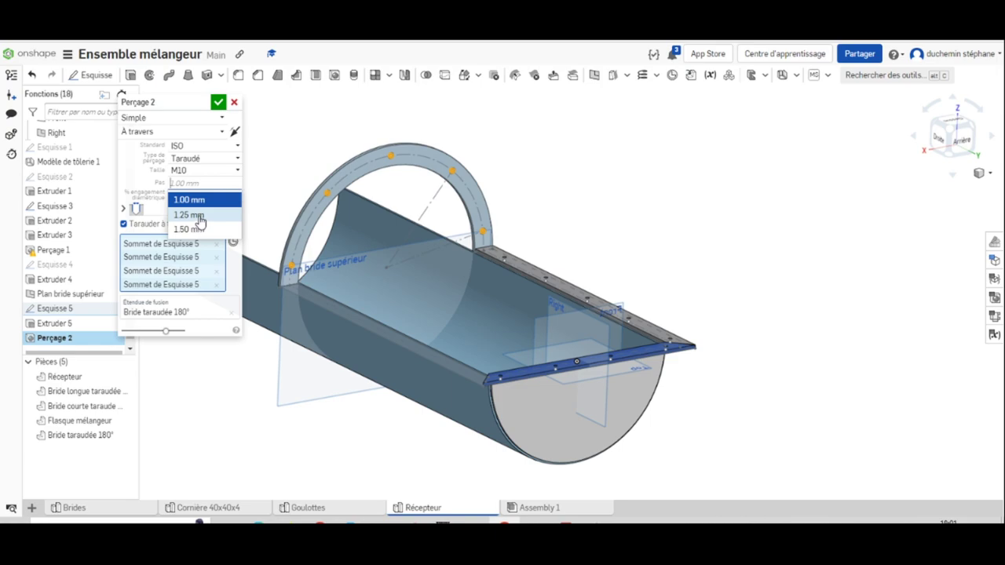
click(201, 222)
click(210, 184)
click(209, 200)
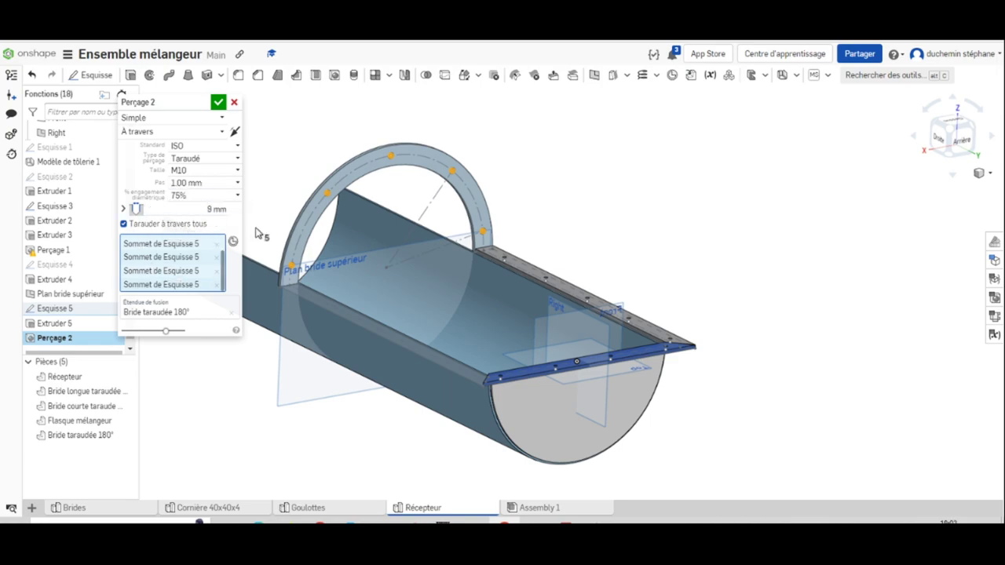
- Turn off tapping through all, set the thread pitch to 1.50 mm and complete the five tapped holes
click(123, 224)
click(186, 183)
click(190, 229)
click(218, 103)
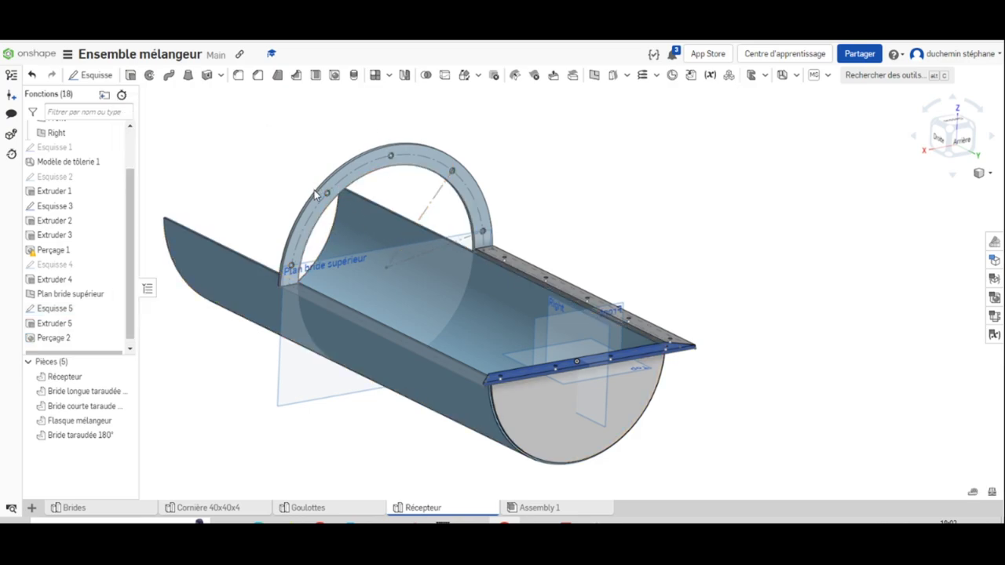
- Inspect the tapped holes in the half-ring flange and consult the assembly drawing for the remaining parts
scroll(315, 192, up, 8)
scroll(363, 211, down, 3)
right_drag(377, 330, 413, 385)
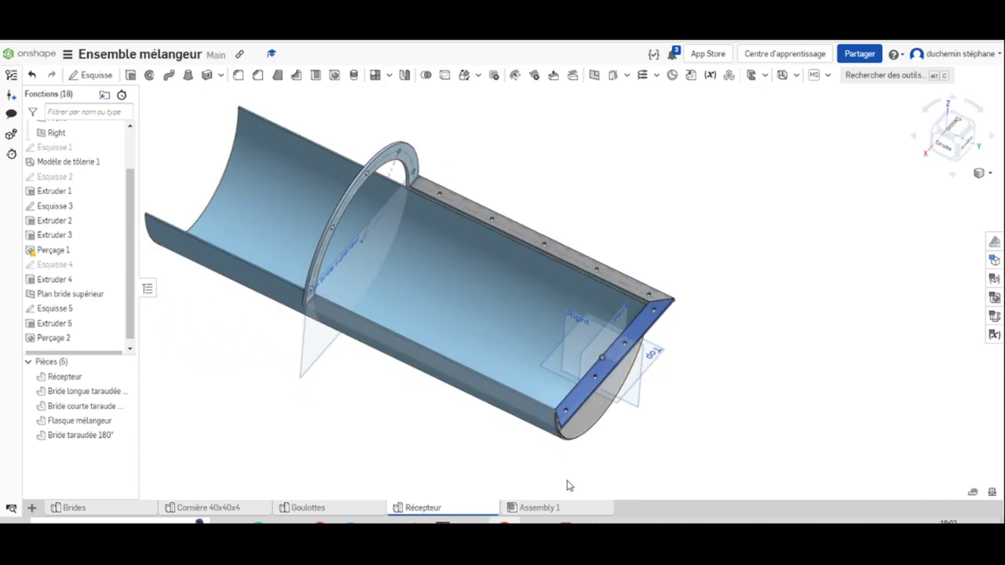
key(alt+Tab)
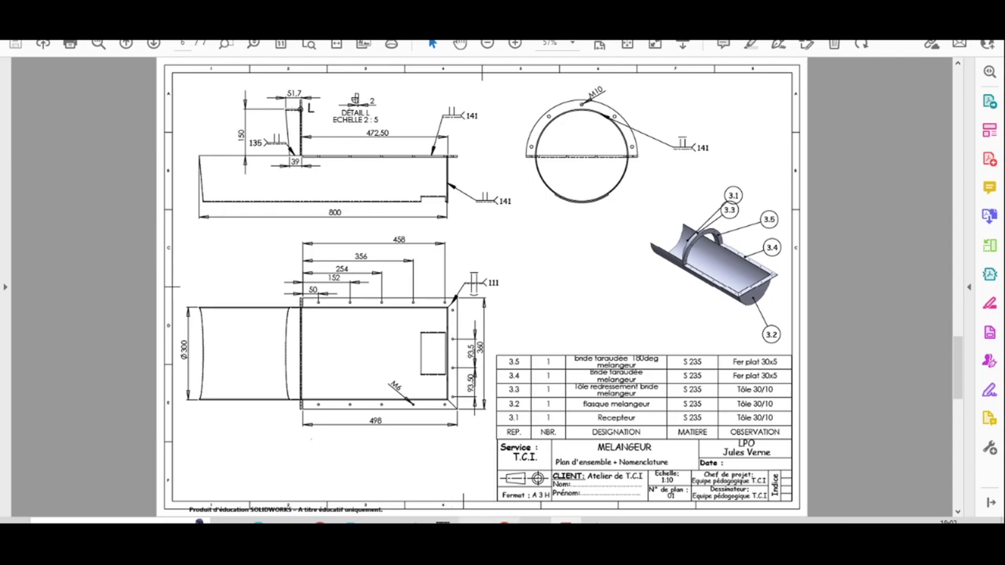
click(503, 523)
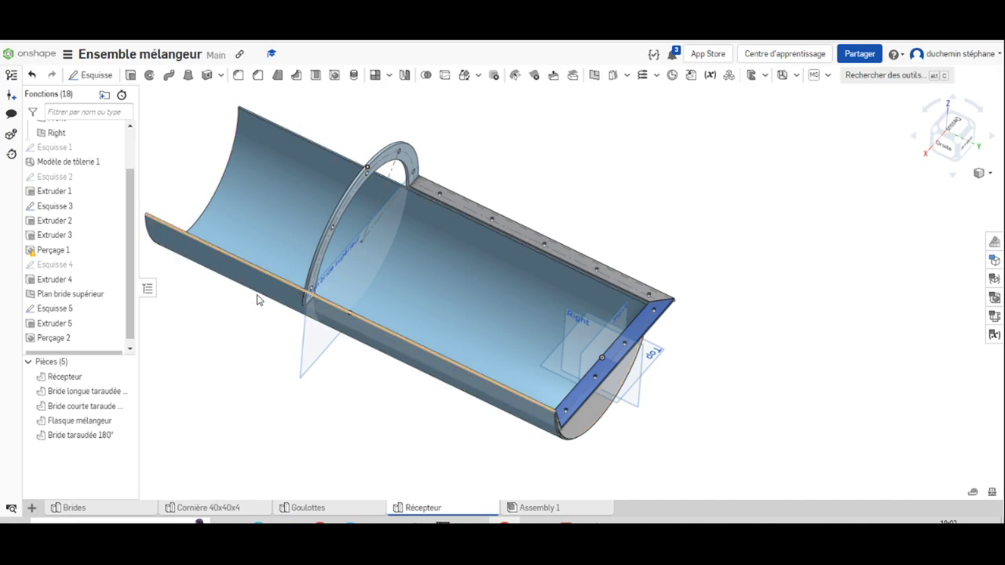
right_click(54, 323)
right_click(264, 379)
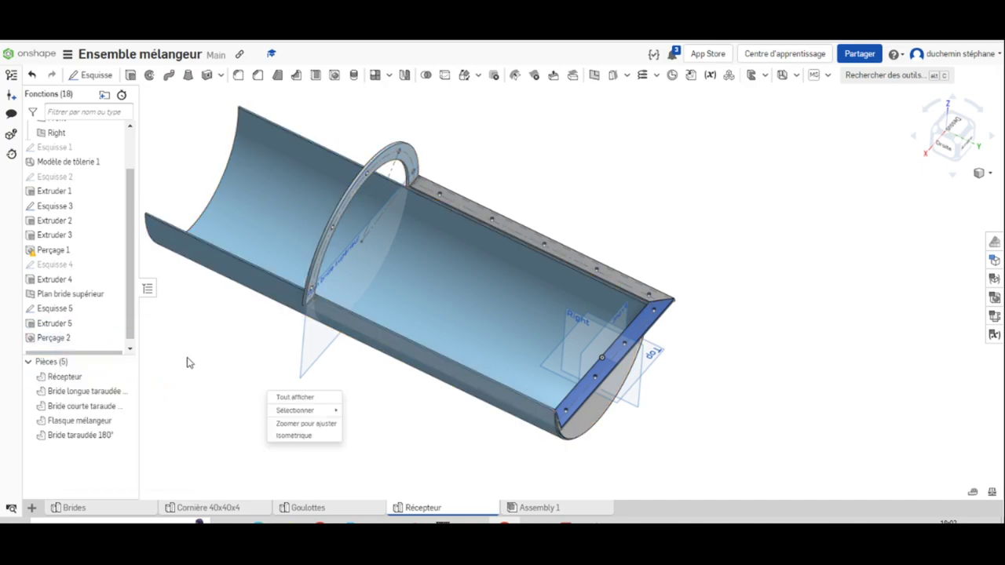
click(58, 338)
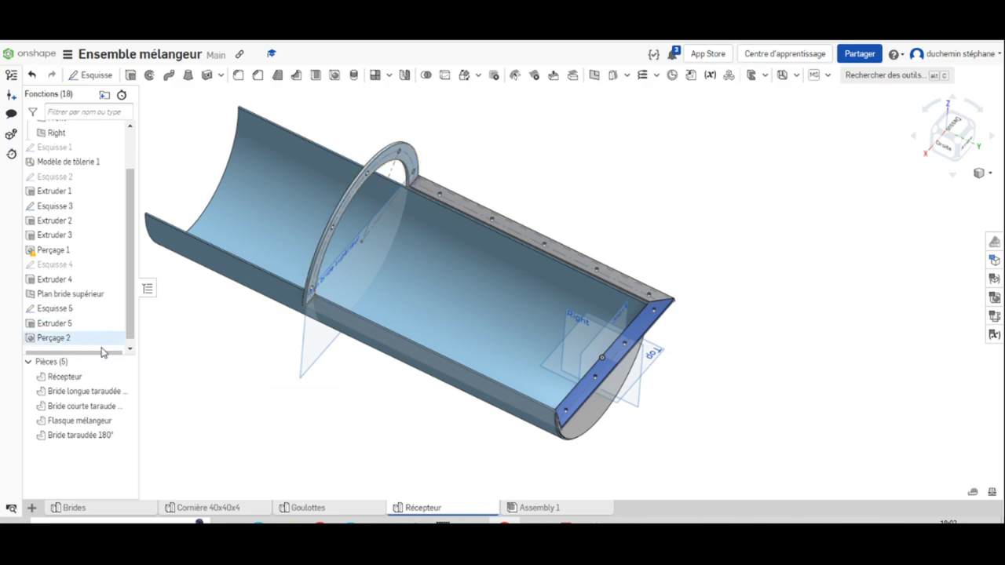
right_click(52, 323)
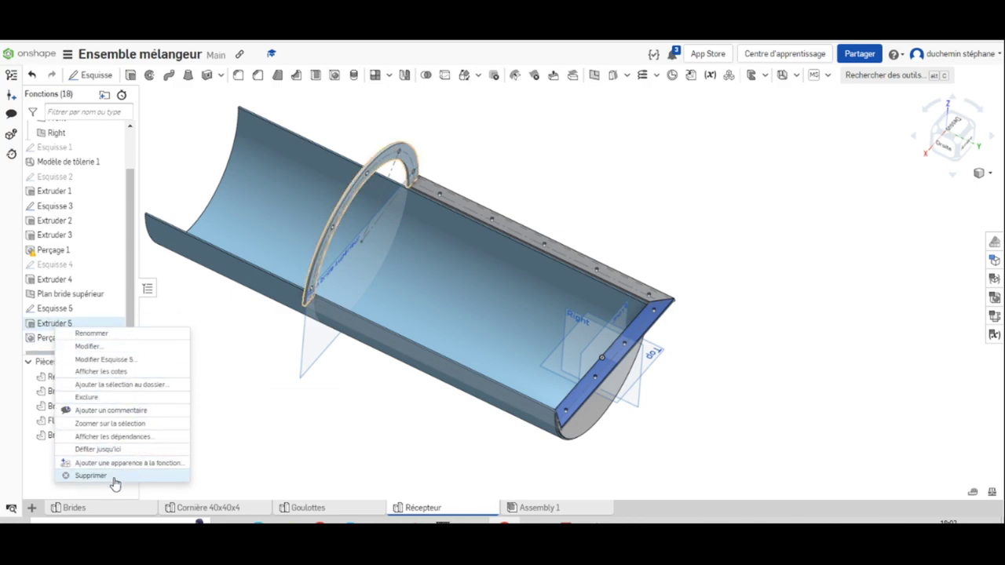
click(213, 377)
right_drag(212, 377, 195, 346)
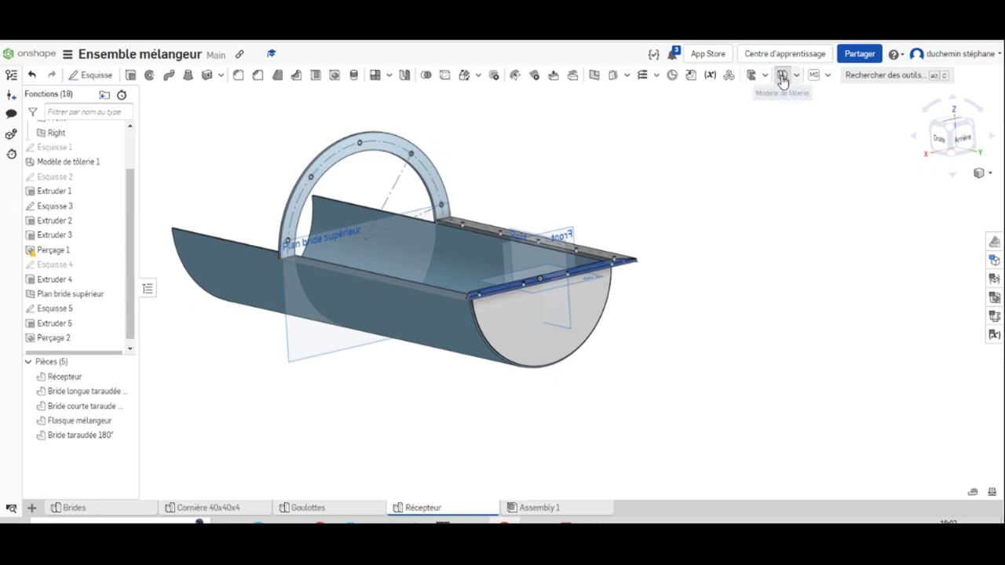
- Try converting the 180° tapped flange part into a sheet metal model and inspect the ends of the half ring
click(594, 75)
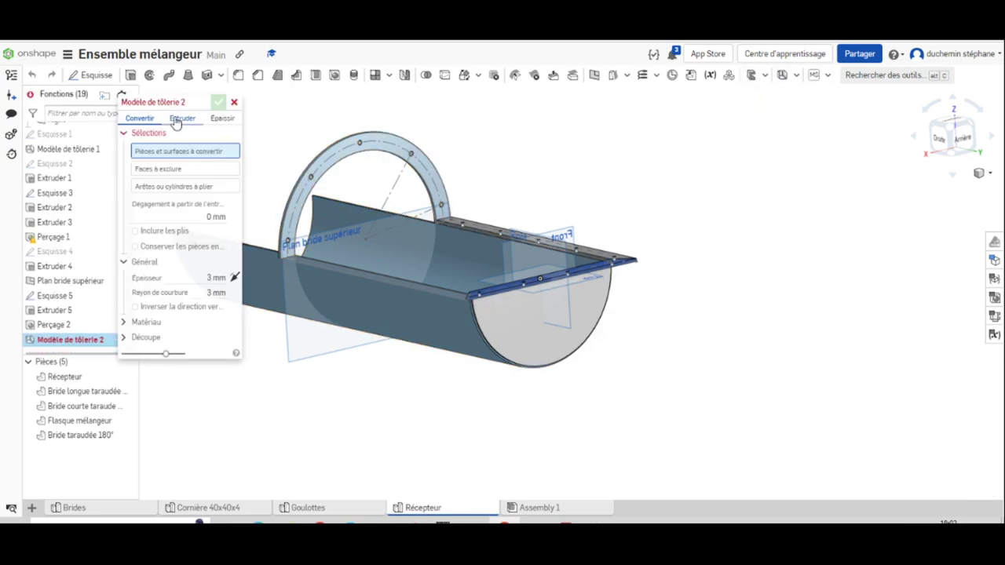
click(235, 103)
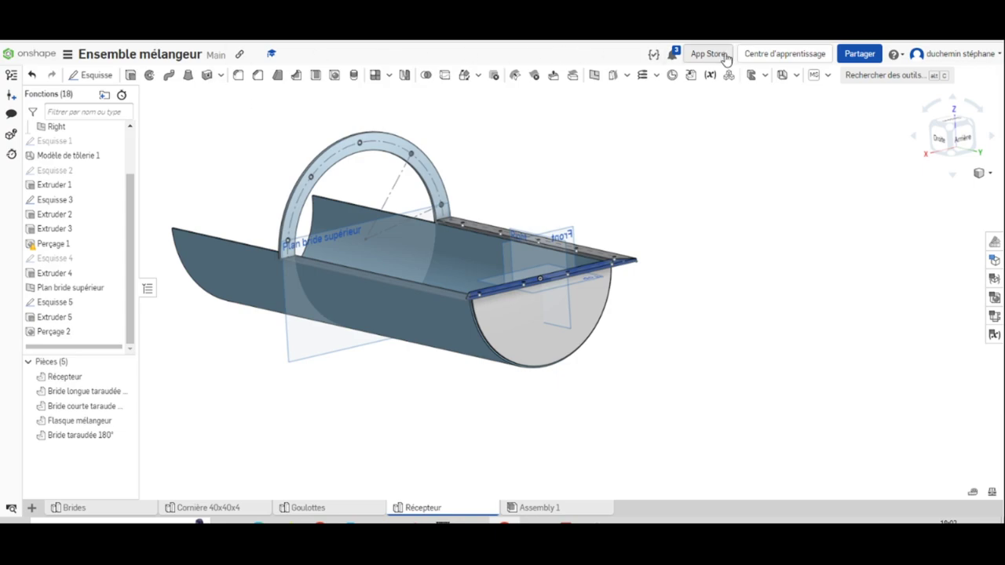
click(783, 76)
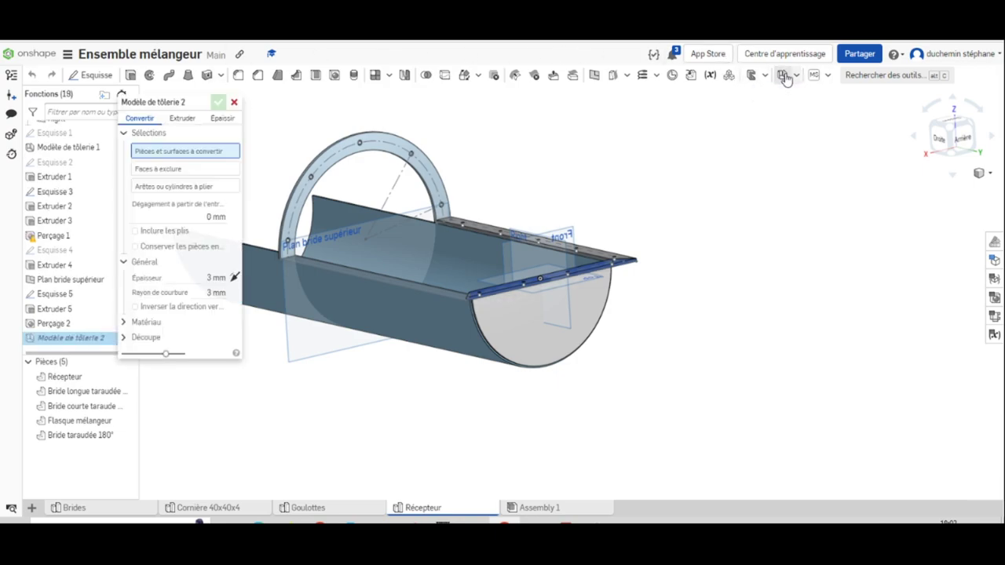
click(53, 436)
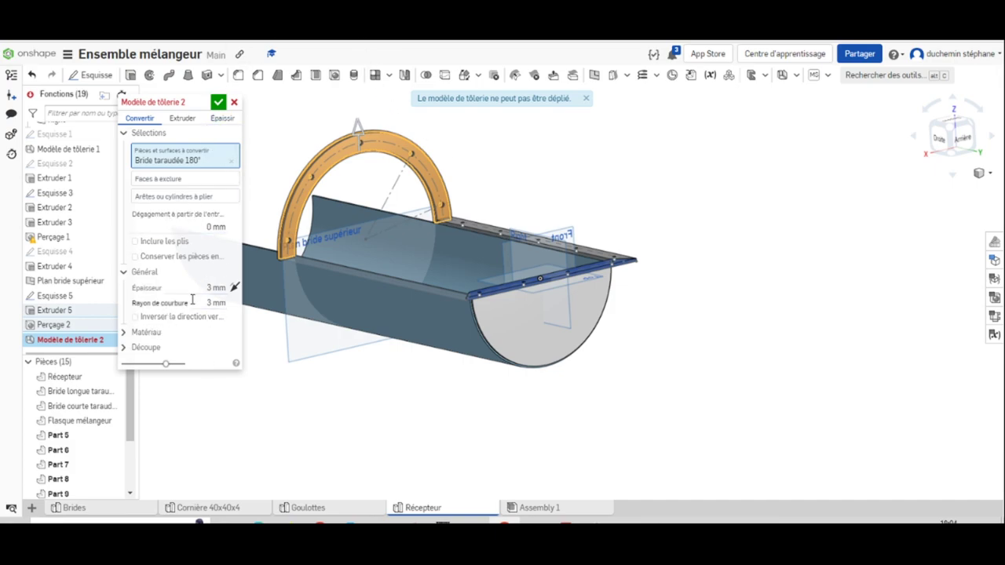
click(218, 101)
right_drag(269, 346, 334, 281)
scroll(336, 278, up, 6)
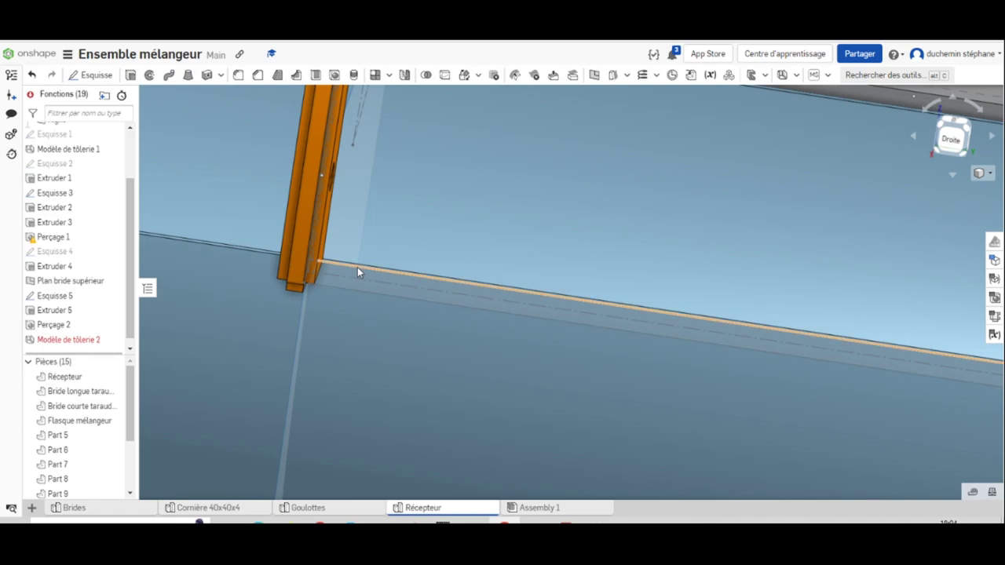
scroll(357, 271, down, 2)
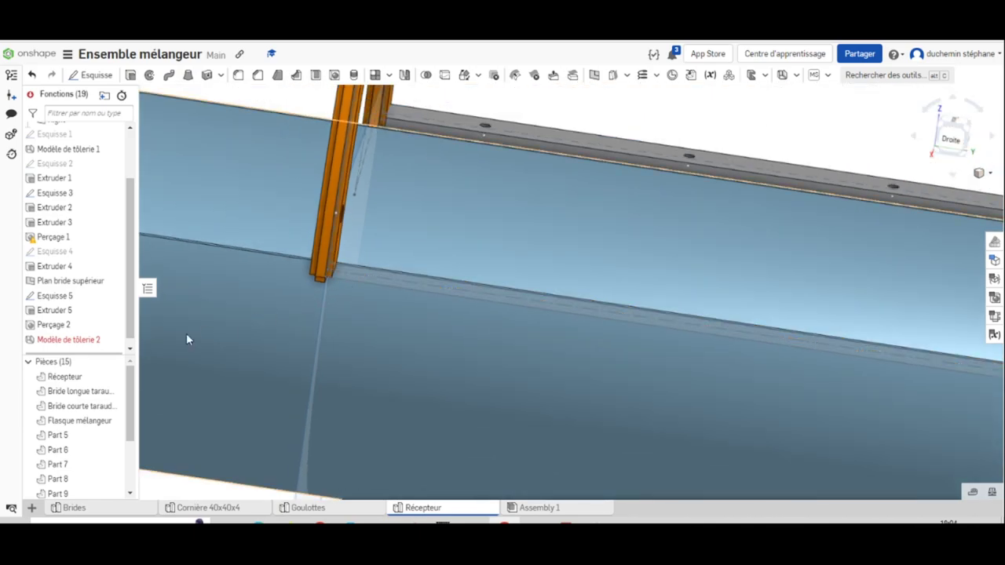
- Delete the sheet metal conversion of the 180° flange and look over the restored half ring on the receiver
right_click(47, 341)
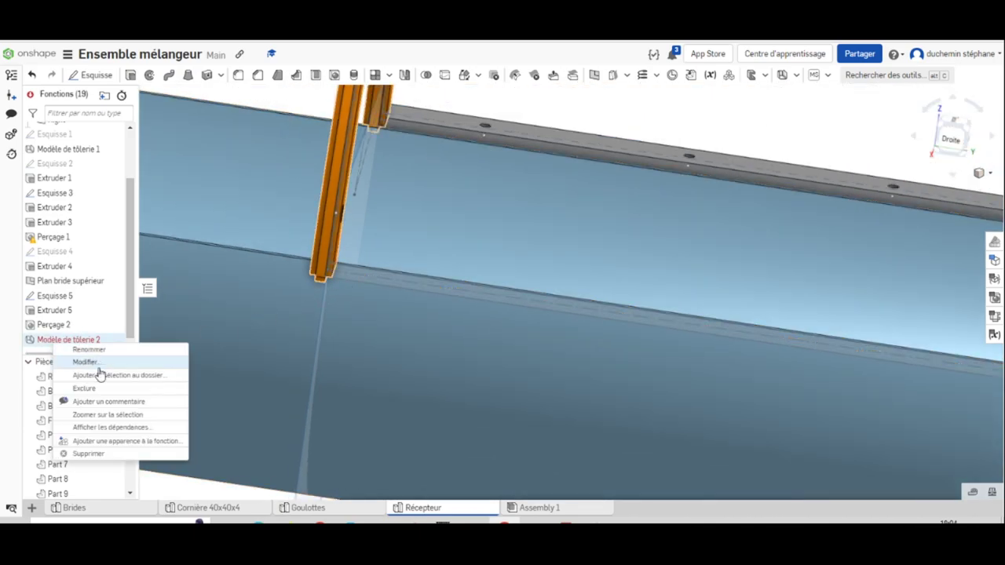
click(78, 442)
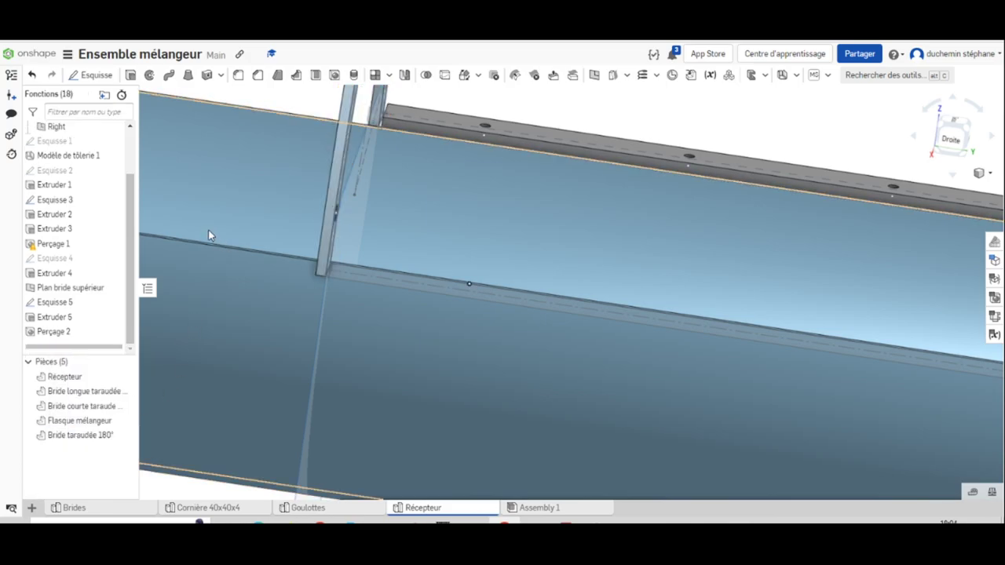
right_drag(271, 218, 311, 249)
scroll(298, 228, up, 2)
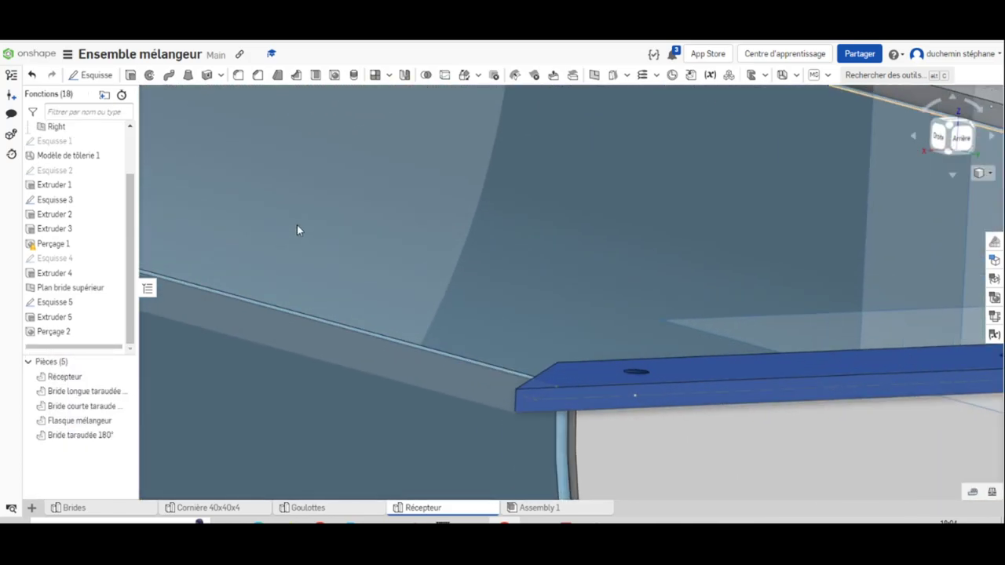
scroll(316, 223, down, 2)
scroll(315, 223, down, 4)
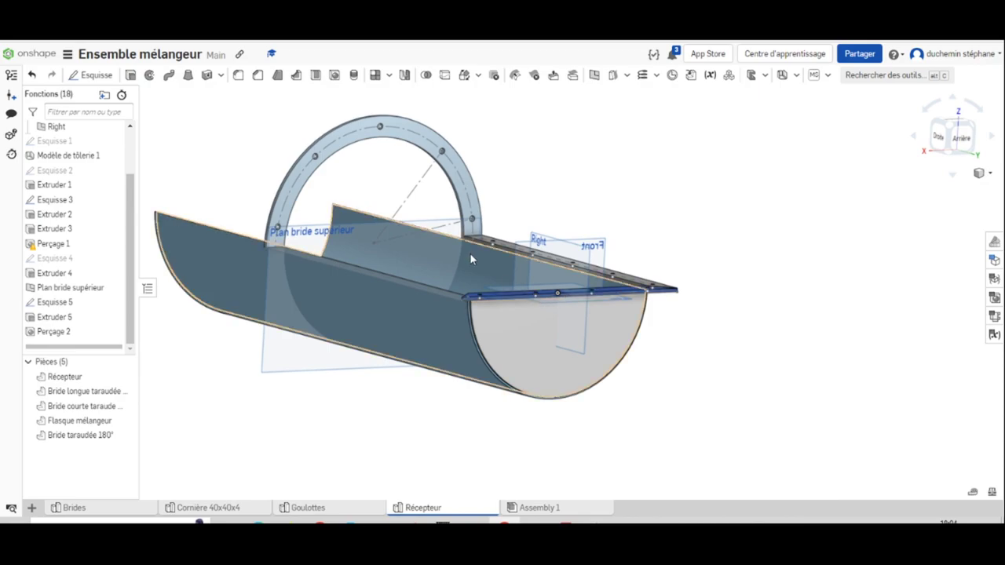
right_drag(316, 419, 473, 503)
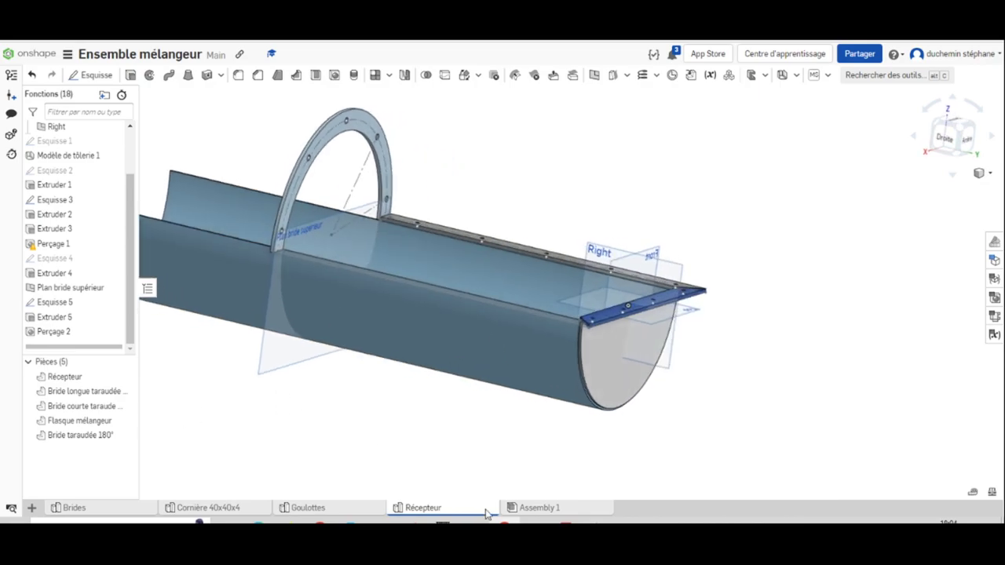
- Check the assembly drawing for the straightening sheet and begin a sheet metal extrusion of the half-ring flange sketch's inner arc
key(alt+Tab)
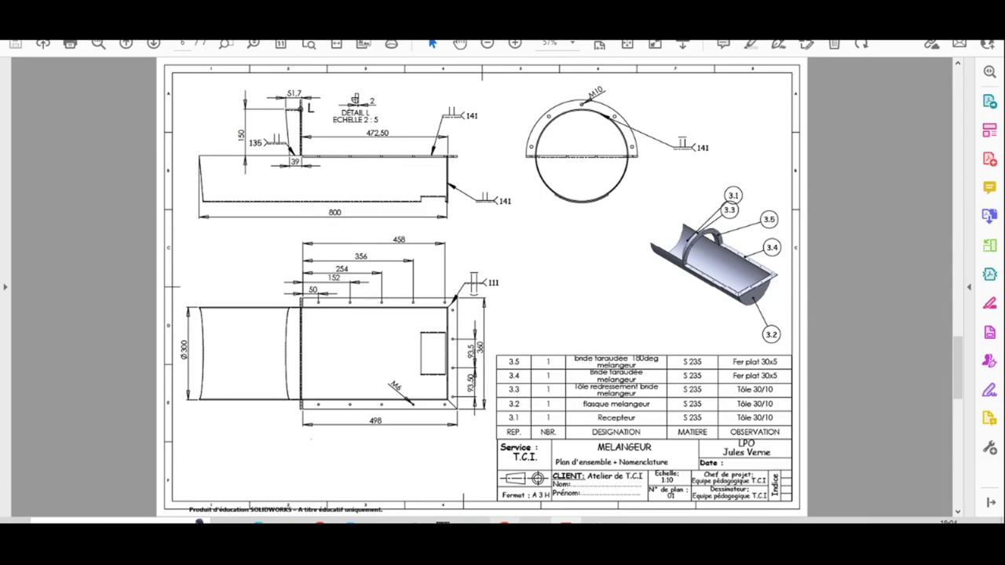
key(alt+Tab)
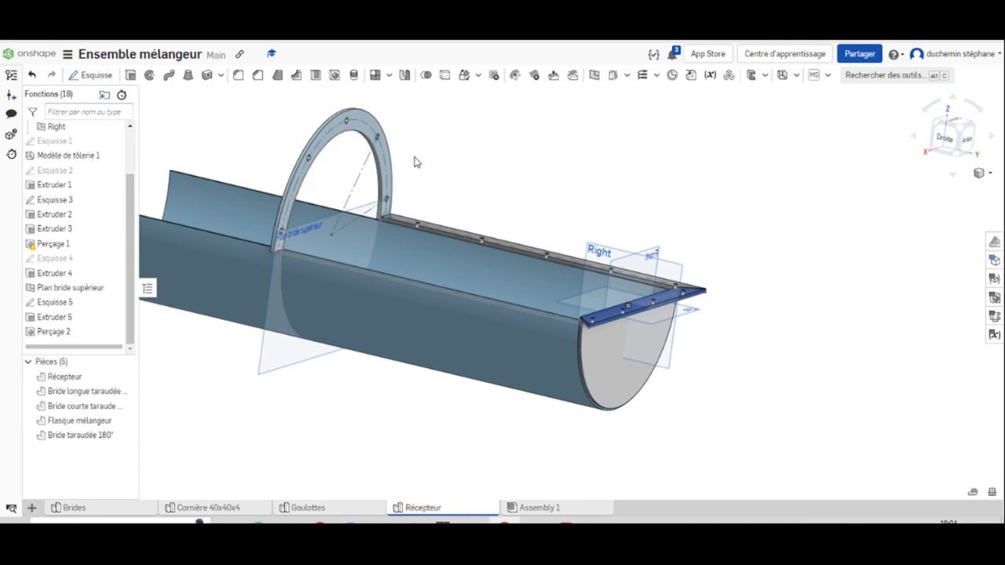
click(784, 76)
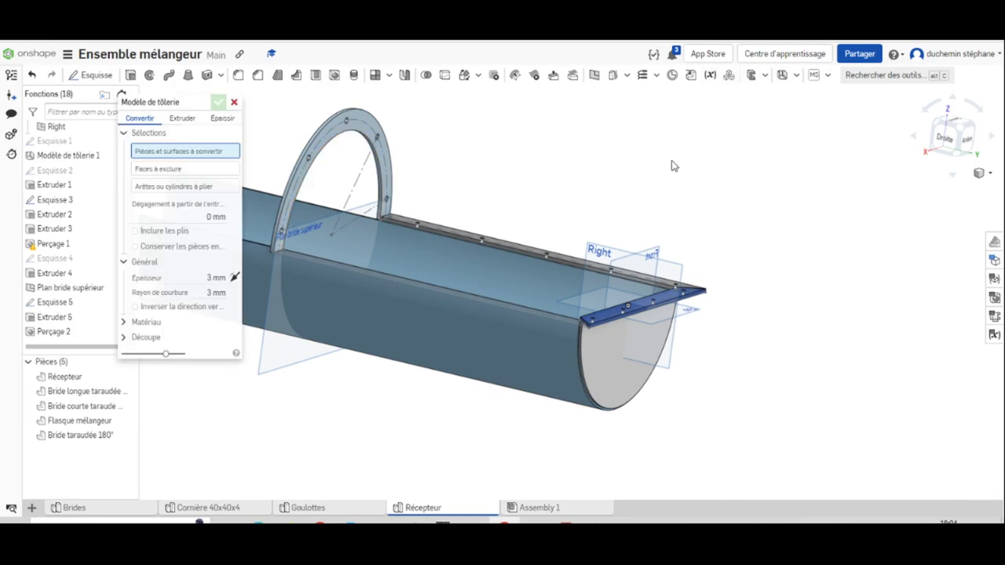
click(182, 119)
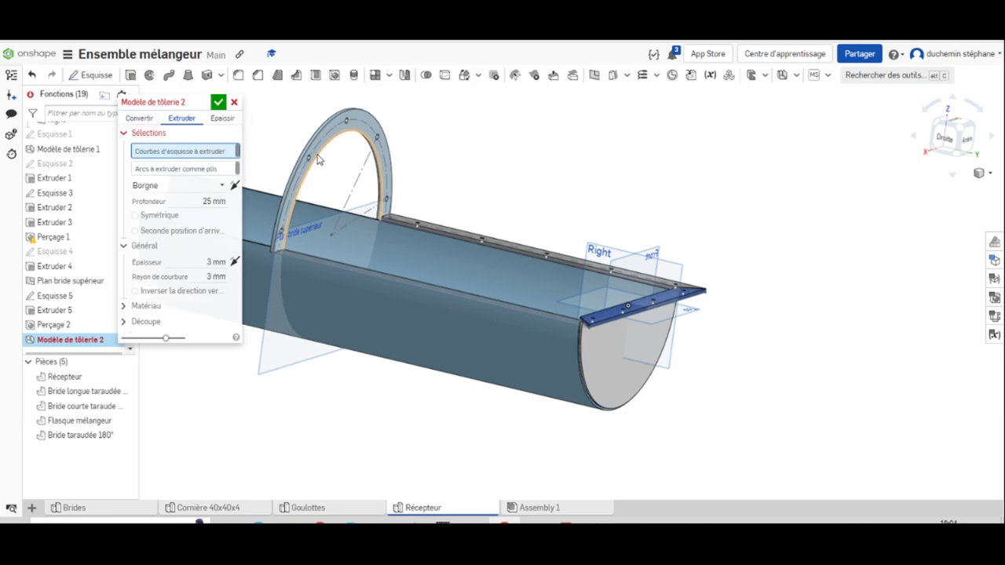
right_drag(320, 263, 405, 222)
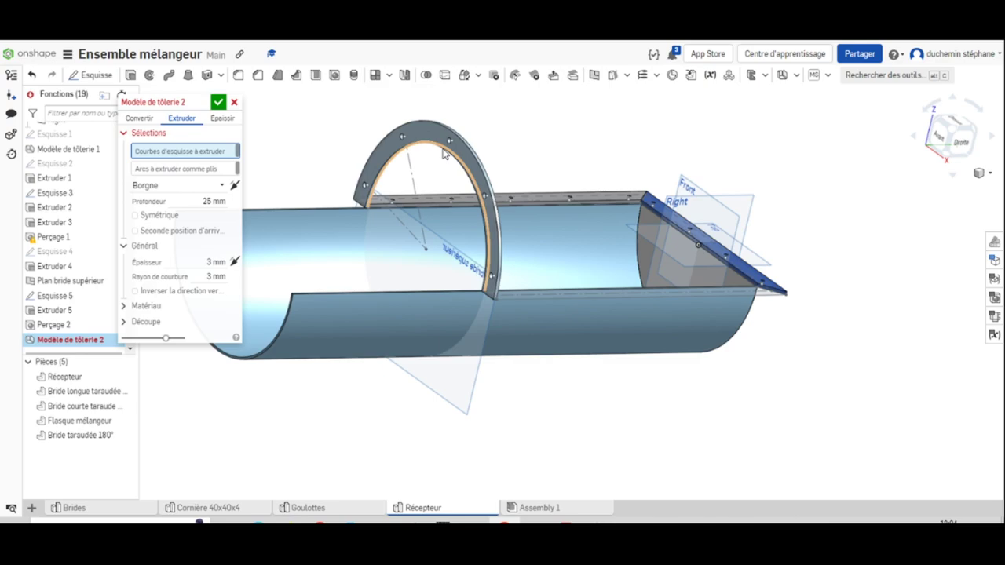
scroll(443, 157, up, 2)
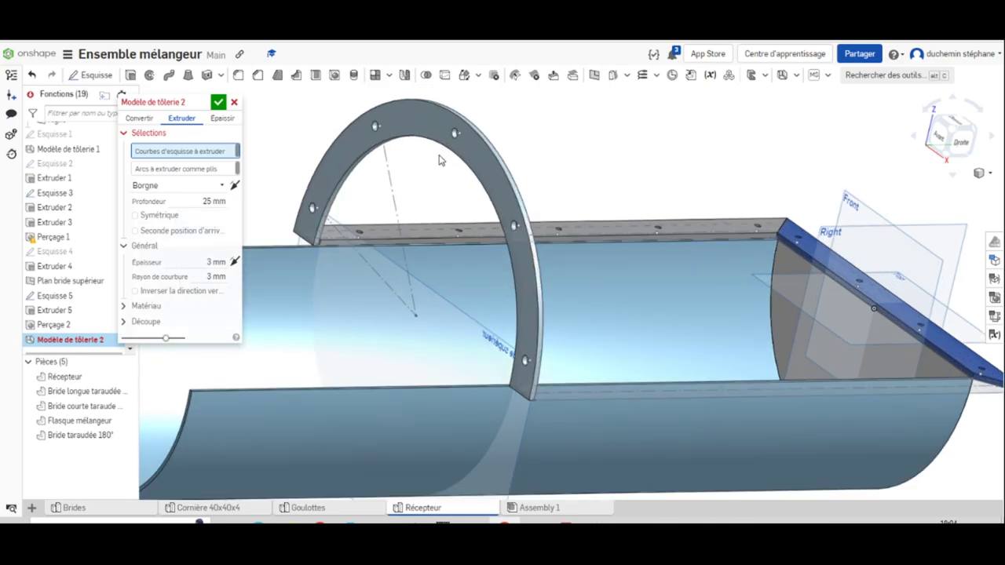
click(346, 186)
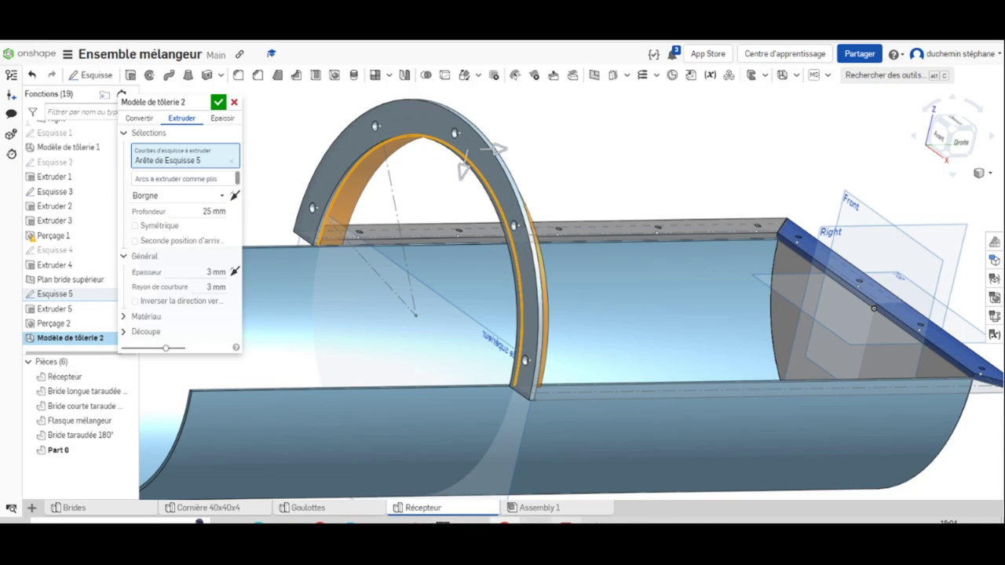
- Consult the drawing, set the sheet metal extrusion depth to 52 mm, reverse it toward the receiver's open end and complete it
key(alt+Tab)
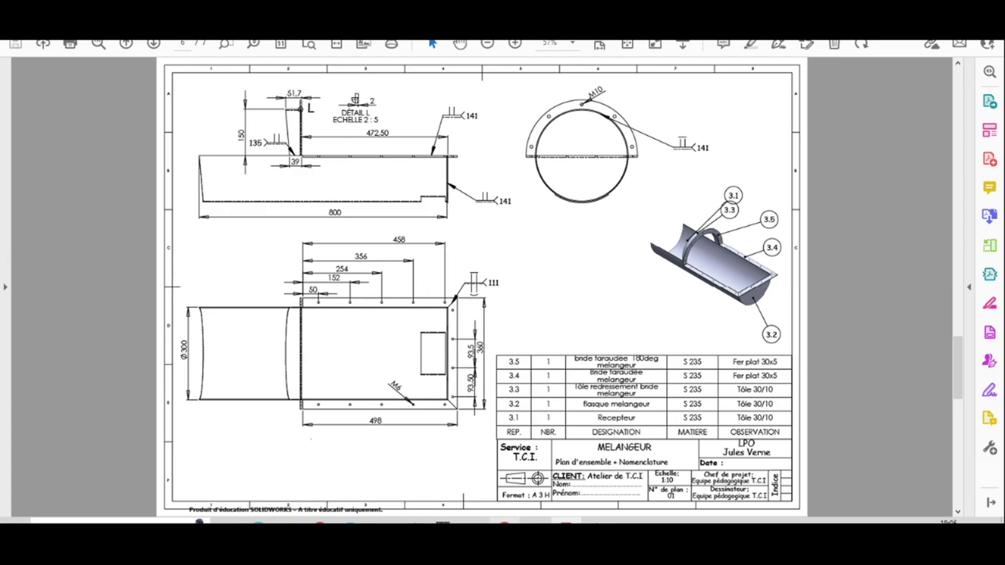
mouse_move(510, 522)
click(514, 478)
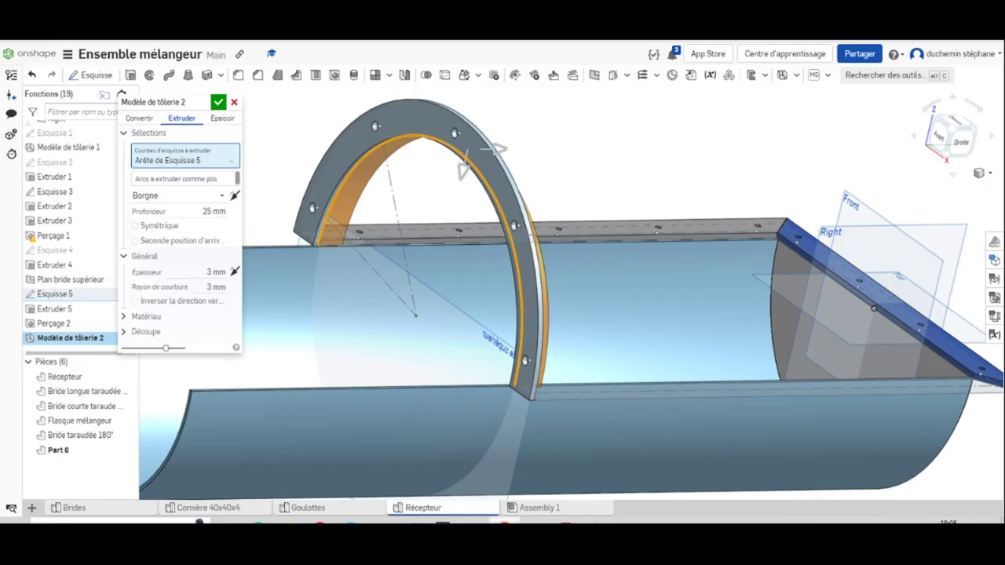
click(223, 211)
text(5)
click(565, 522)
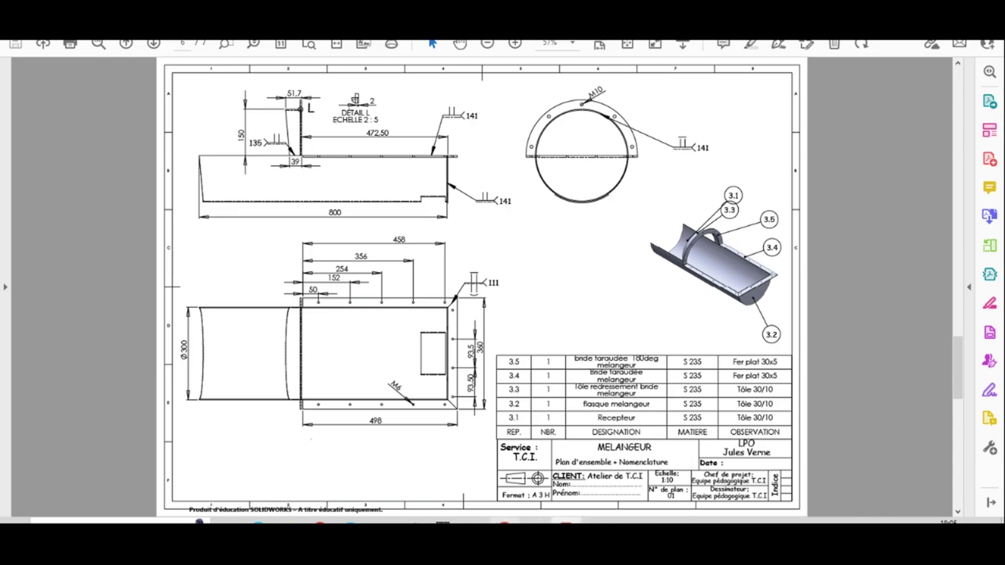
key(alt+Tab)
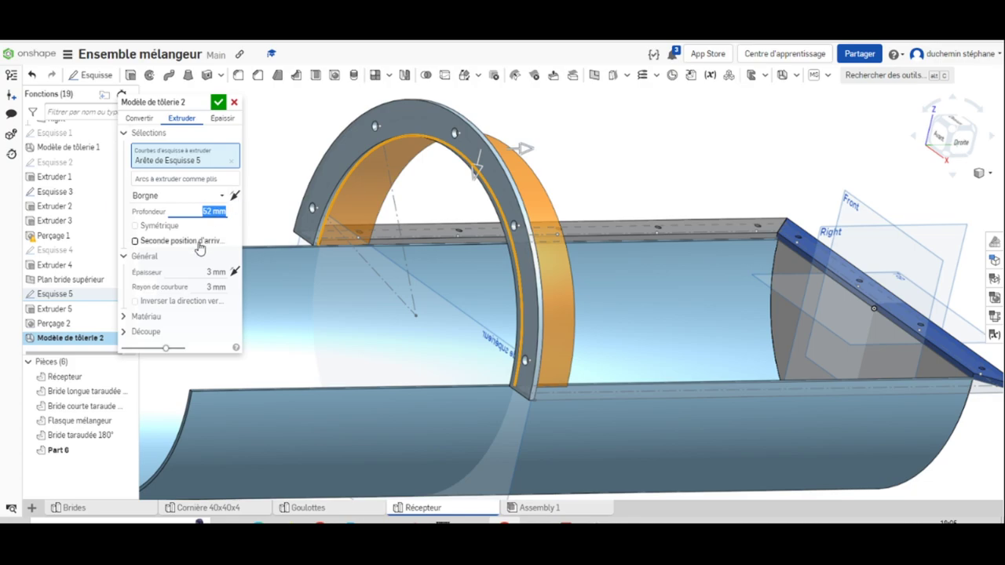
click(527, 151)
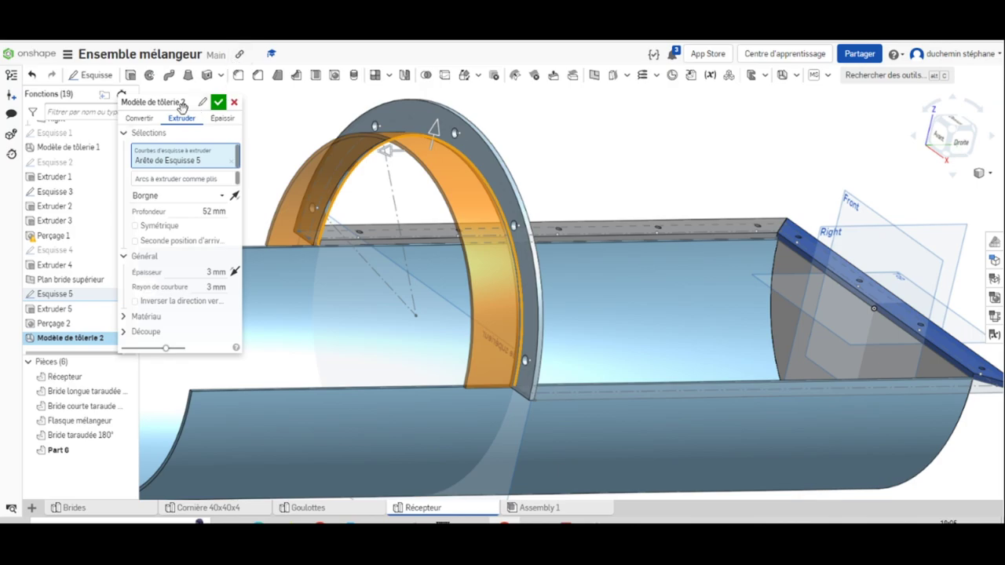
click(218, 102)
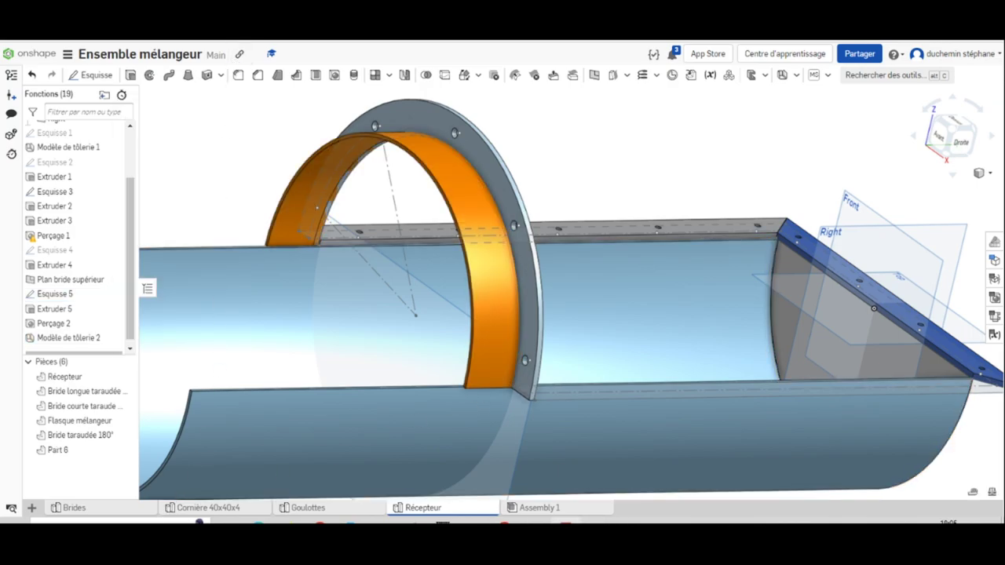
- Rename the new sheet metal part as "Tole redressement bride mélangeur"
key(alt+Tab)
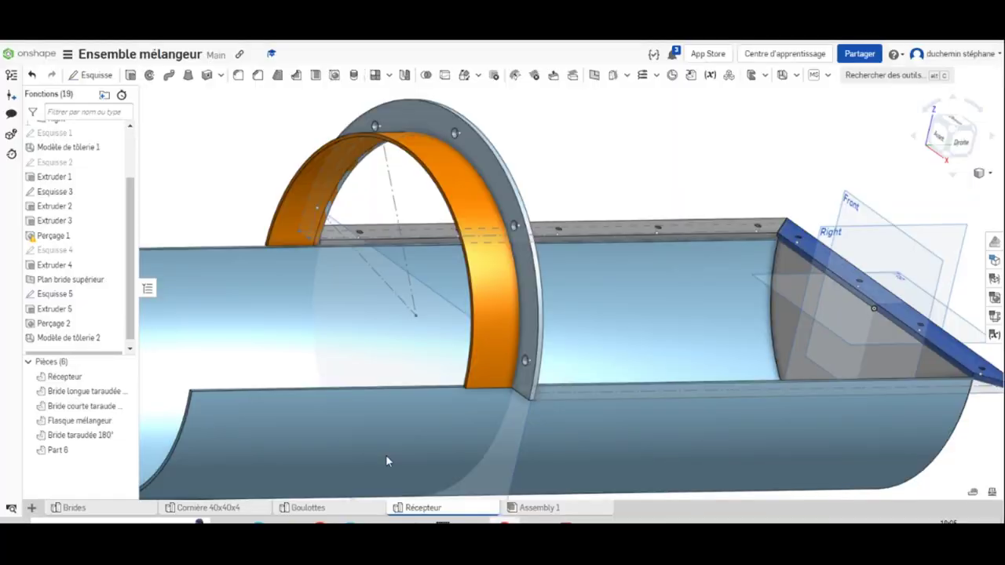
click(504, 522)
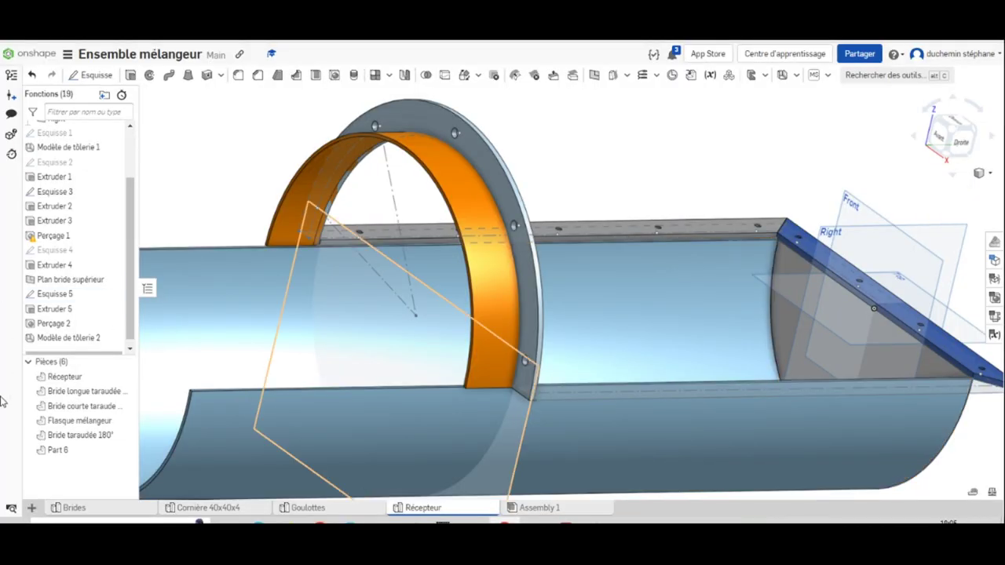
right_click(66, 451)
click(104, 241)
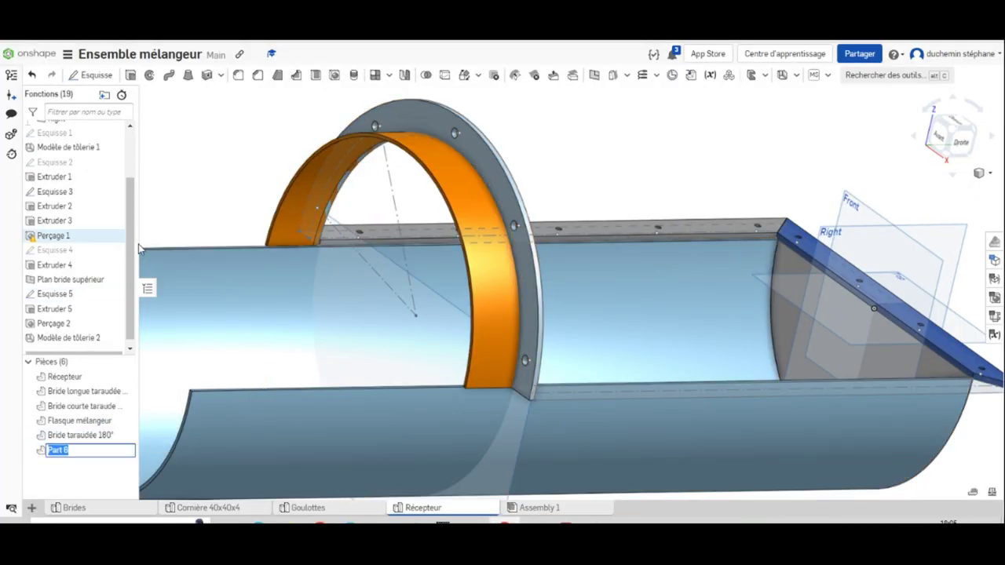
text(Tole redressement)
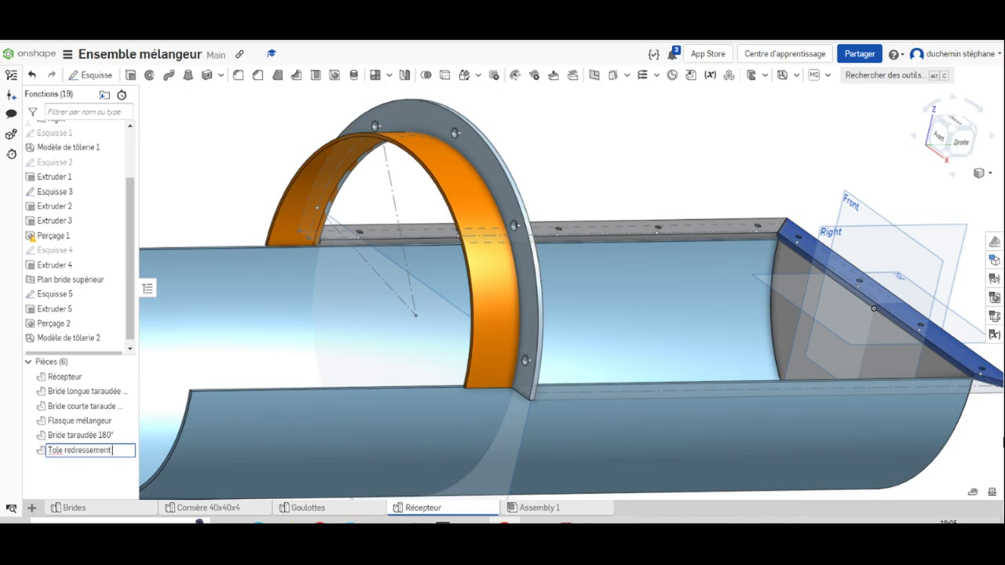
text(bride mélang)
text(eur)
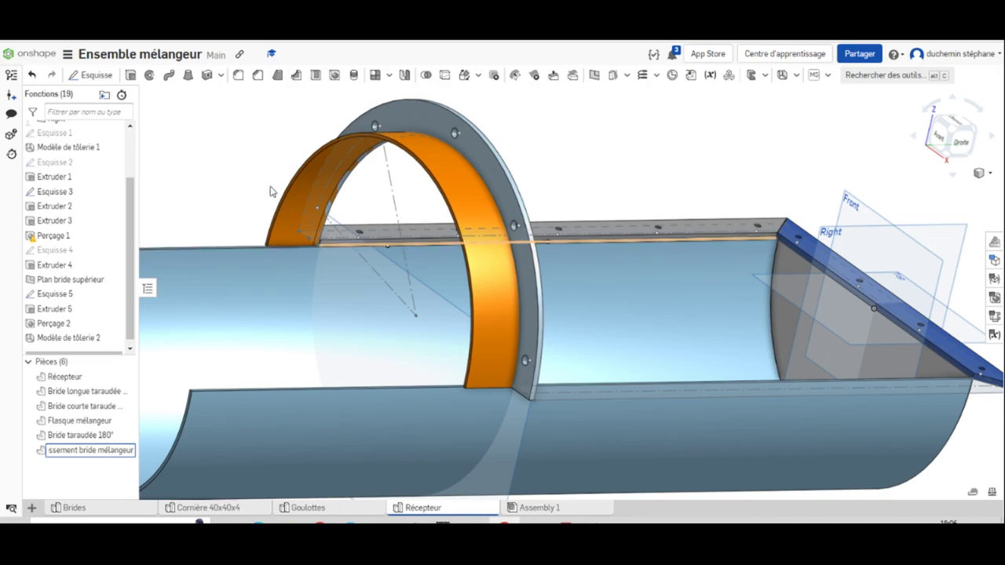
key(Return)
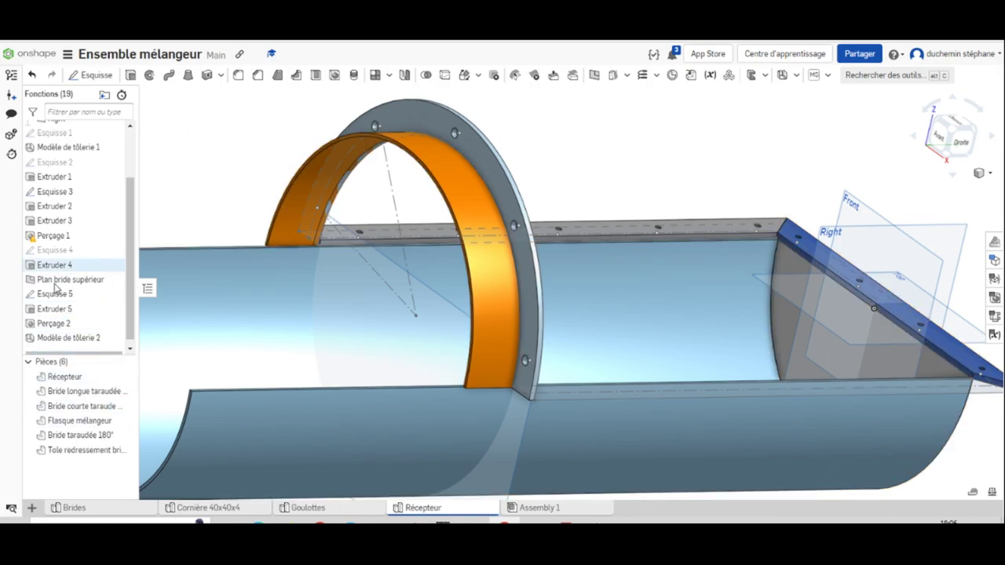
scroll(416, 268, up, 3)
scroll(416, 268, down, 5)
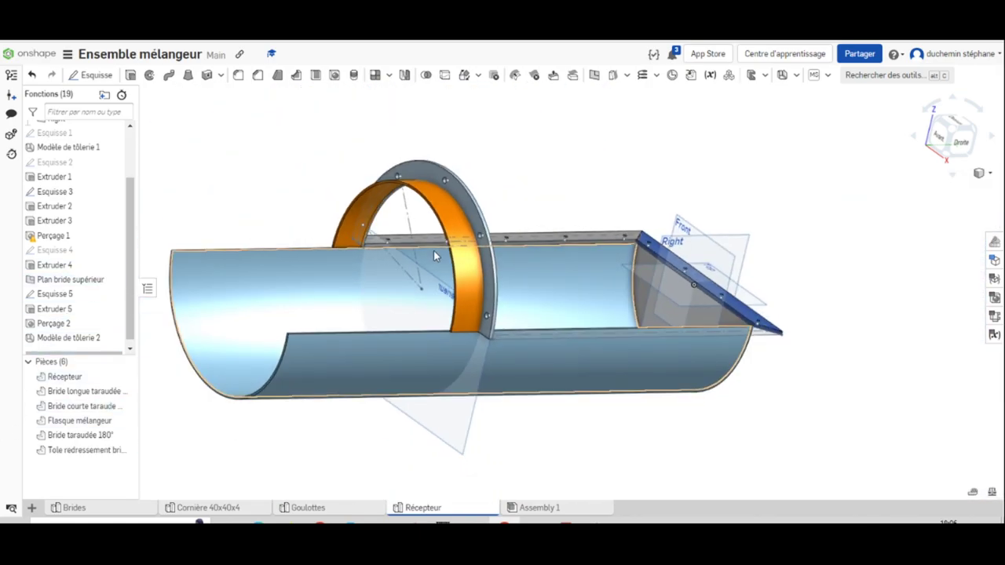
- Start a sketch on the Right plane and view it normal to the sketch plane
click(692, 251)
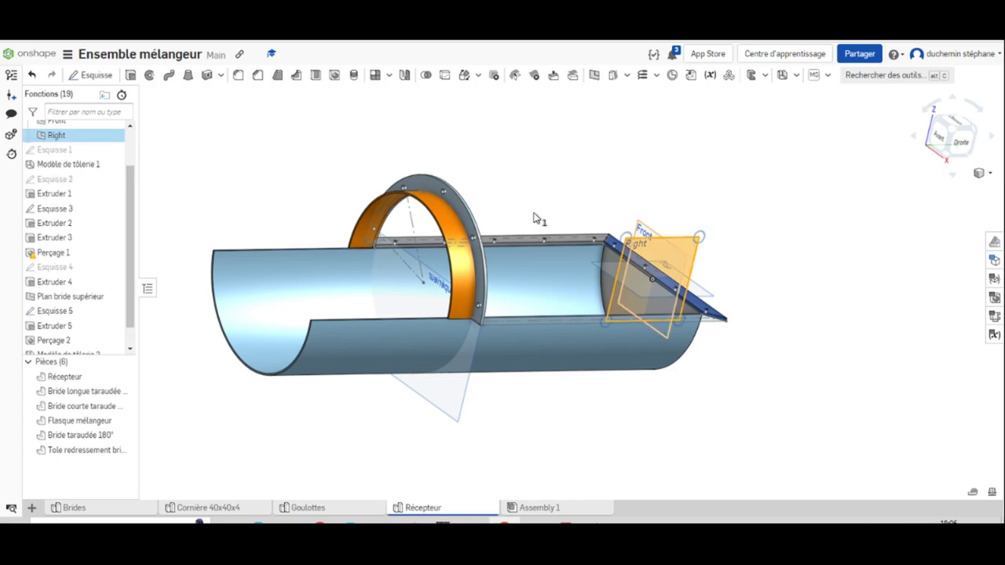
click(88, 75)
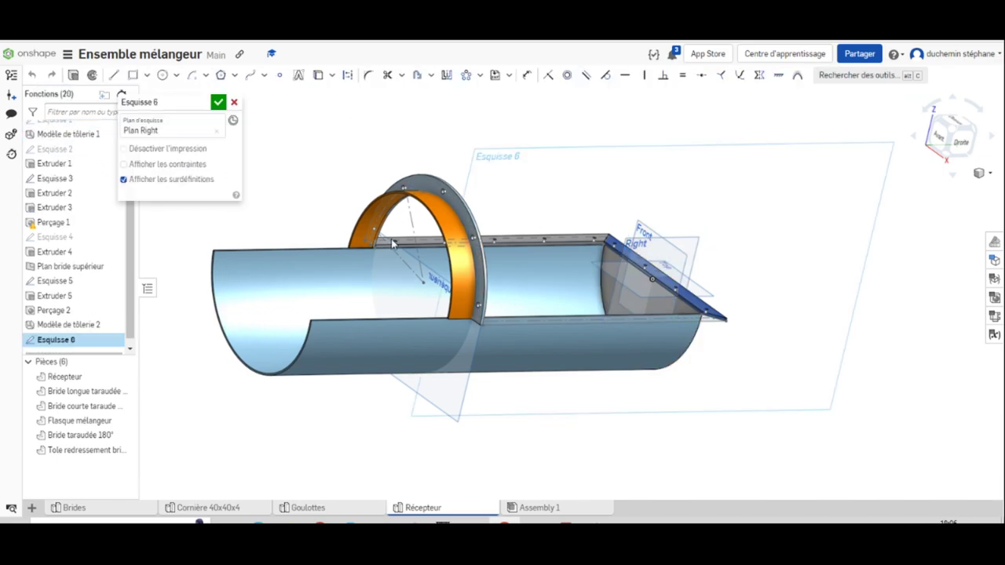
right_click(696, 163)
click(758, 259)
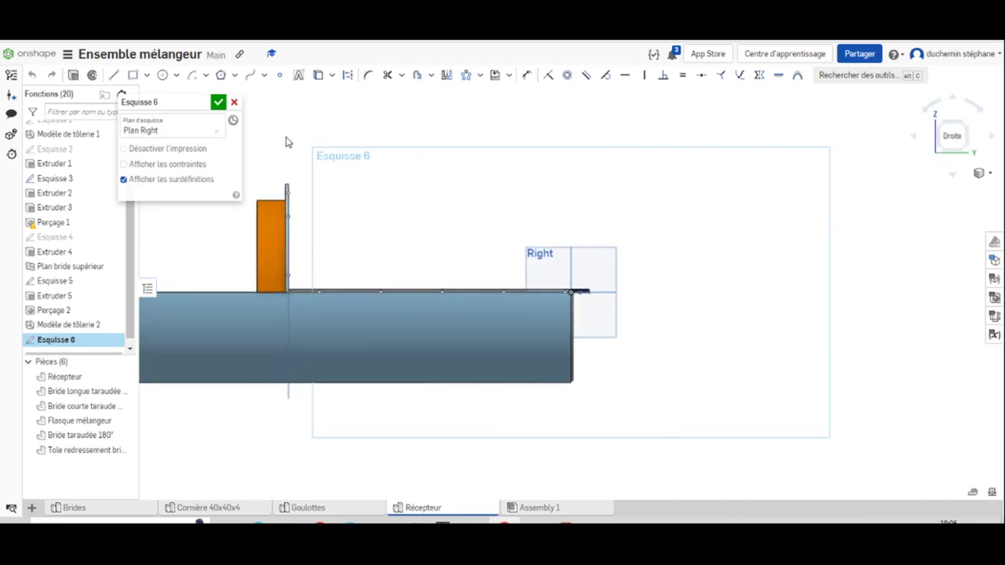
- Draw a slanted line about 154 mm long across the straightening sheet, from near its upper outer corner down to the receiver's top edge
click(115, 75)
scroll(259, 200, up, 5)
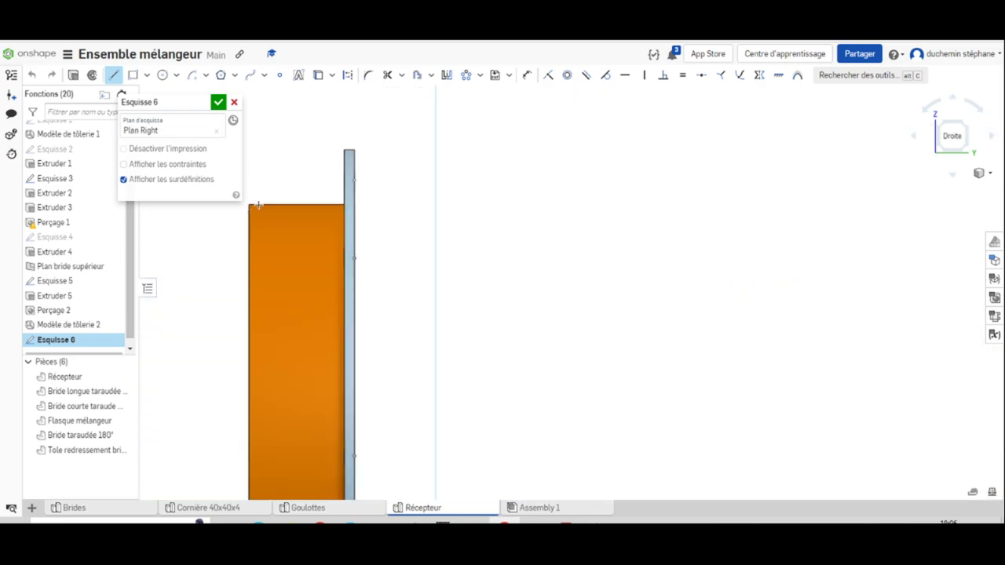
scroll(314, 427, up, 3)
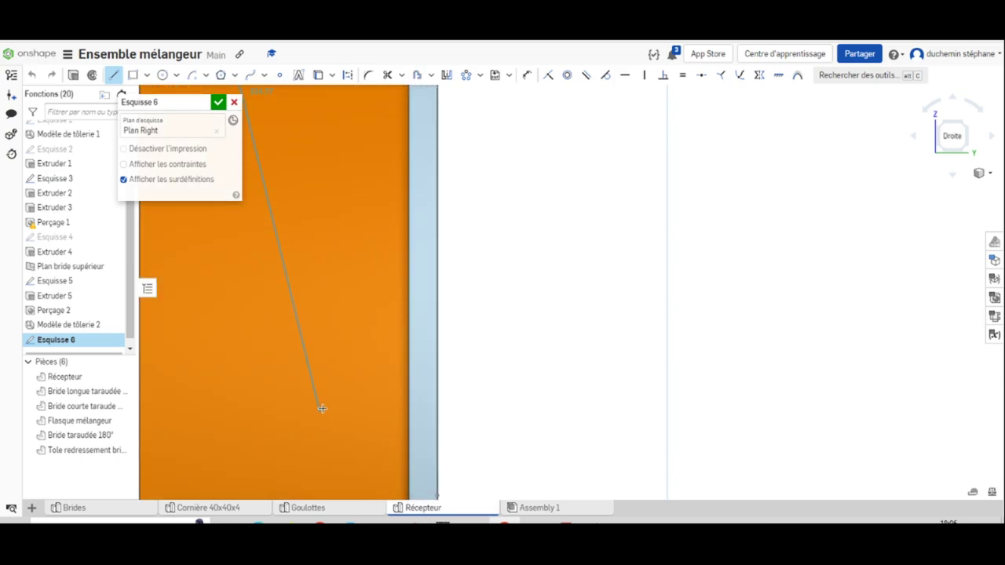
scroll(325, 412, down, 6)
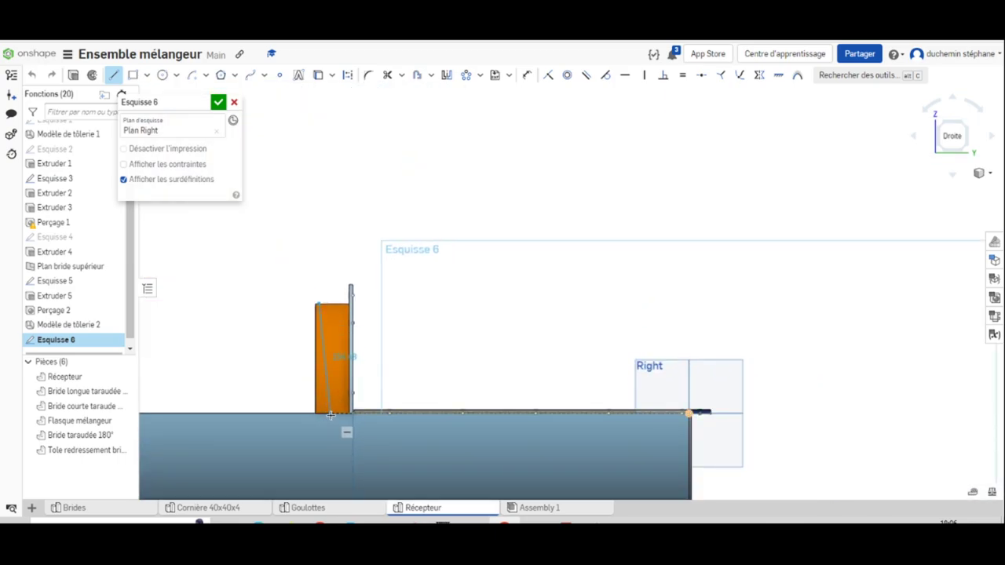
click(330, 414)
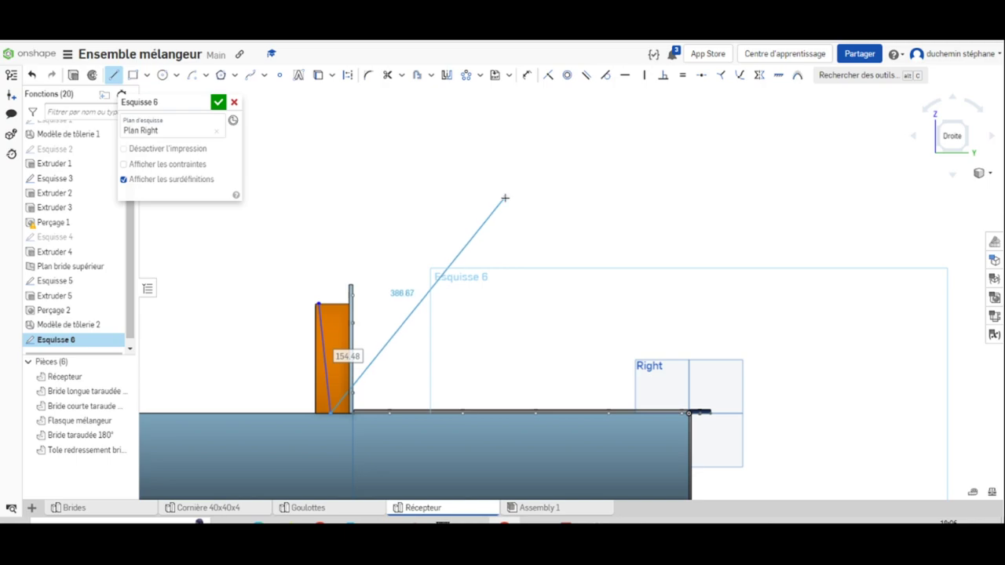
key(Escape)
- Try to make the slanted line's upper end coincident with the straightening sheet's upper edge
scroll(338, 333, down, 3)
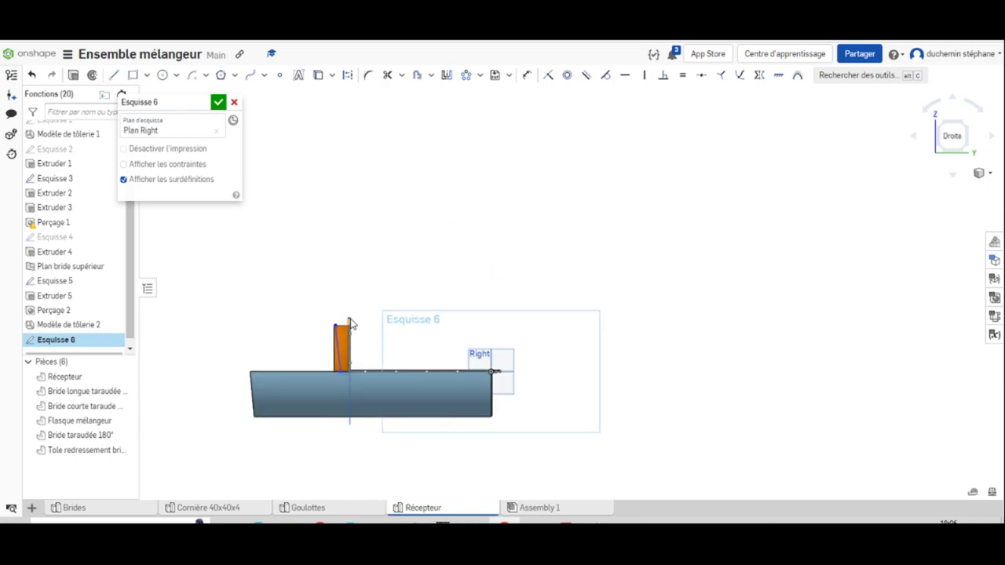
scroll(371, 306, up, 2)
scroll(371, 306, up, 2)
mouse_move(287, 343)
middle_down()
mouse_move(368, 200)
mouse_move(414, 208)
middle_up()
scroll(413, 208, up, 3)
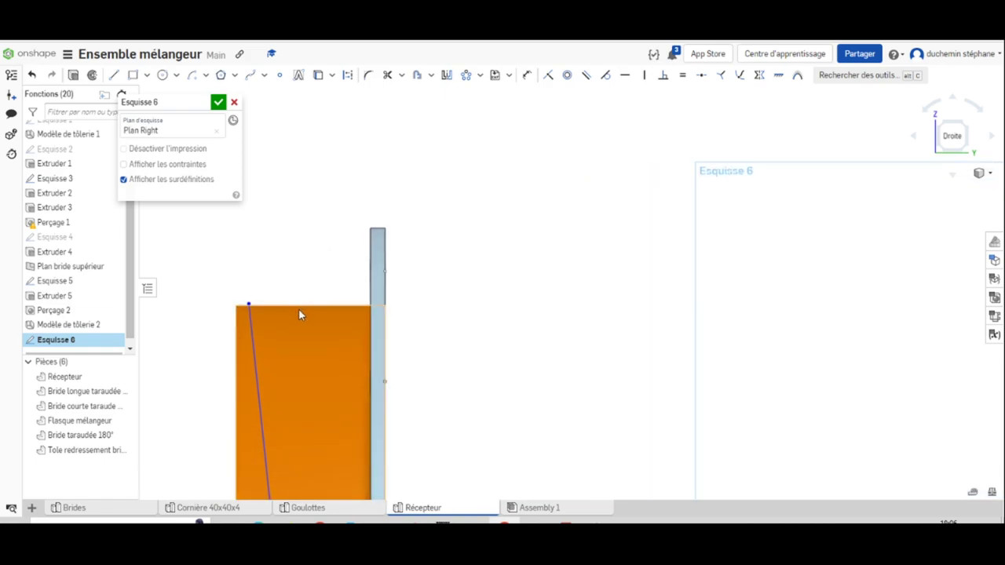
click(265, 310)
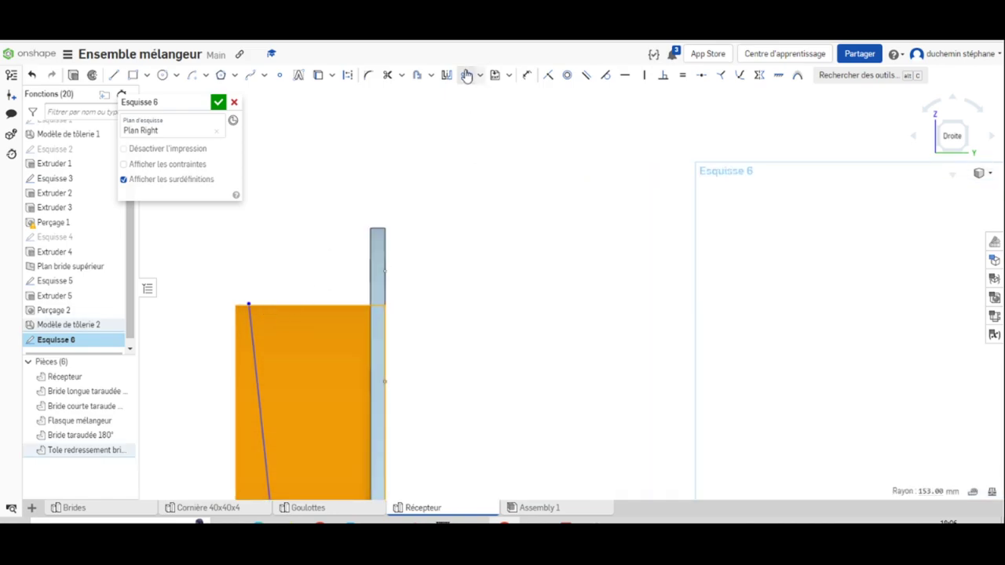
click(548, 76)
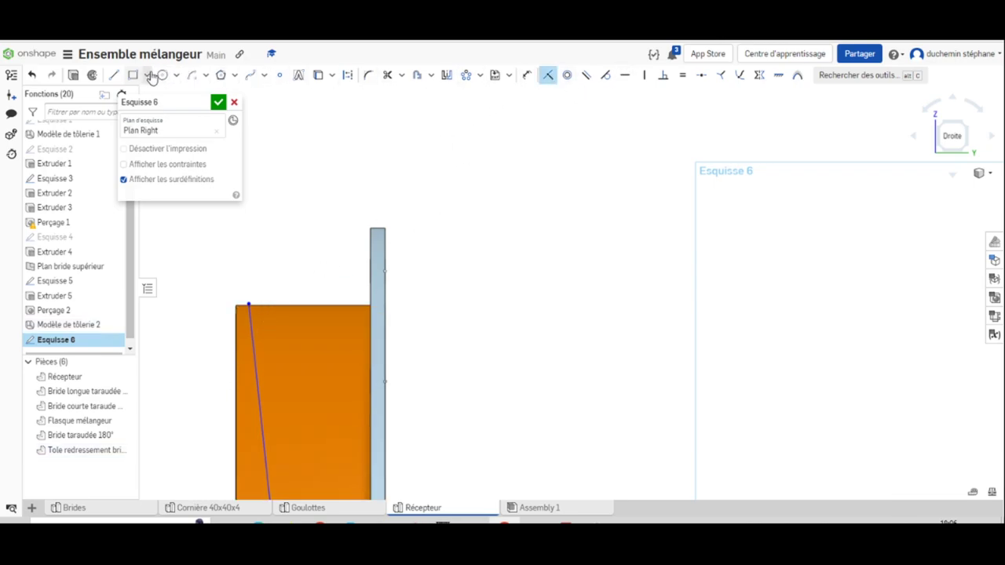
- Draw a horizontal construction line about 36 mm long along the straightening sheet's upper edge, starting at its outer corner
click(114, 75)
click(347, 74)
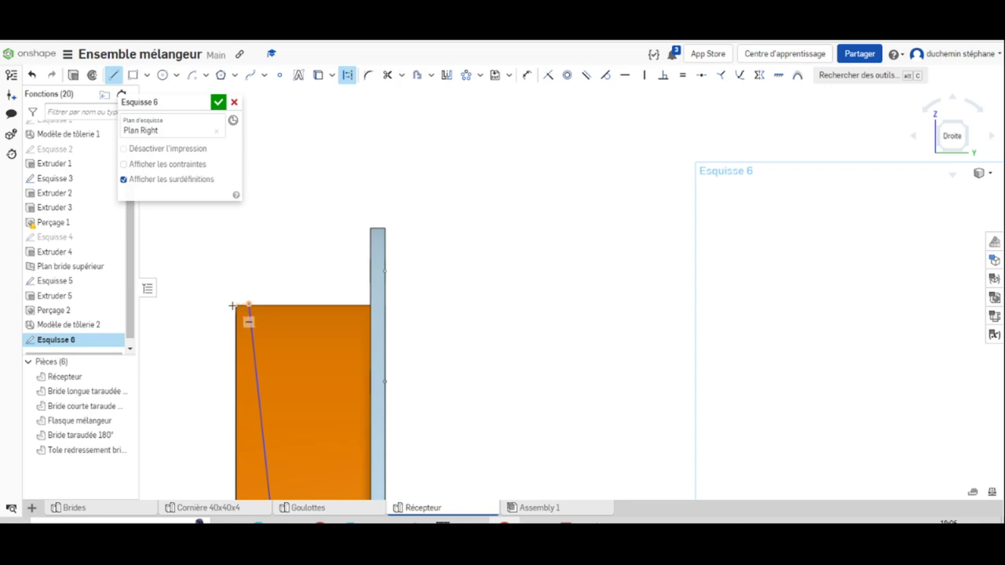
scroll(240, 311, up, 3)
scroll(236, 306, up, 3)
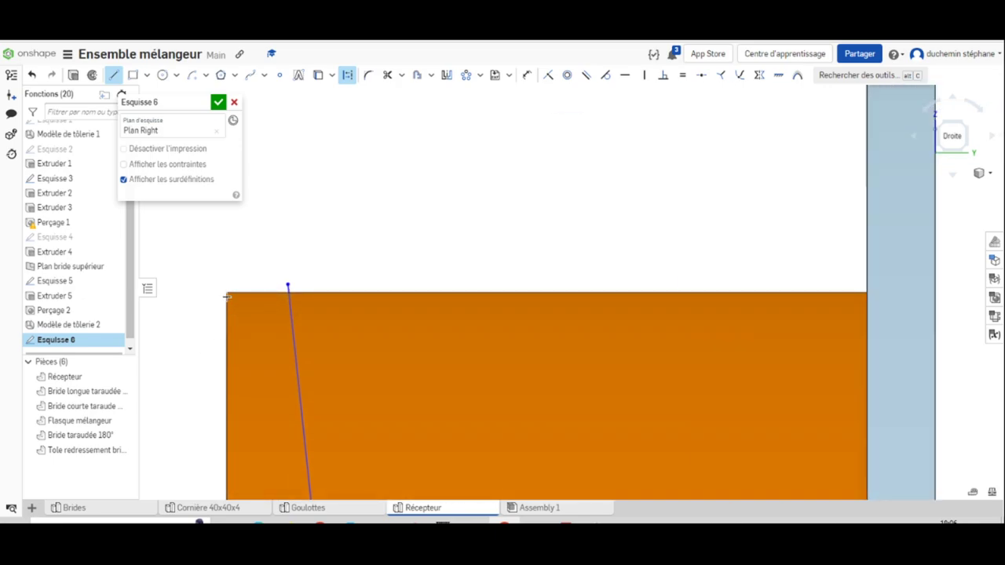
click(226, 292)
click(717, 290)
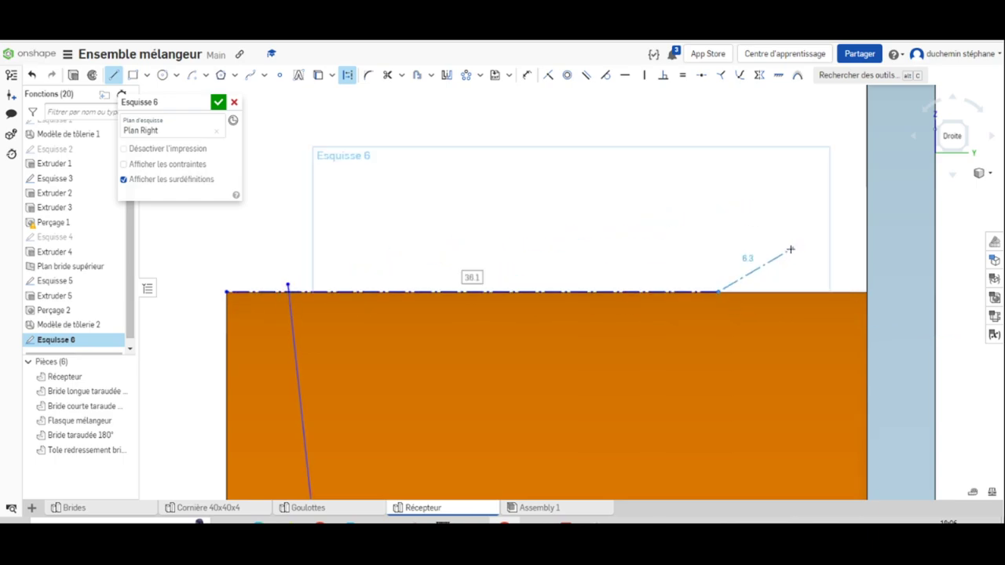
key(Escape)
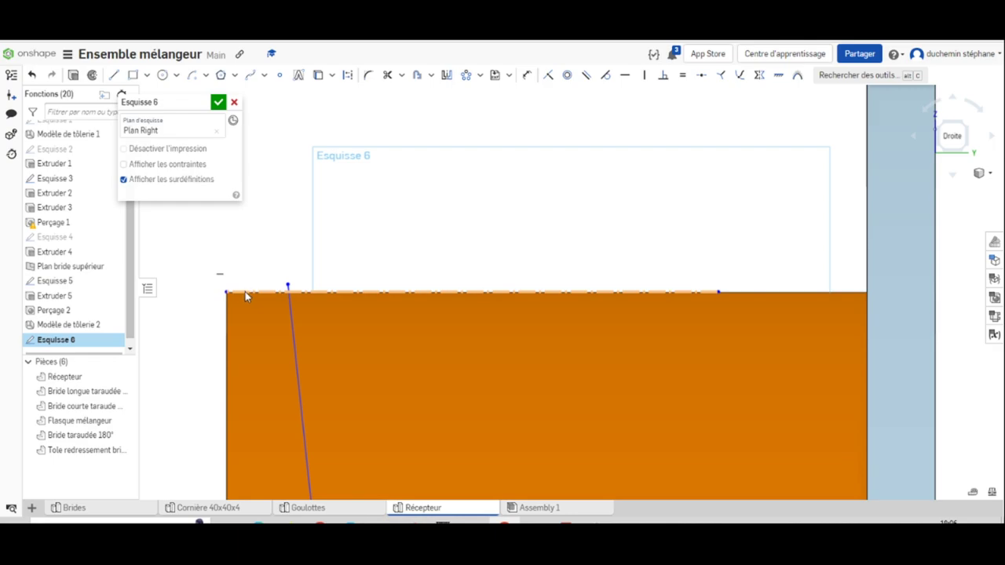
- Make the construction line's outer end coincident with the sheet's upper corner and move the slanted line's upper end onto the construction line
drag(226, 292, 243, 244)
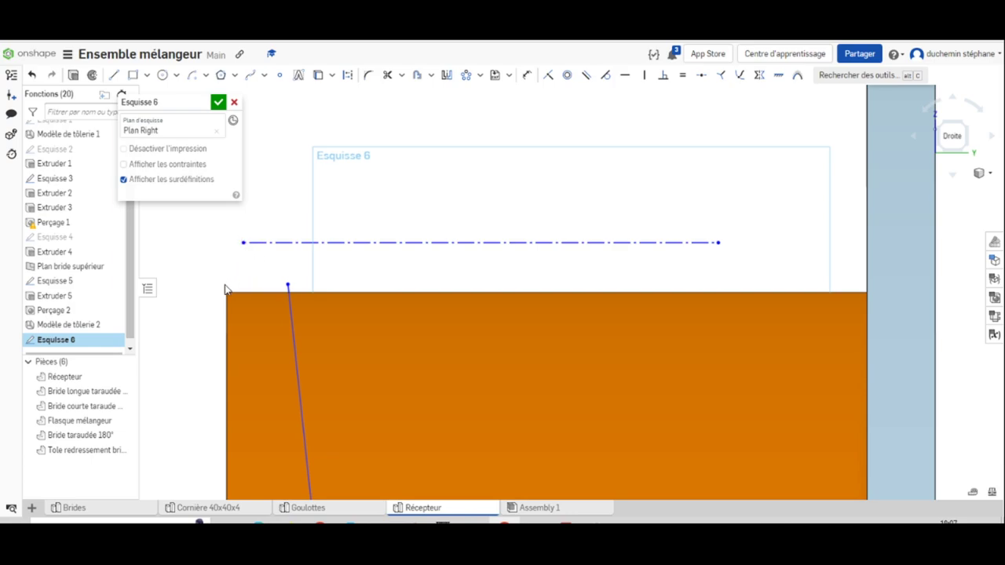
click(243, 243)
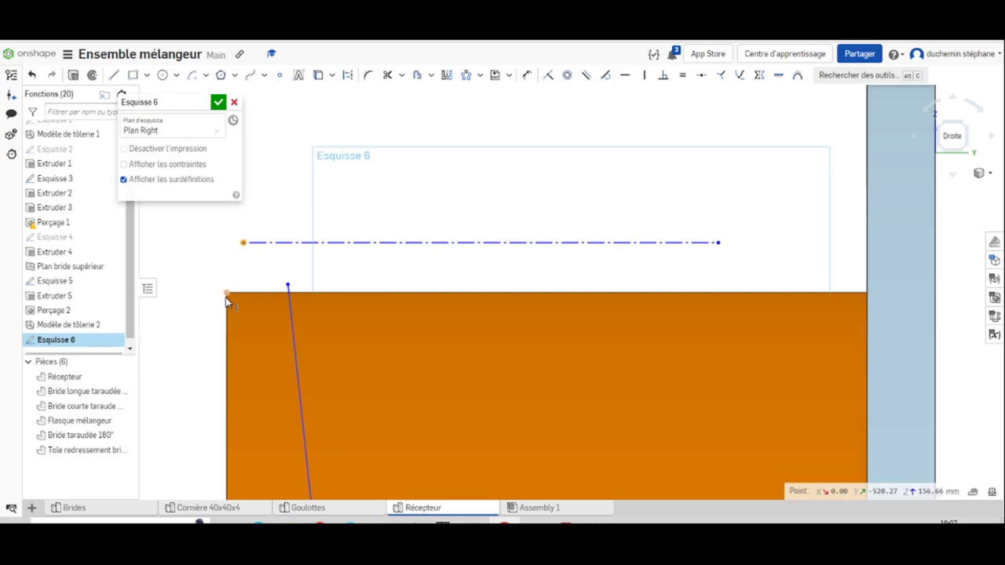
click(226, 294)
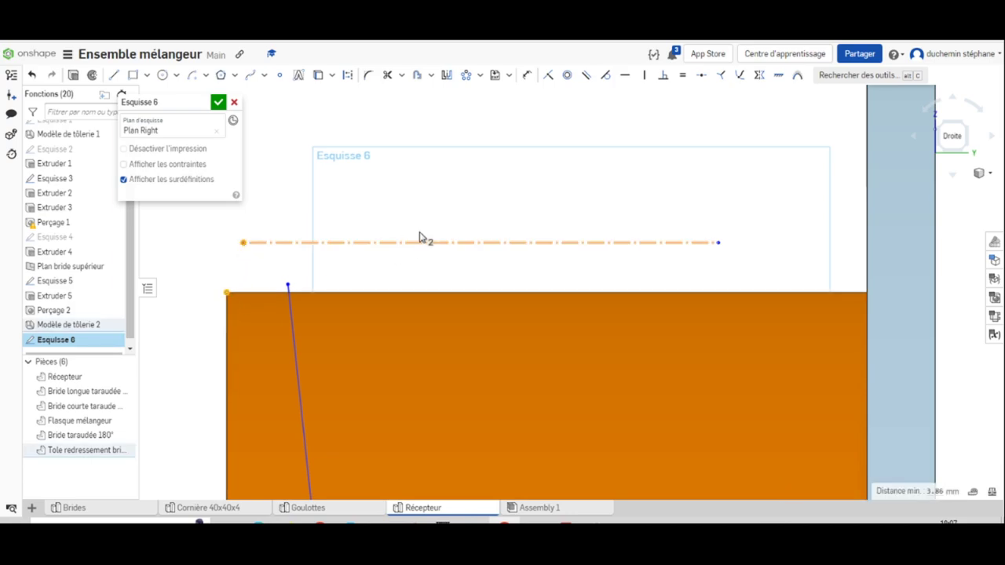
click(548, 79)
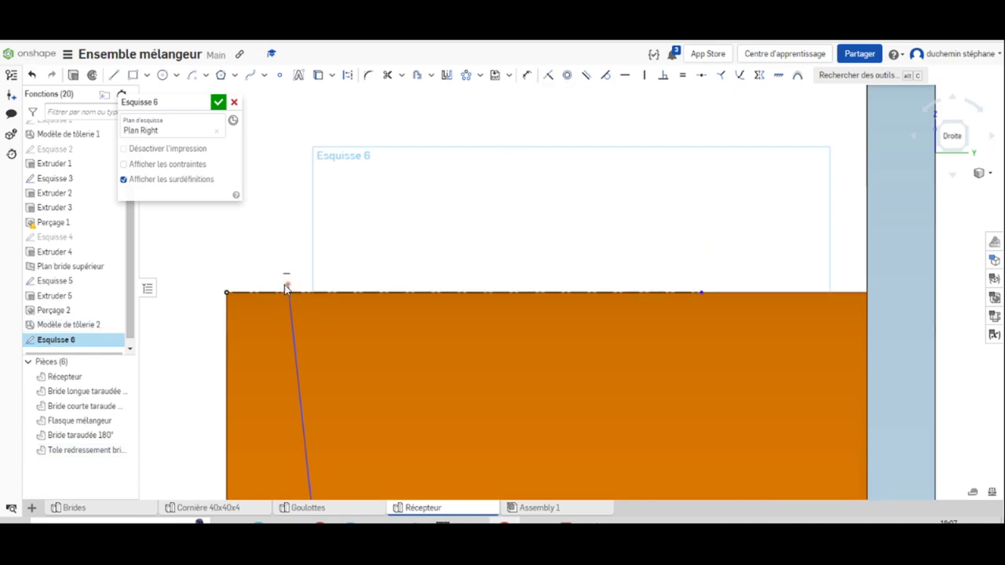
mouse_move(288, 288)
mouse_down()
mouse_move(295, 197)
mouse_move(274, 297)
mouse_up()
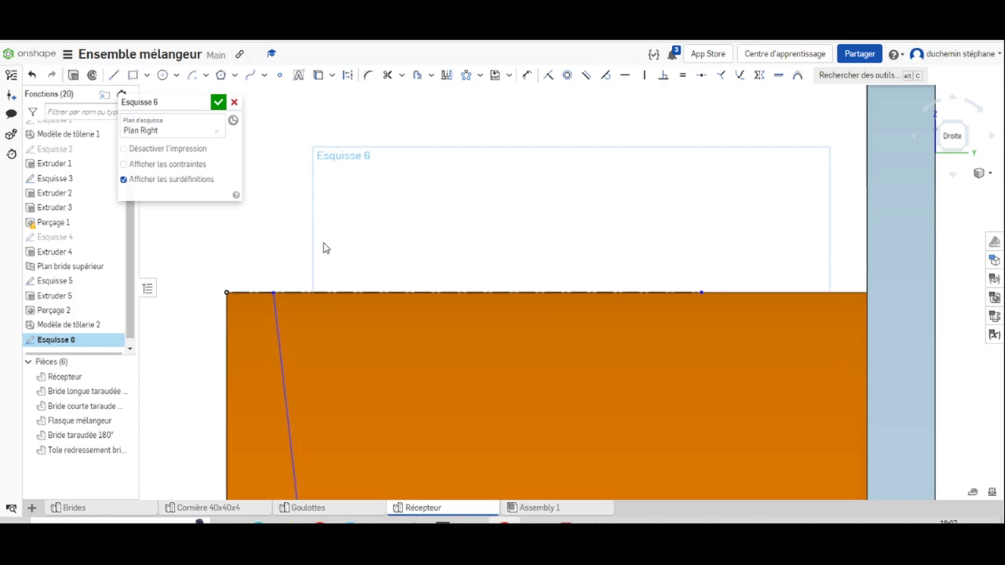
- Consult the receiver's assembly drawing for the straightening sheet's slanted edge dimensions and detail L, and return to the model
scroll(268, 261, up, 2)
scroll(312, 261, up, 2)
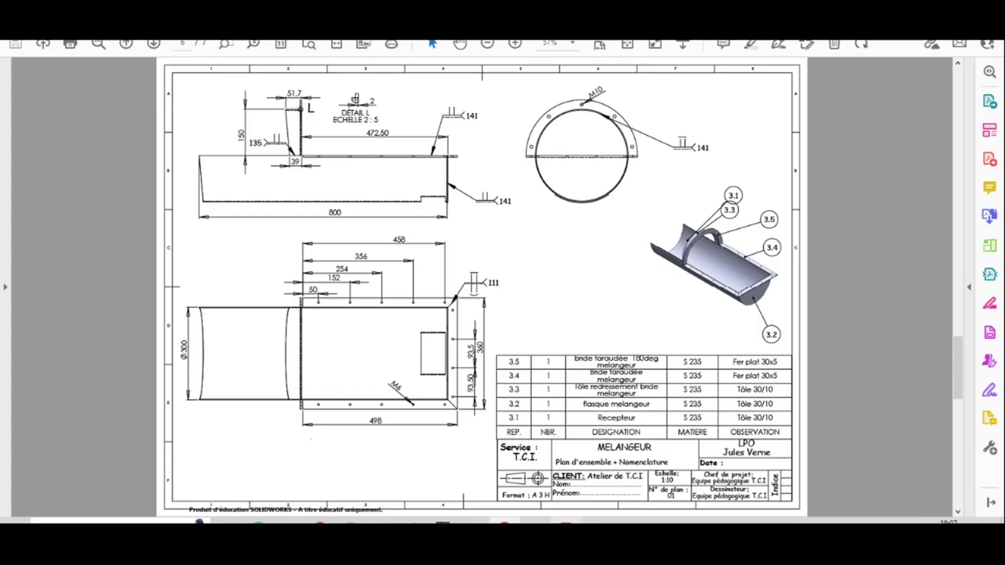
click(565, 522)
scroll(318, 129, down, 4)
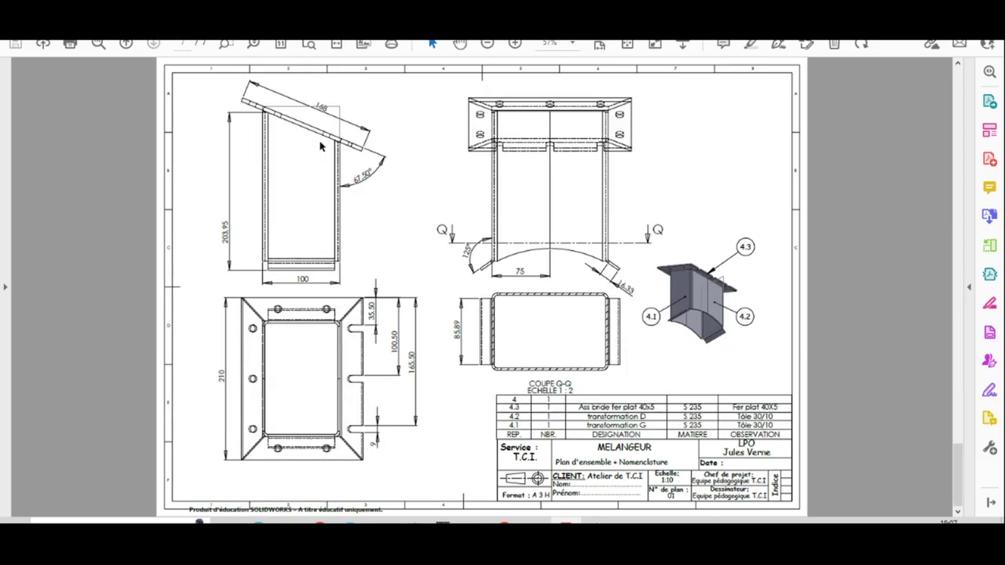
scroll(320, 146, up, 3)
scroll(320, 146, down, 2)
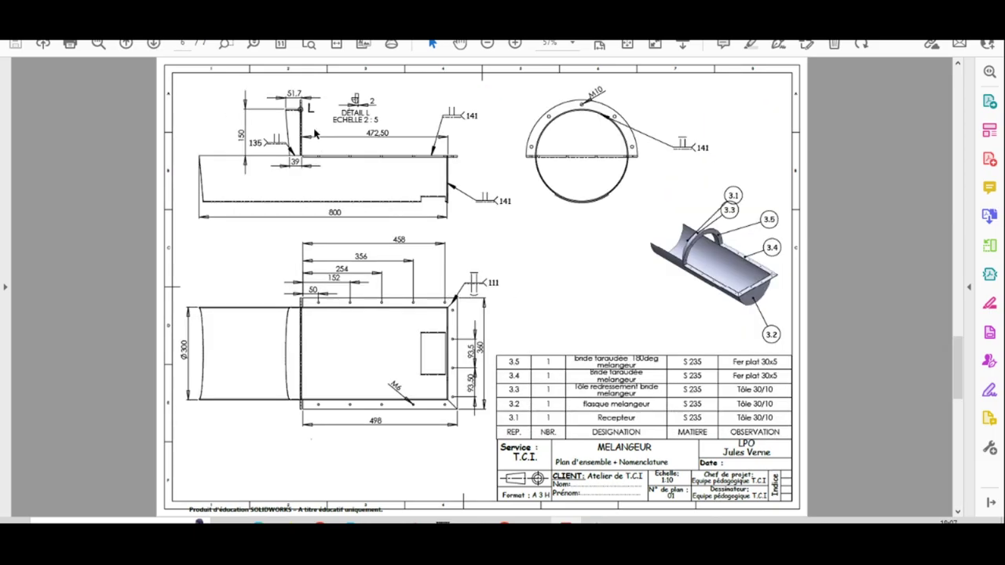
ctrl+scroll(314, 136, up, 5)
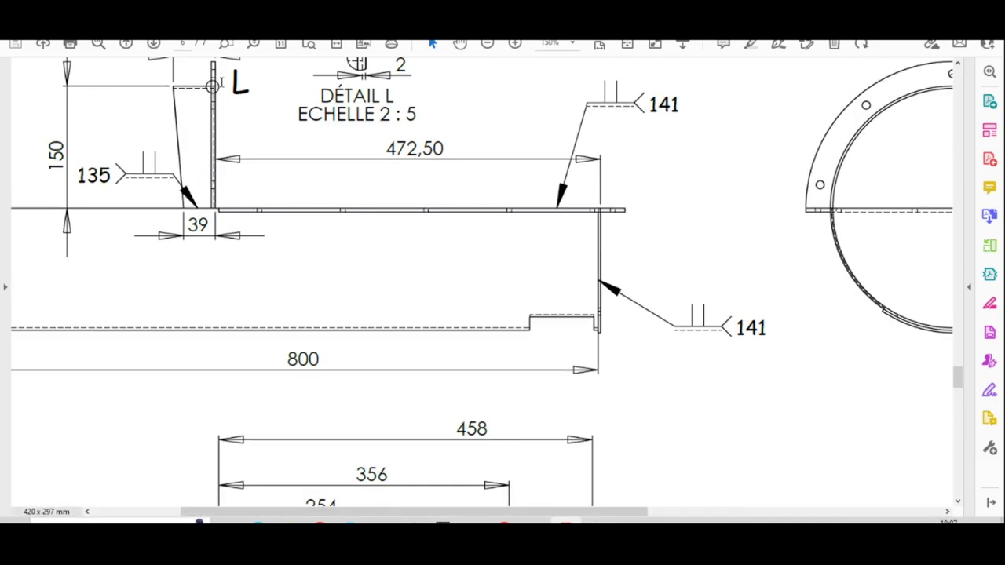
ctrl+scroll(221, 106, down, 4)
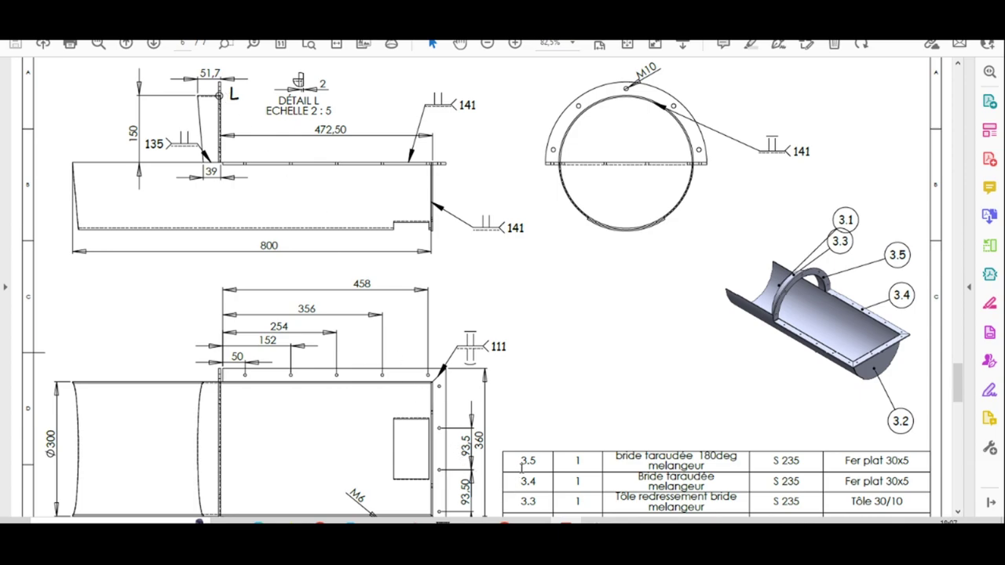
key(alt+Tab)
- Dimension the slanted line's upper end at 49.7 mm from the face of the 180° flange opposite the straightening sheet
scroll(442, 317, down, 5)
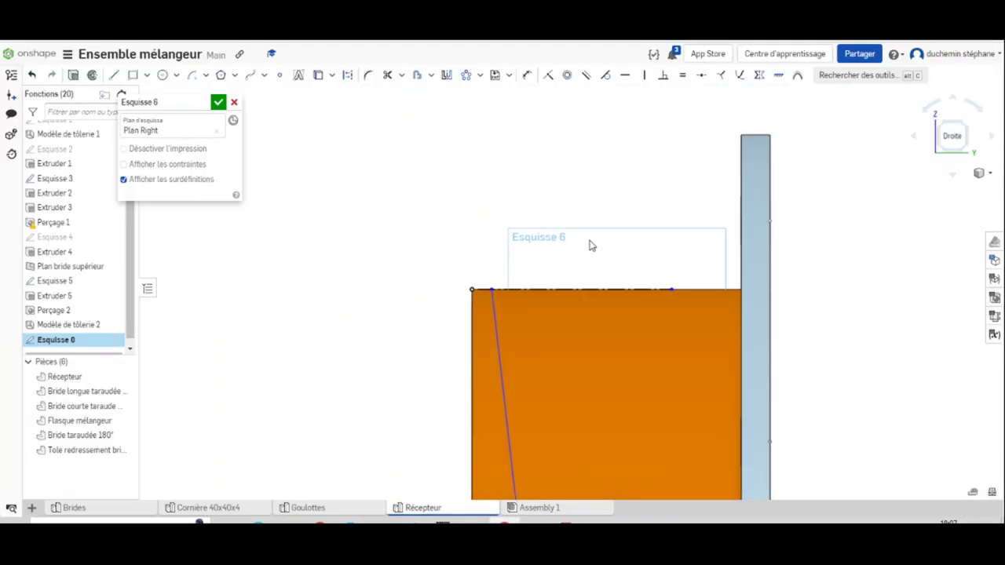
middle_drag(591, 246, 396, 212)
click(526, 75)
right_drag(628, 291, 724, 227)
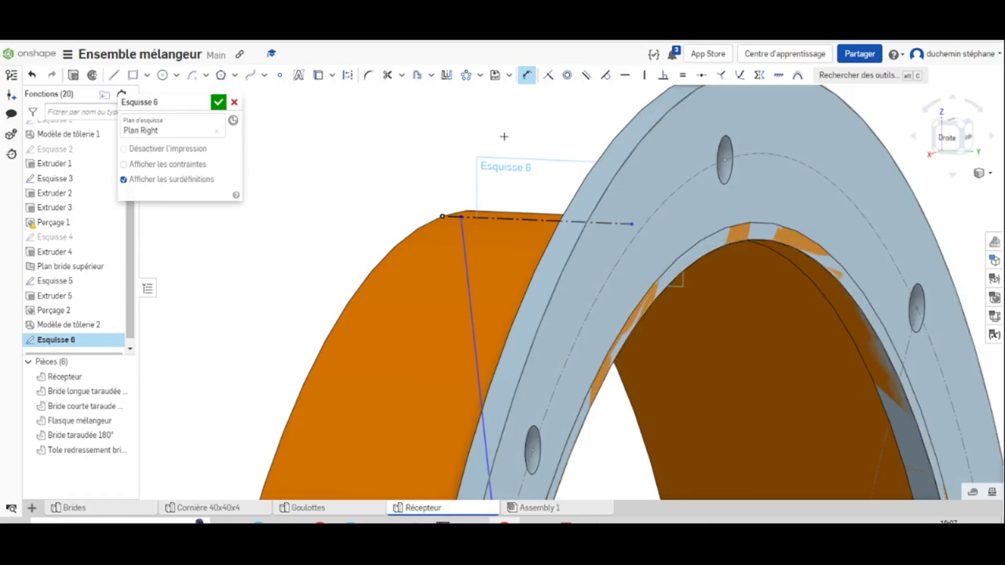
right_click(495, 172)
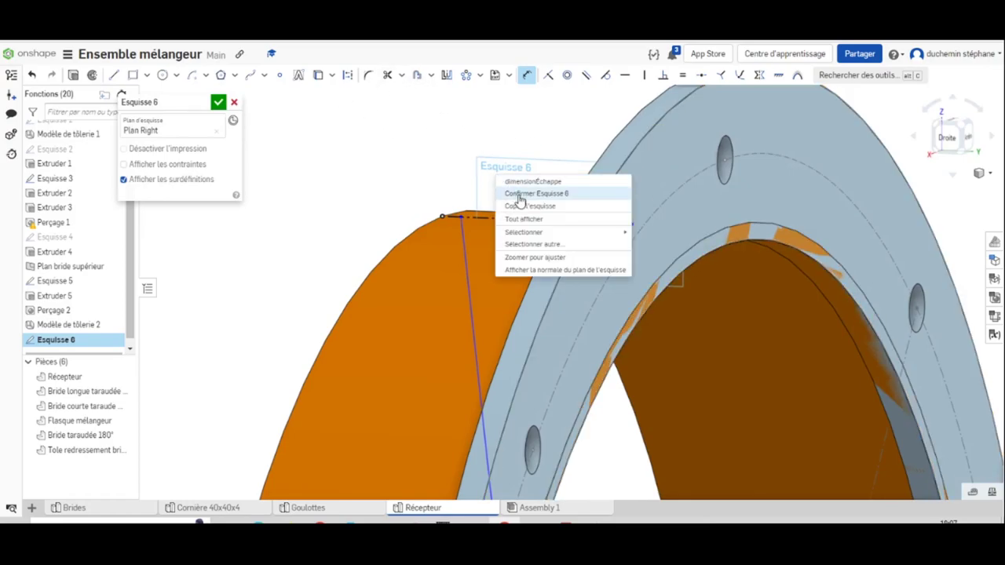
click(521, 275)
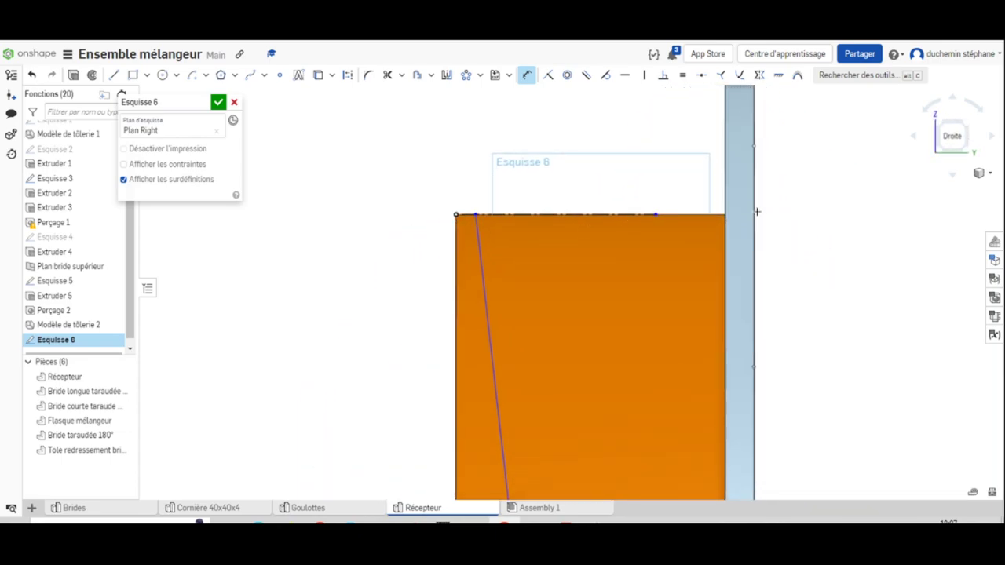
click(475, 214)
click(752, 181)
click(612, 106)
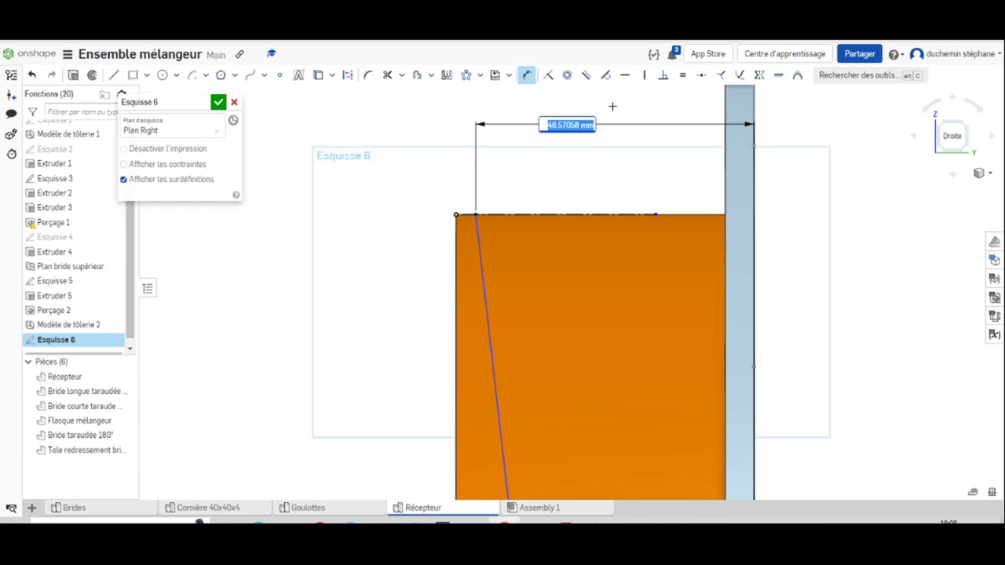
text(4)
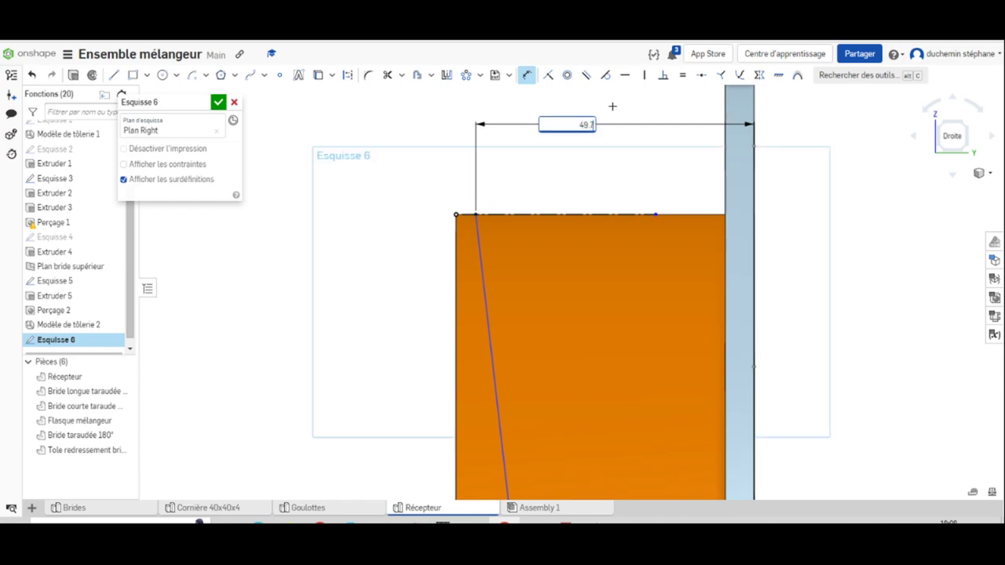
text(9.7)
key(Return)
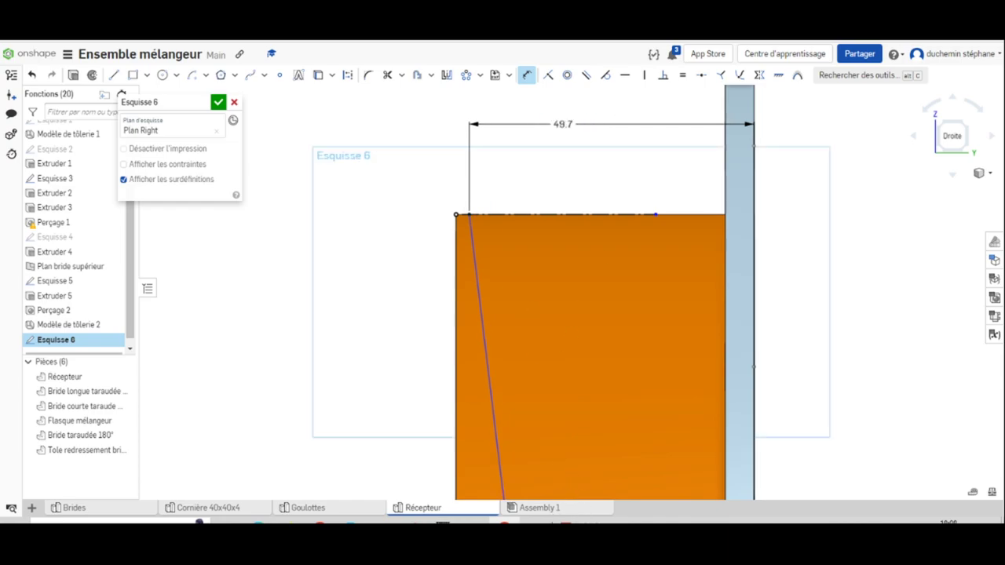
- Dimension the slanted line's lower end at 39 mm from the 180° flange's opposite face, as given on the assembly drawing
click(552, 521)
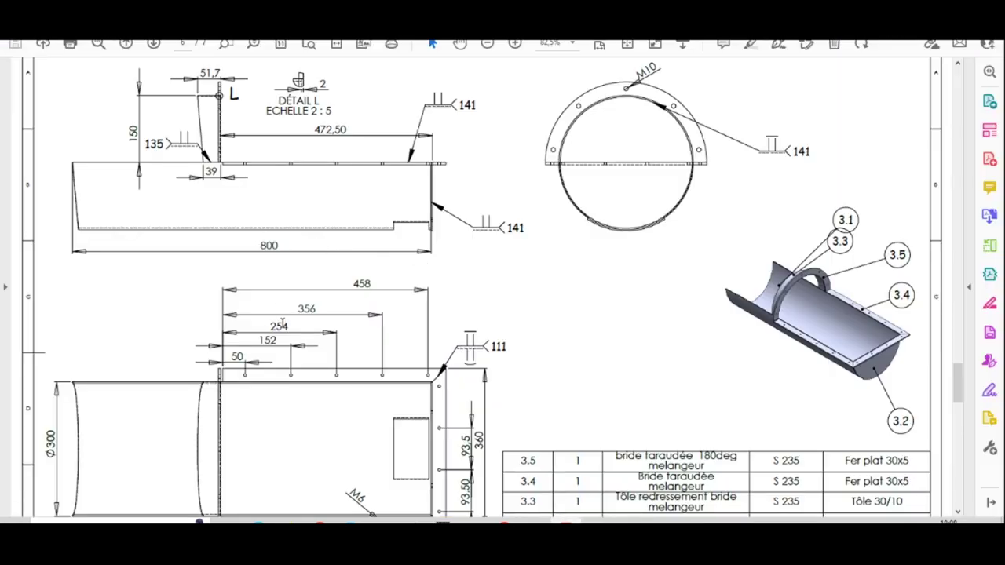
scroll(328, 346, down, 4)
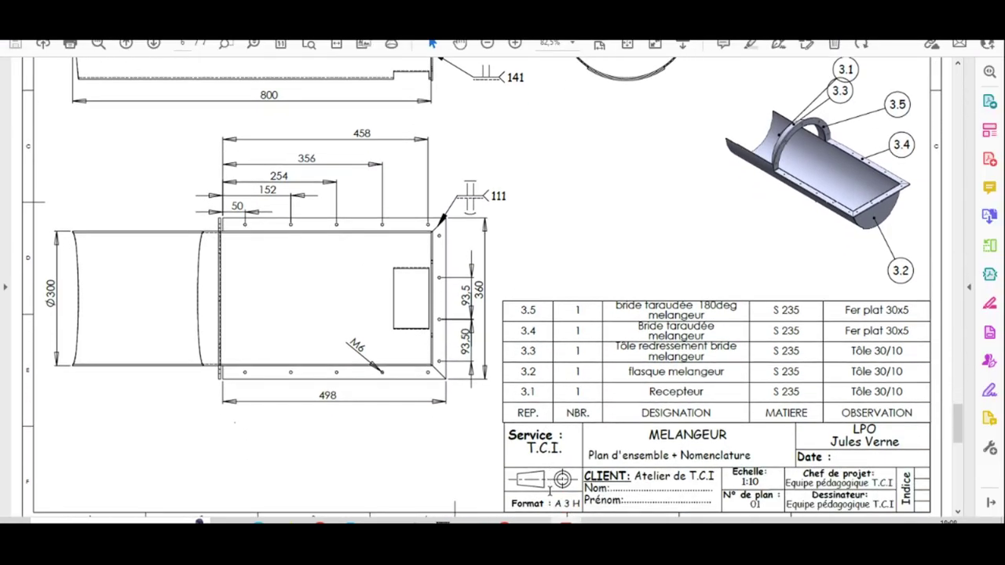
key(alt+Tab)
scroll(627, 376, down, 5)
scroll(455, 306, up, 4)
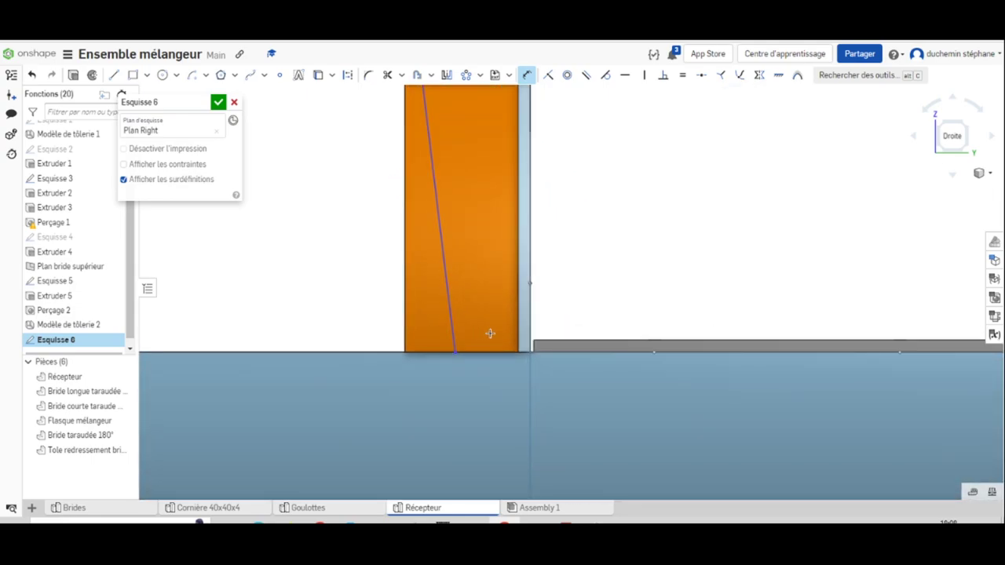
scroll(488, 333, up, 1)
click(448, 355)
click(537, 368)
click(489, 411)
text(39)
key(Return)
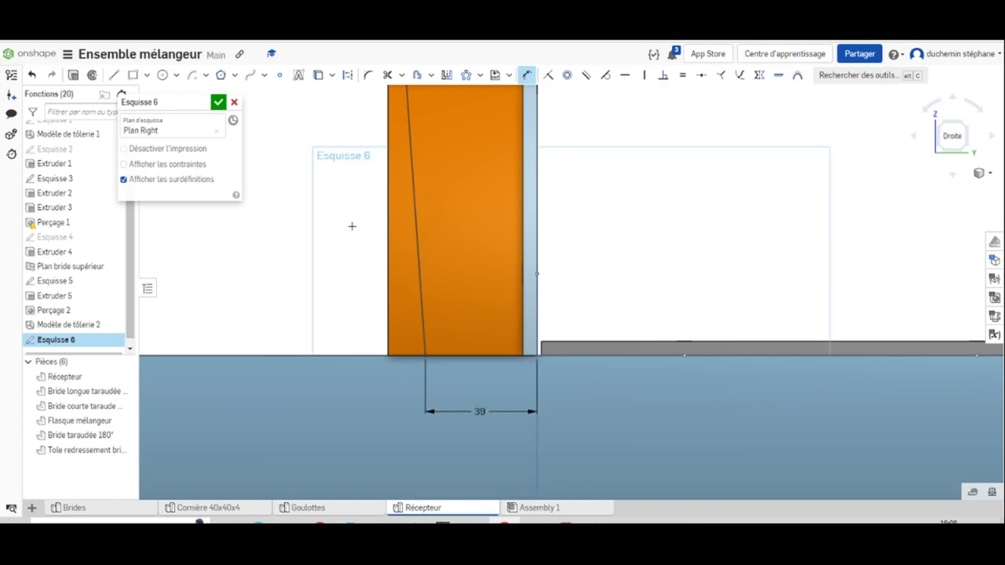
- Draw a line about 32.4 mm outward from the slanted line's lower end, continued by a near-vertical line about 155 mm up beside the sheet
scroll(412, 231, up, 3)
scroll(413, 231, down, 6)
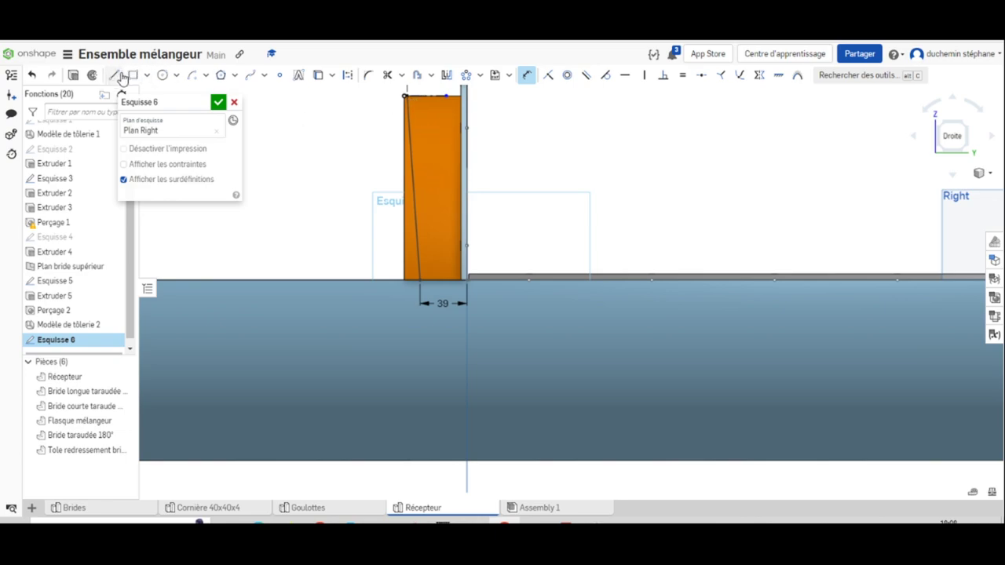
click(114, 75)
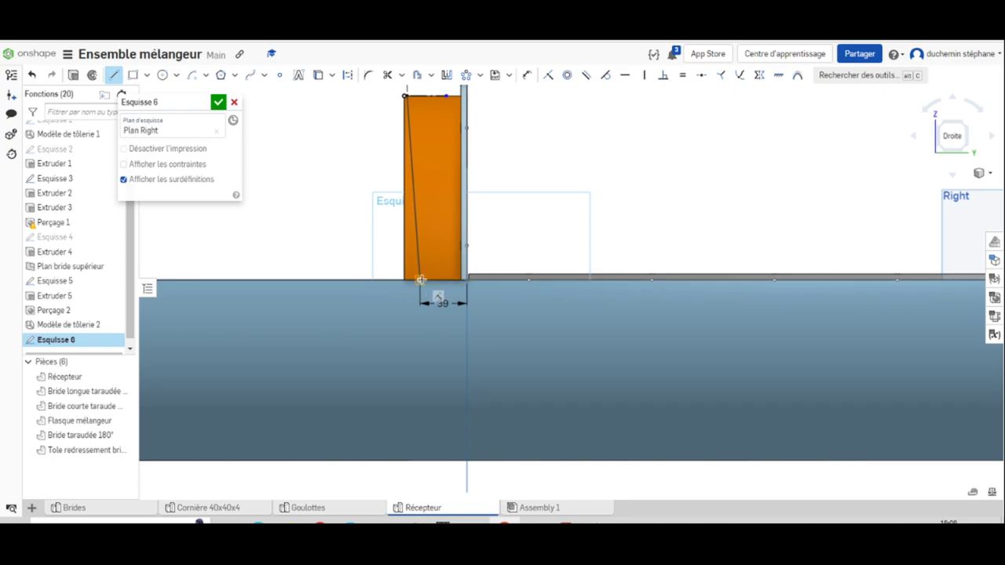
click(380, 279)
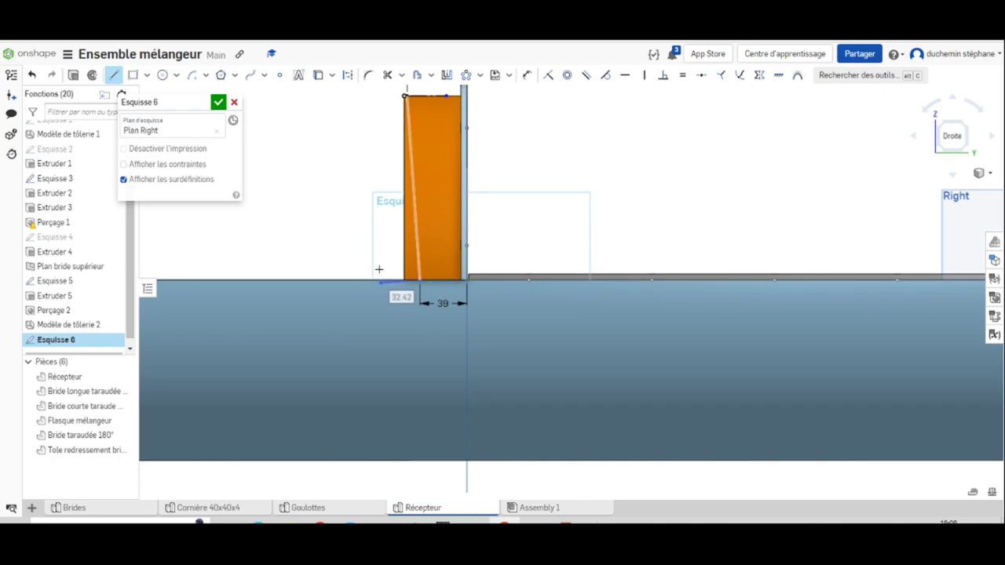
click(374, 96)
click(404, 95)
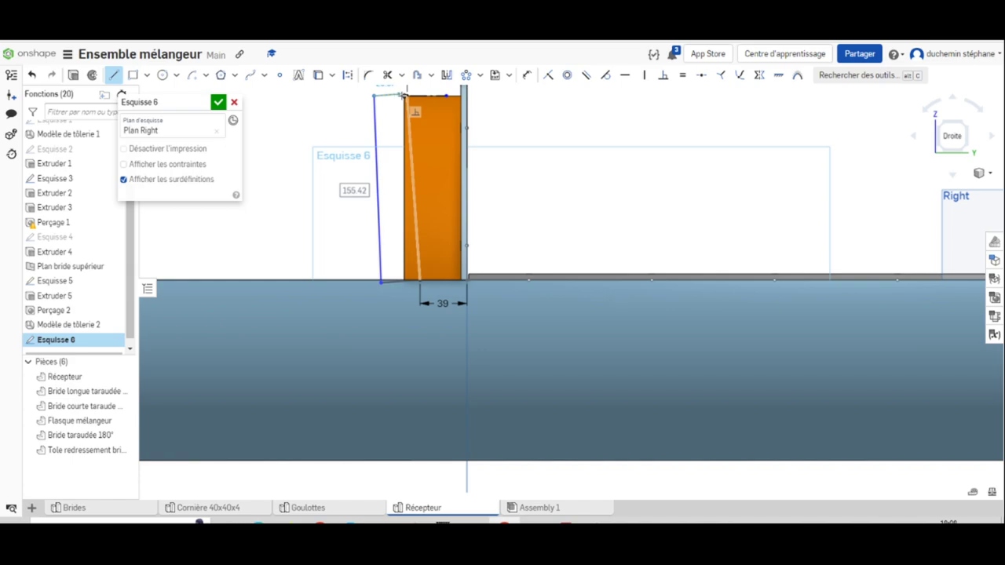
scroll(398, 132, down, 3)
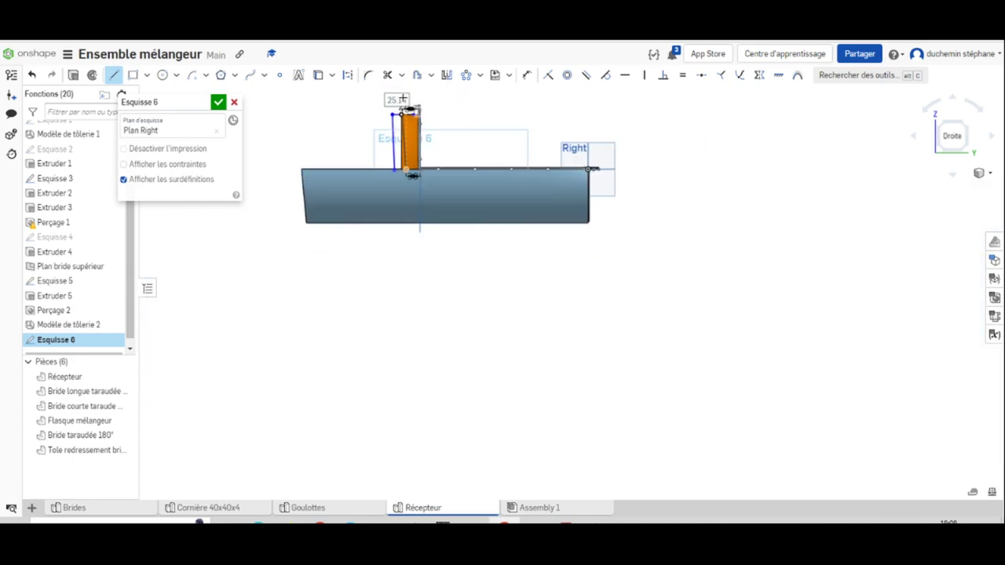
scroll(400, 134, up, 8)
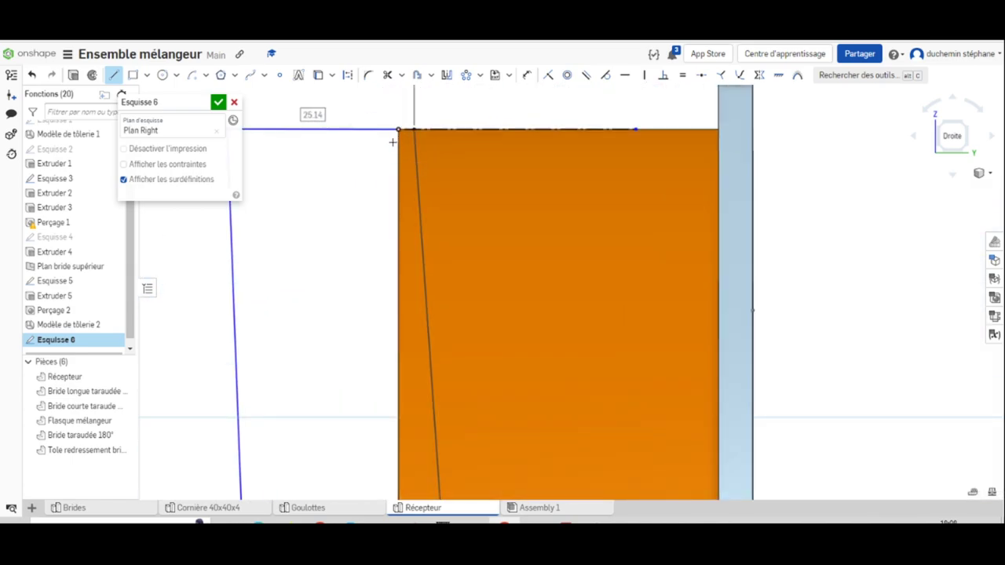
key(Escape)
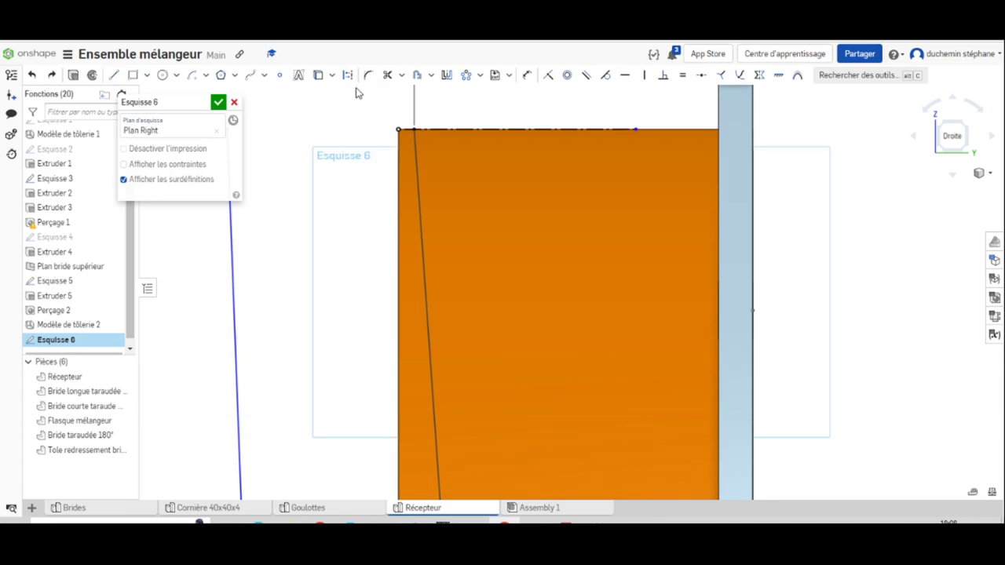
- Move the near-vertical line's upper end onto the straightening sheet's upper outer corner
middle_drag(319, 140, 410, 179)
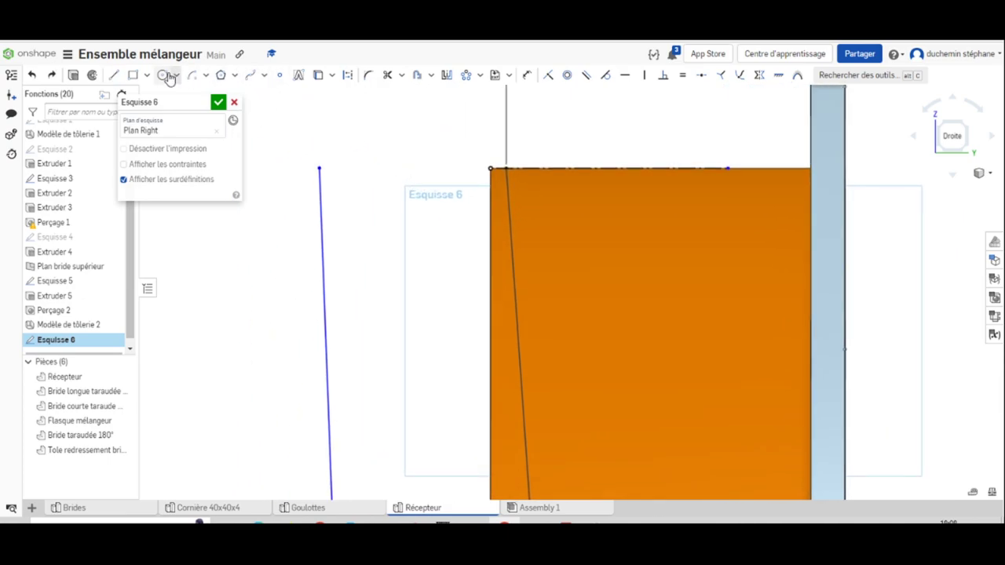
mouse_move(319, 170)
mouse_down()
mouse_move(319, 119)
mouse_move(320, 181)
mouse_up()
mouse_move(380, 189)
mouse_down()
mouse_move(512, 178)
mouse_move(490, 169)
mouse_up()
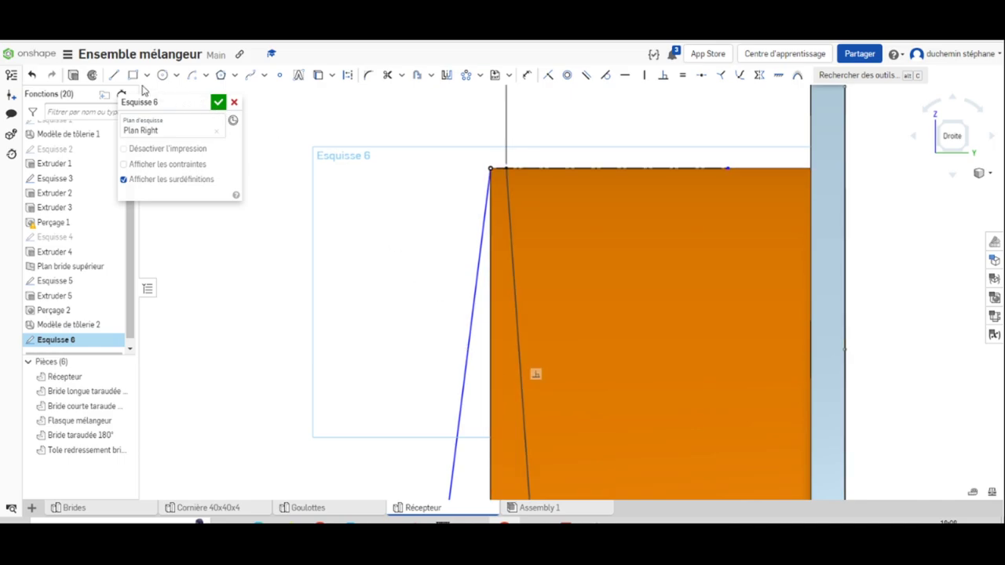
- Close the profile with a line about 2.3 mm long from the sheet's upper corner to the slanted line's upper end, and finish the sketch
click(114, 74)
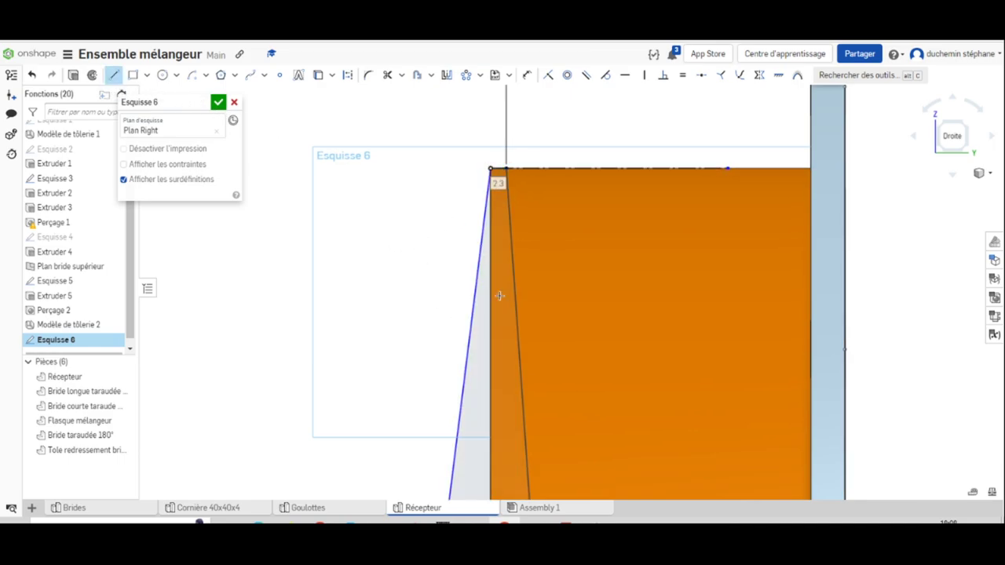
scroll(406, 227, up, 3)
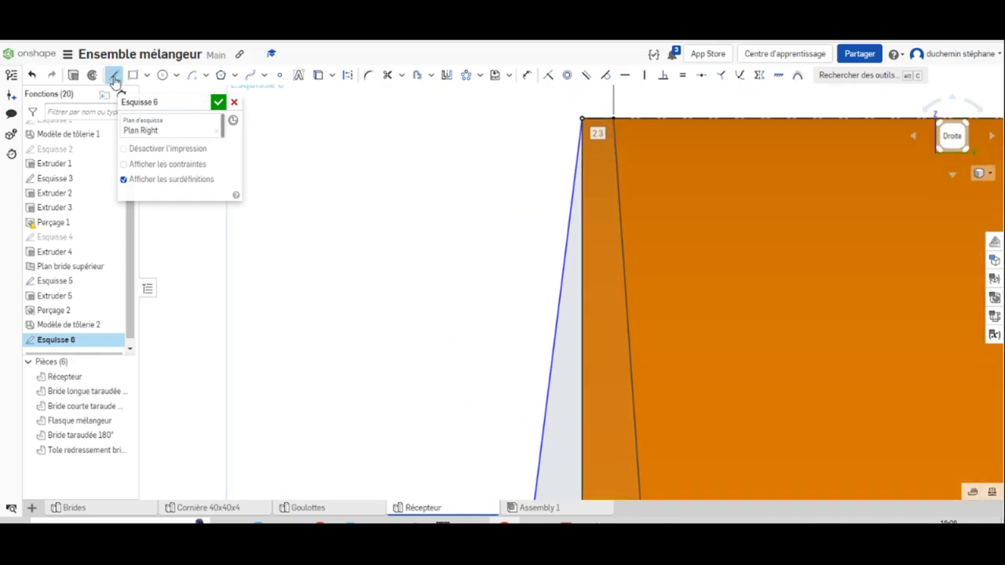
key(Return)
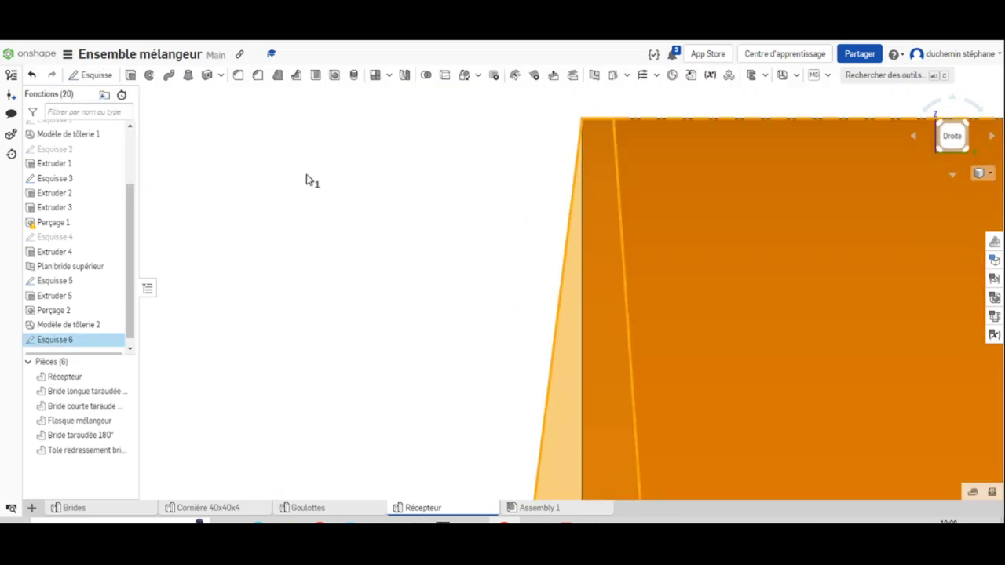
- Extrude the closed profile of Esquisse 6 symmetrically with the À travers tous (through all) end condition
key(shift+e)
scroll(426, 242, down, 5)
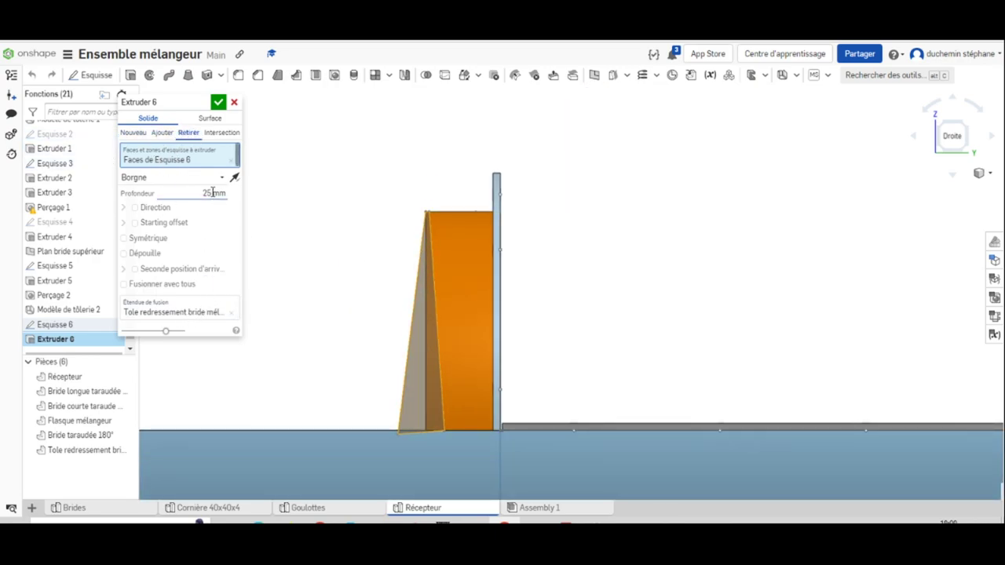
click(123, 239)
click(172, 177)
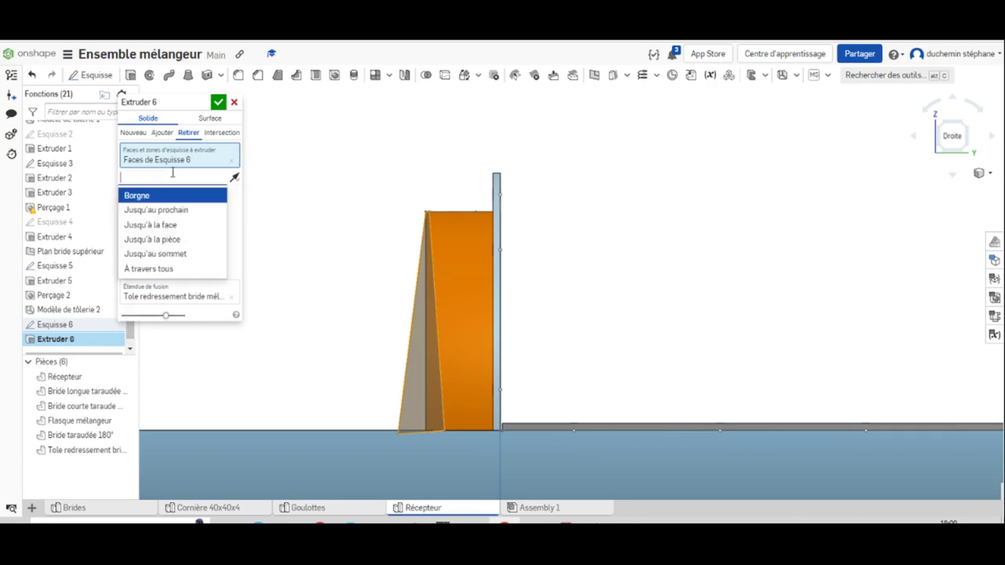
click(166, 269)
mouse_move(309, 242)
right_down()
mouse_move(319, 220)
mouse_move(316, 236)
right_up()
click(217, 102)
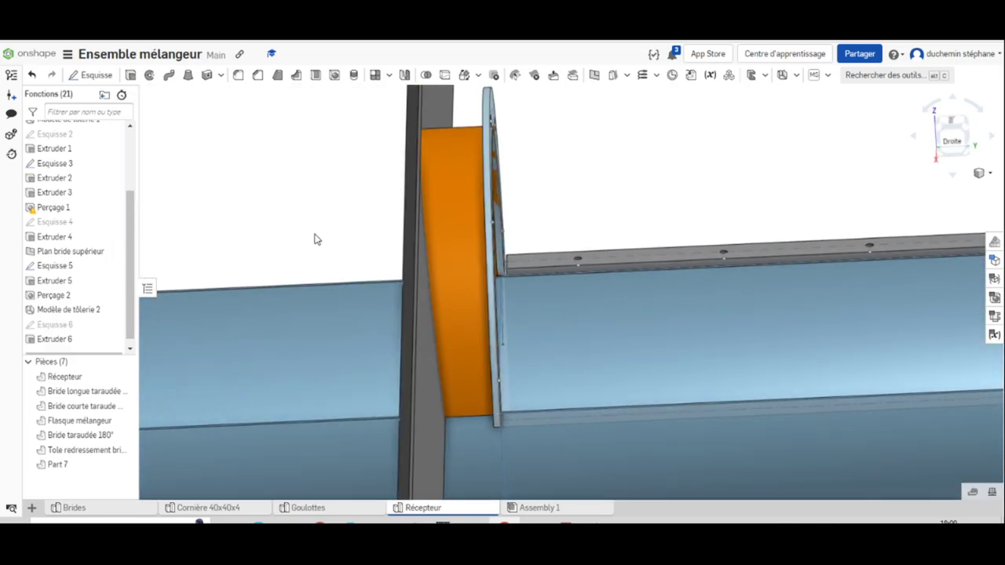
right_drag(317, 237, 311, 205)
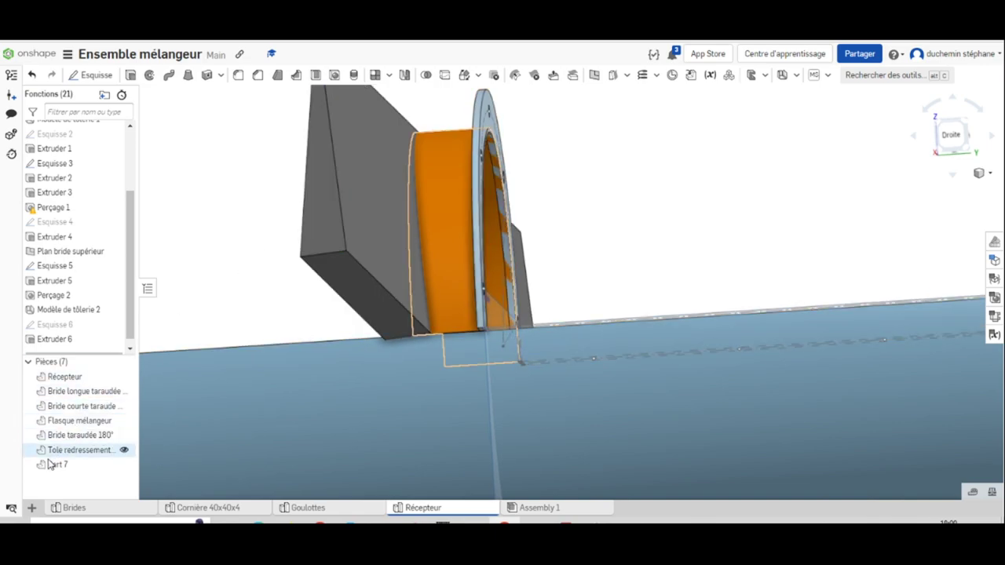
- Change Extruder 6 to remove material (Retirer), with the straightening sheet as its merge scope
right_click(66, 340)
click(104, 366)
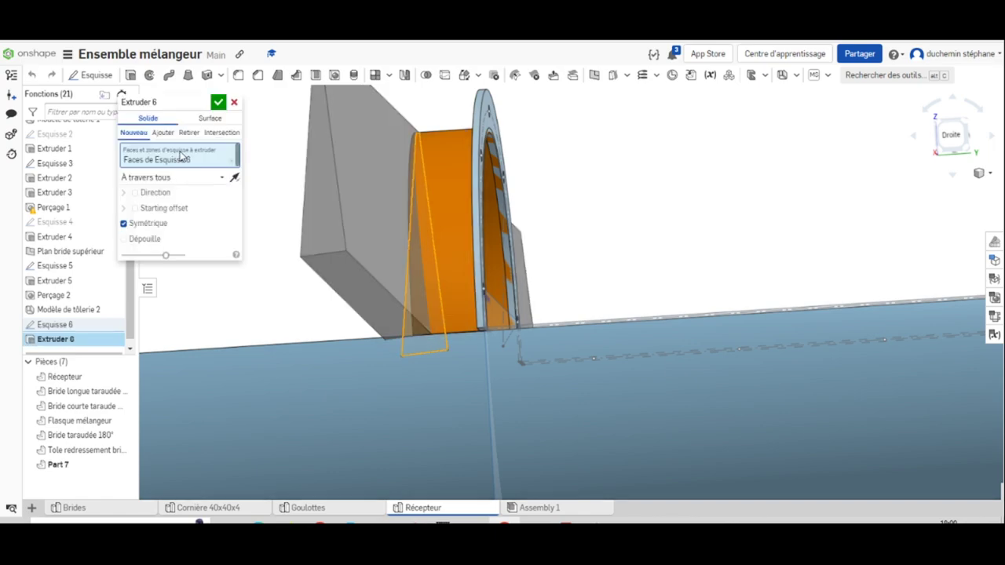
click(189, 132)
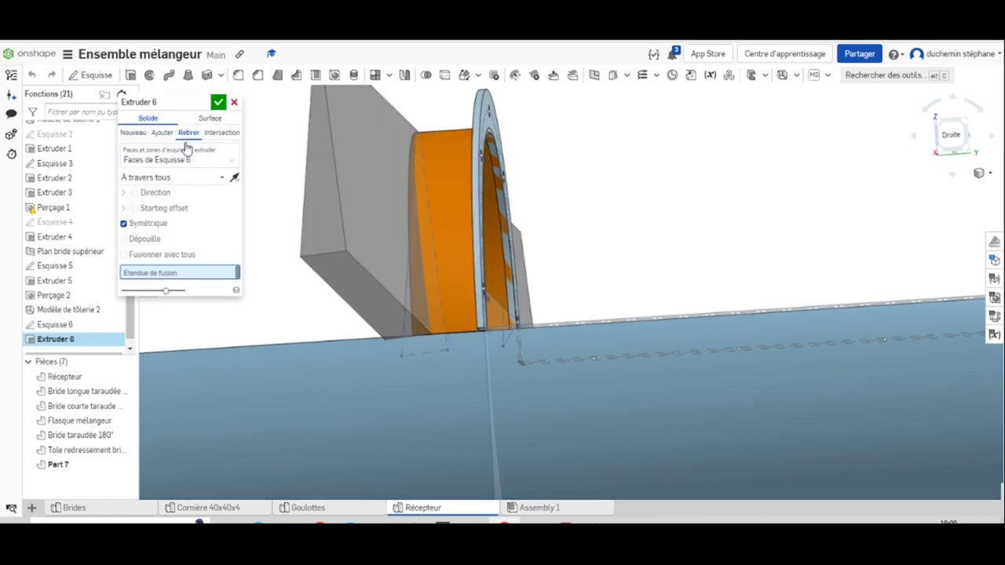
click(66, 450)
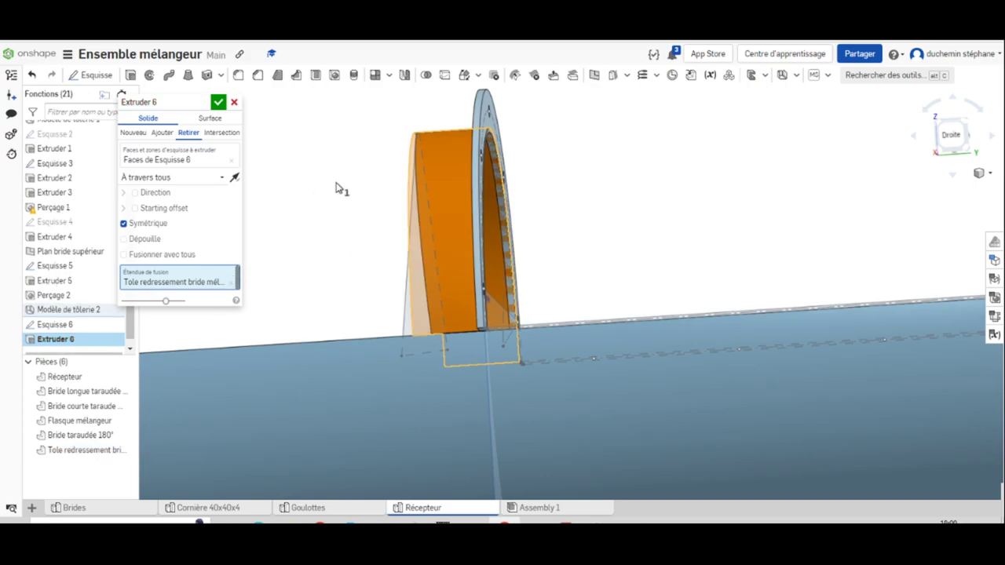
click(216, 103)
scroll(346, 195, down, 8)
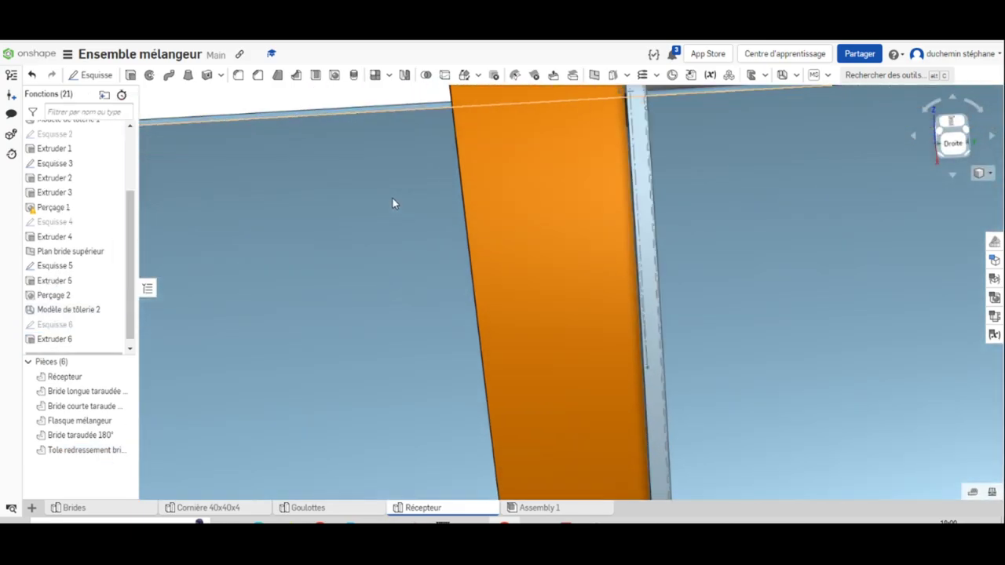
scroll(432, 200, up, 10)
right_drag(629, 285, 588, 306)
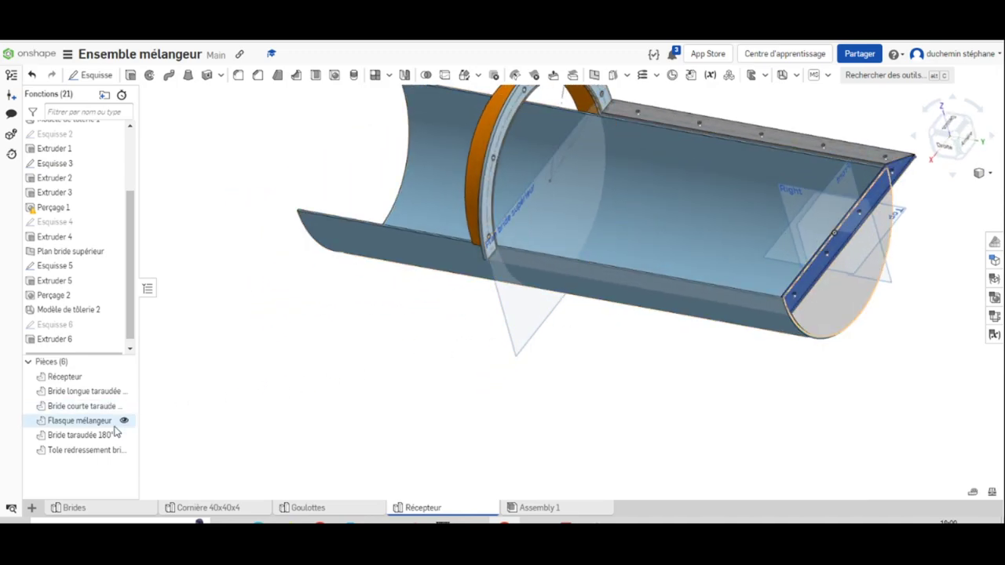
- View the flange parts in the Brides part studio and switch to the mixer's assembly drawing
click(125, 510)
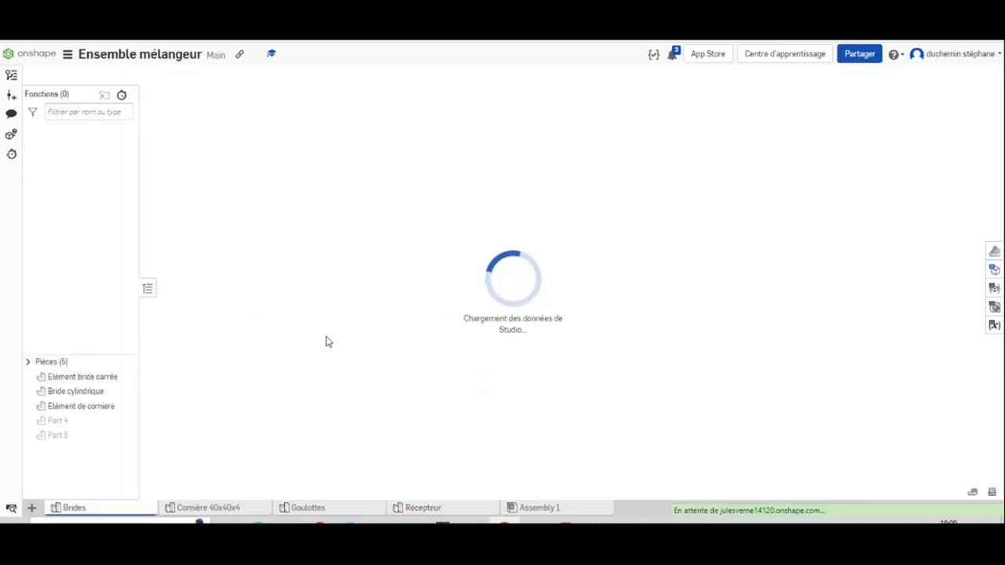
scroll(386, 268, up, 5)
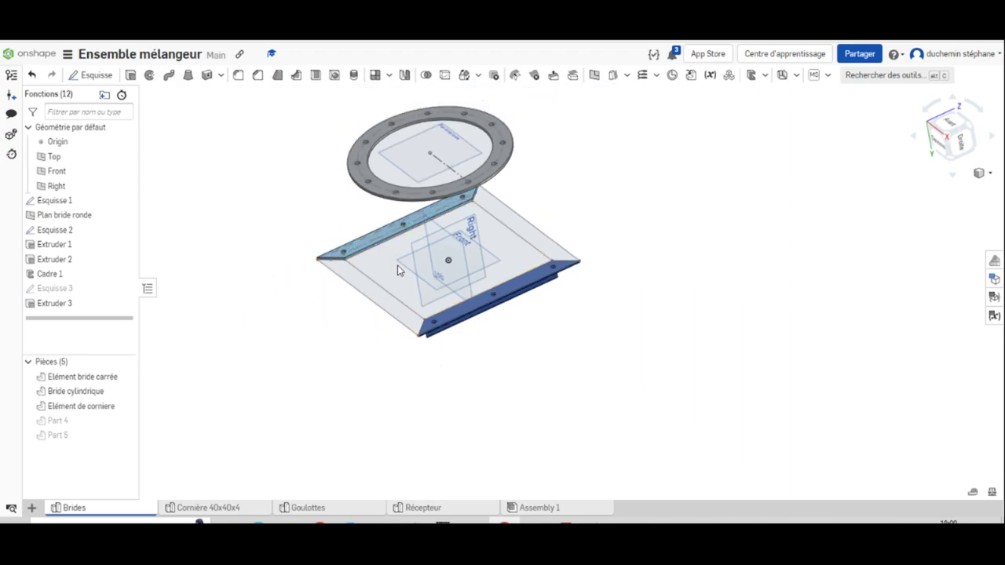
click(199, 521)
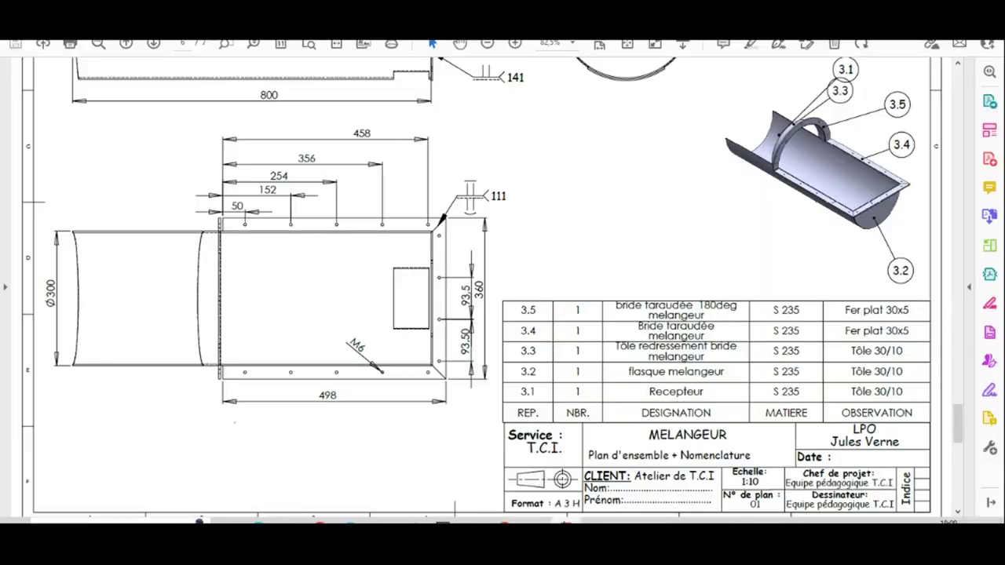